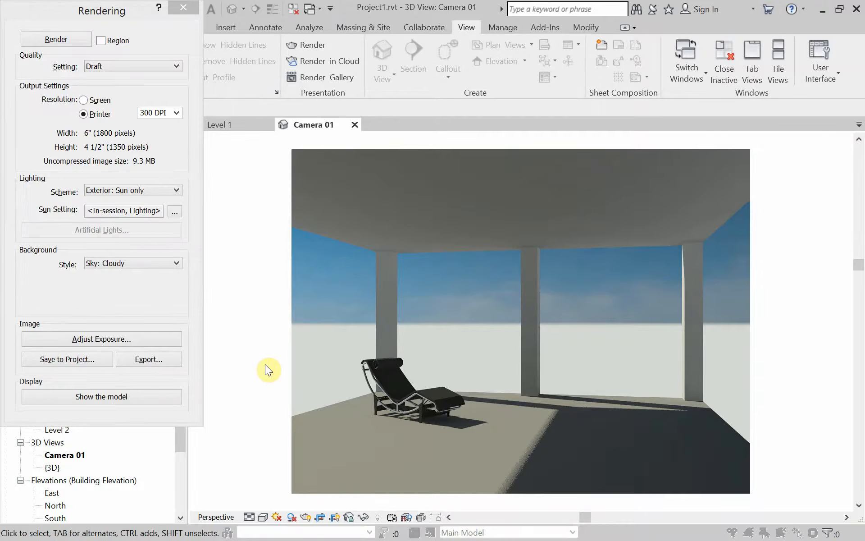
# Close the rendering settings, the Camera 01 view and the Level 1 view of the current project.
pyautogui.click(184, 8)
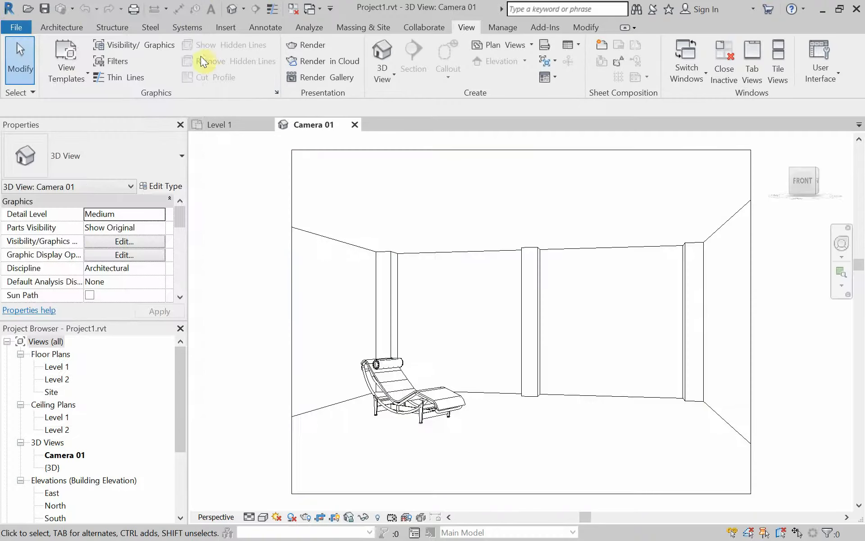
pyautogui.click(355, 125)
pyautogui.click(268, 124)
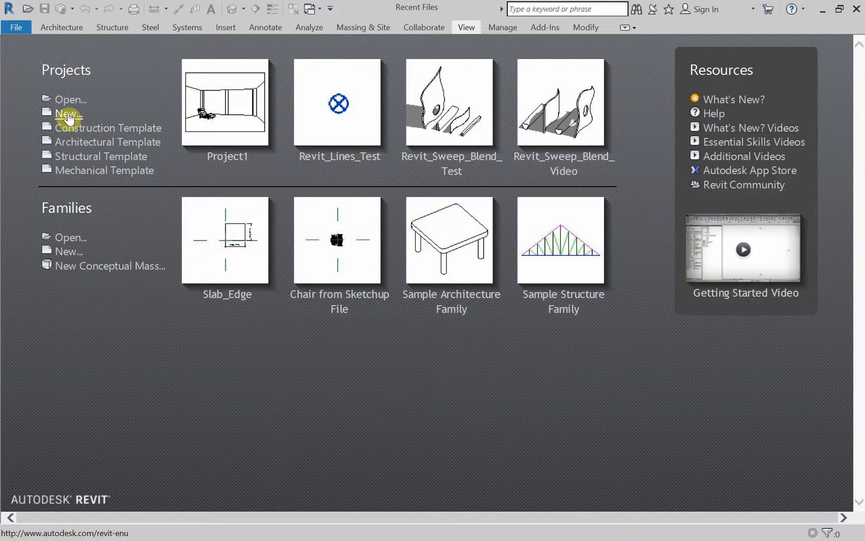
# Create a new project from the Architectural Template.
pyautogui.click(69, 112)
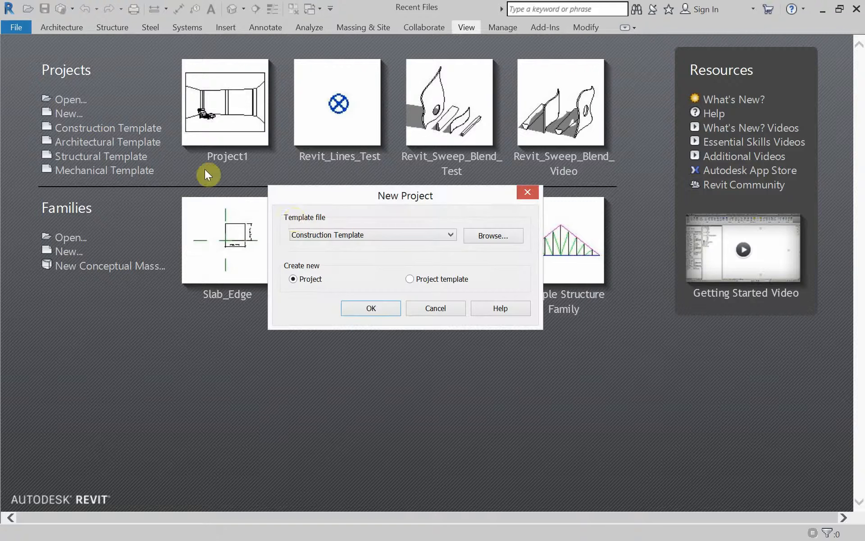
pyautogui.click(314, 233)
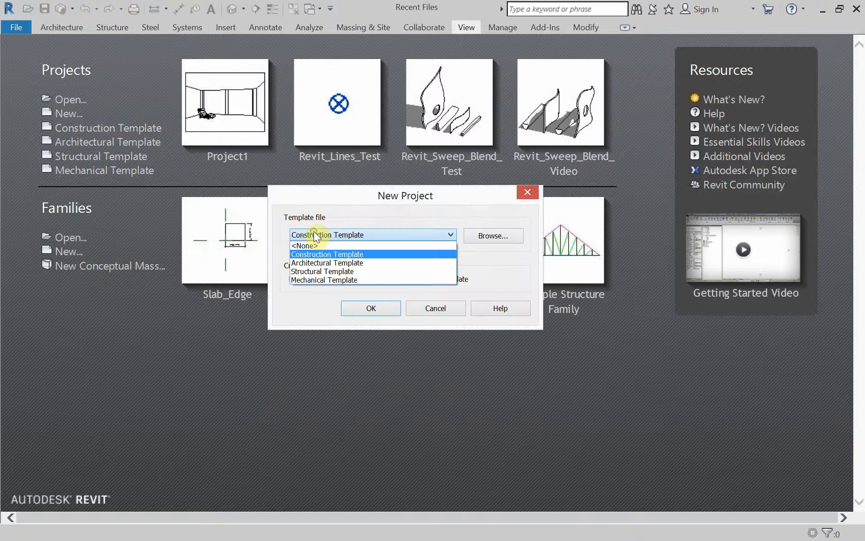
pyautogui.click(325, 263)
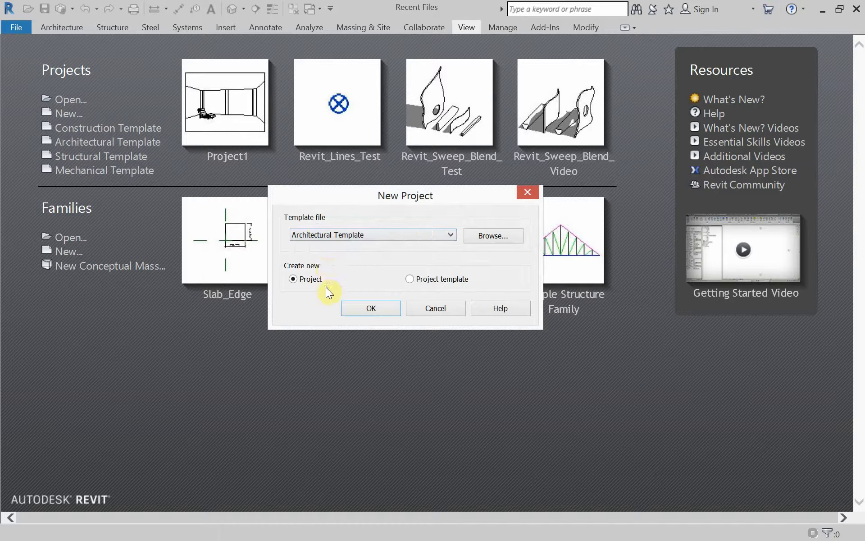
pyautogui.click(362, 308)
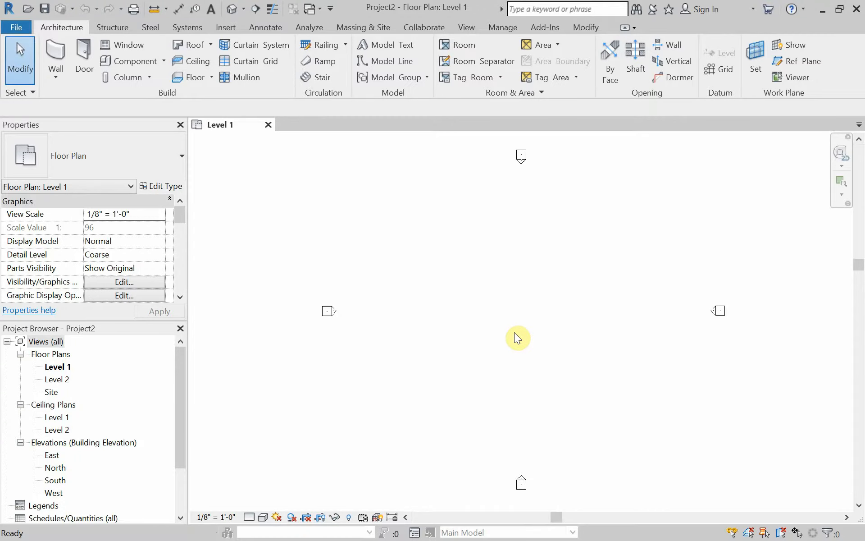
# Turn on the visibility of the Project Base Point under the Site category in the Level 1 floor plan.
pyautogui.press('v')
pyautogui.press('v')
pyautogui.scroll(-10, 288, 270)
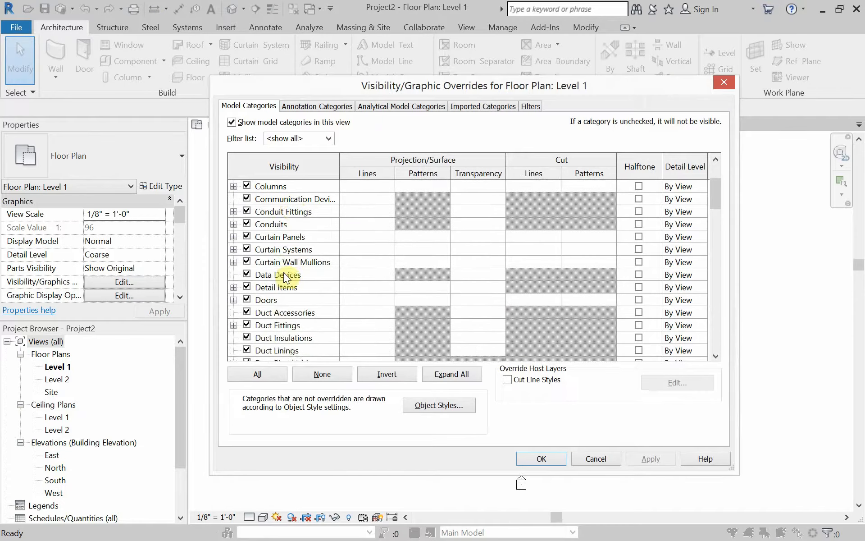
pyautogui.scroll(-8, 283, 282)
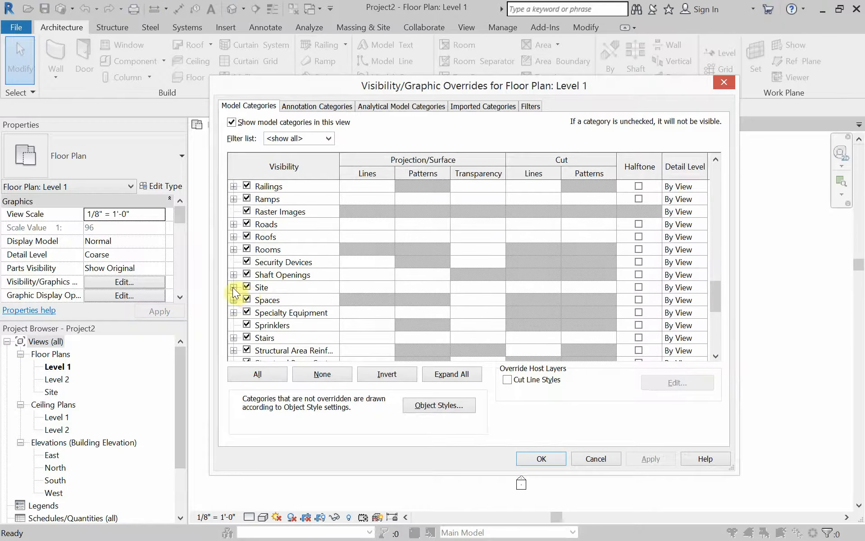
pyautogui.click(233, 287)
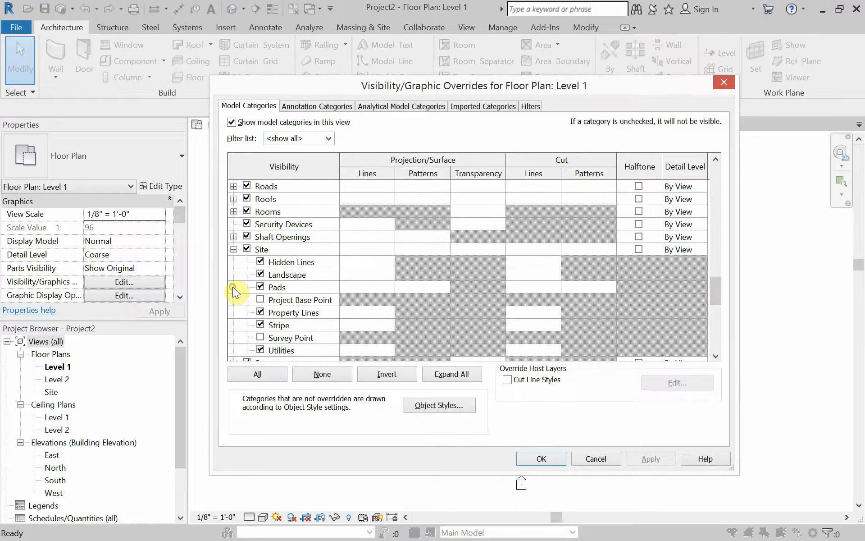
pyautogui.click(261, 300)
pyautogui.click(543, 458)
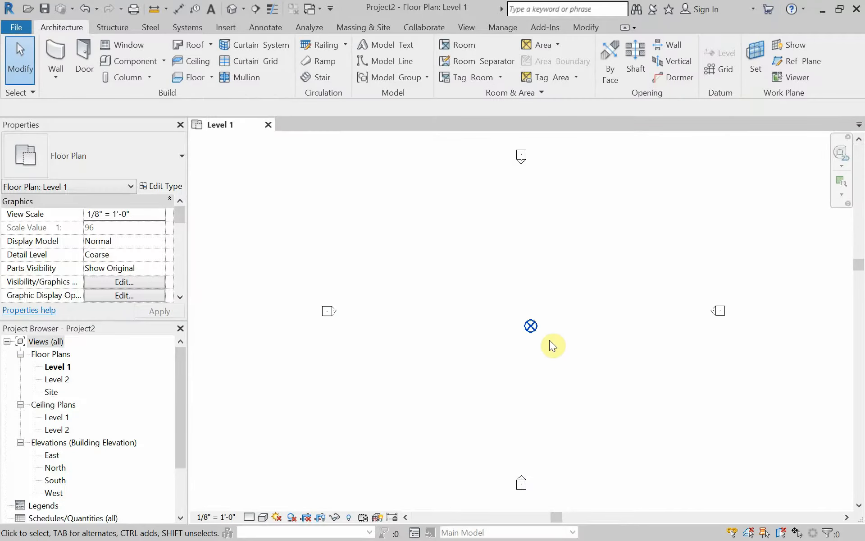
# Sketch a rectangular architectural floor boundary about 26'-6" wide and 41' long, starting from the project base point.
pyautogui.moveTo(550, 339); pyautogui.dragTo(526, 363, button='middle')
pyautogui.scroll(3, 513, 334)
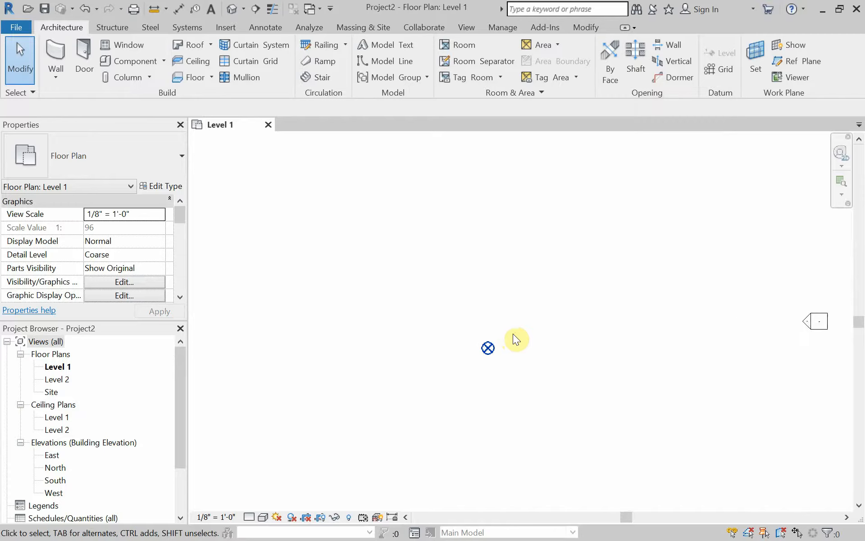
pyautogui.scroll(-5, 514, 336)
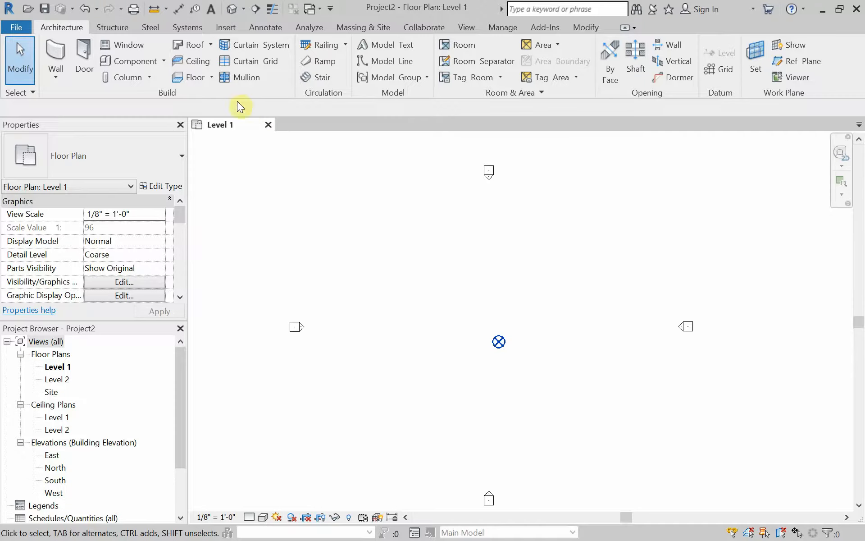
pyautogui.click(211, 78)
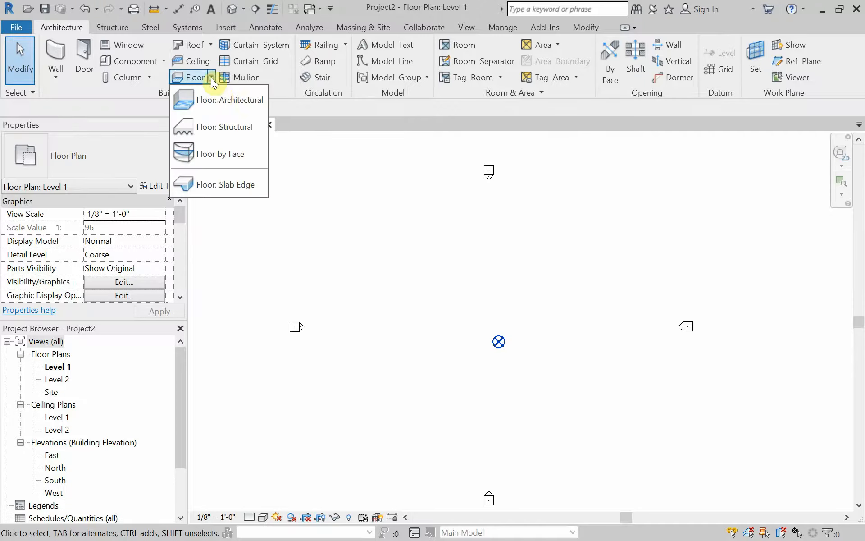
pyautogui.click(211, 104)
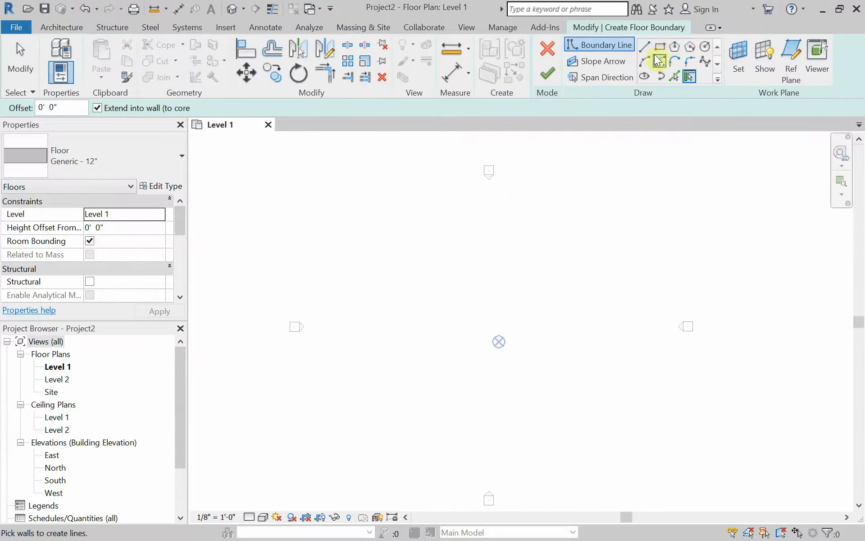
pyautogui.click(661, 47)
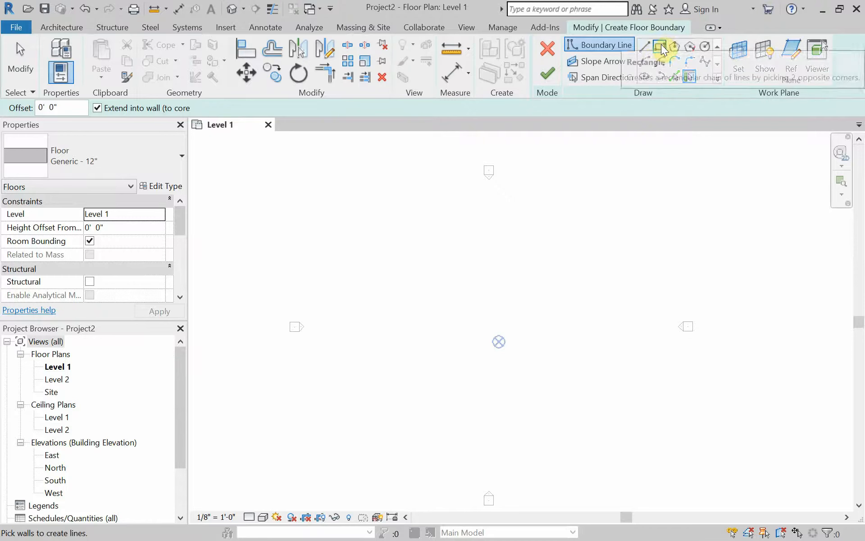
pyautogui.click(499, 341)
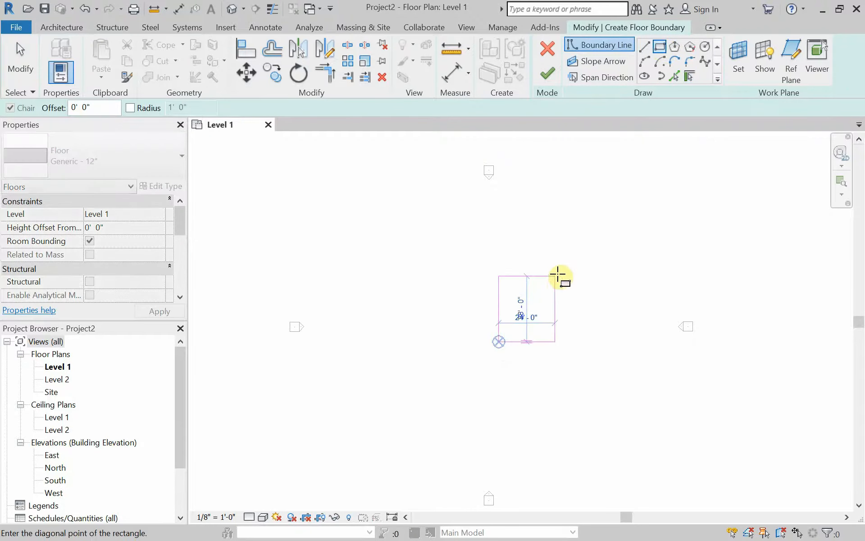
pyautogui.scroll(2, 557, 270)
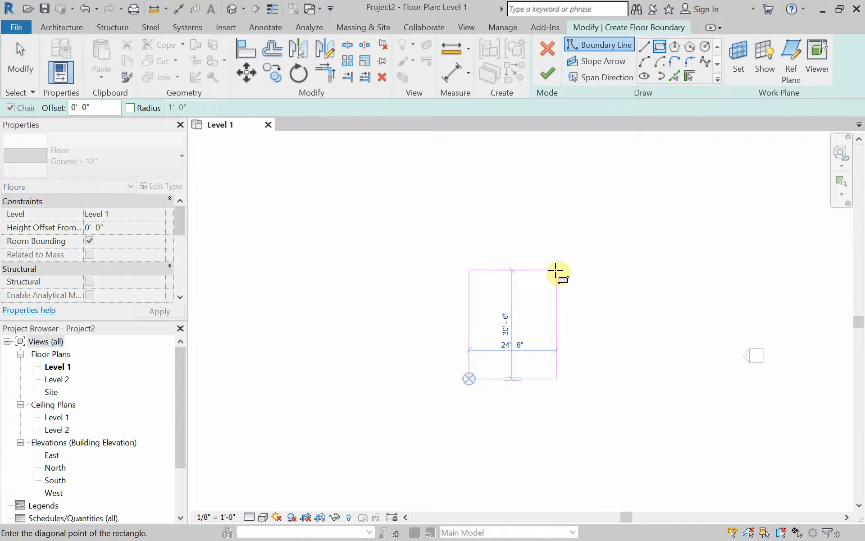
pyautogui.click(563, 232)
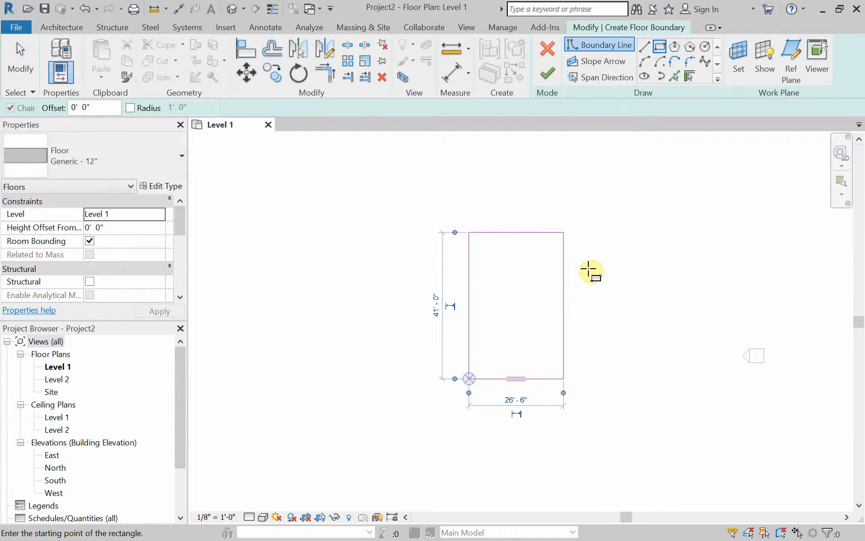
pyautogui.press('Escape')
pyautogui.press('Escape')
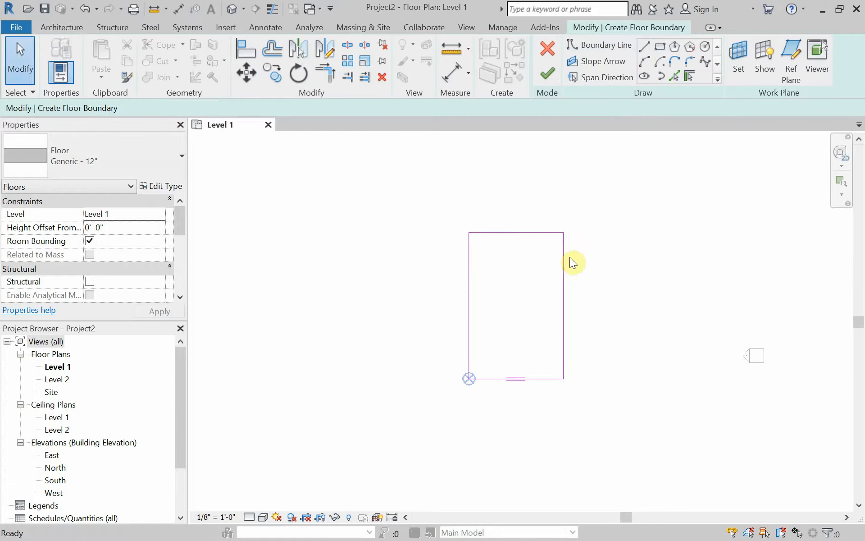
# Resize the floor boundary to 40' long by 20' wide and finish the floor sketch.
pyautogui.click(515, 233)
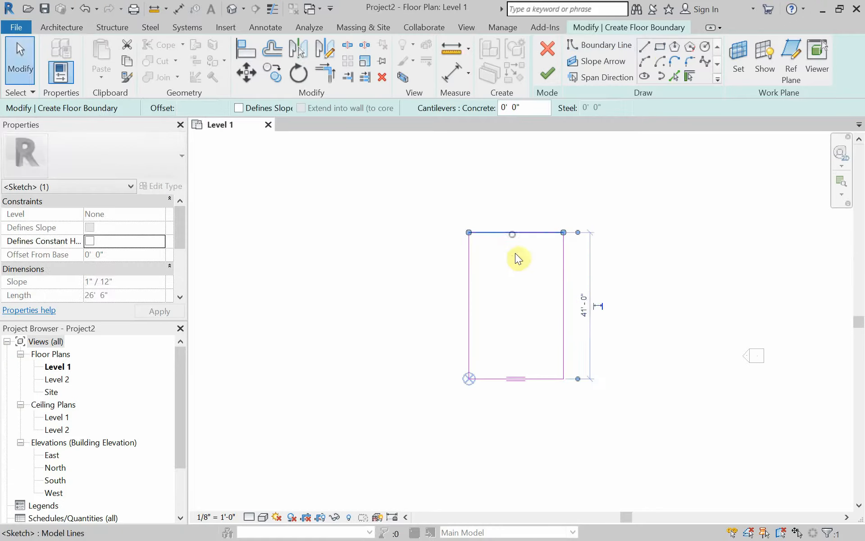
pyautogui.click(580, 304)
pyautogui.write('40')
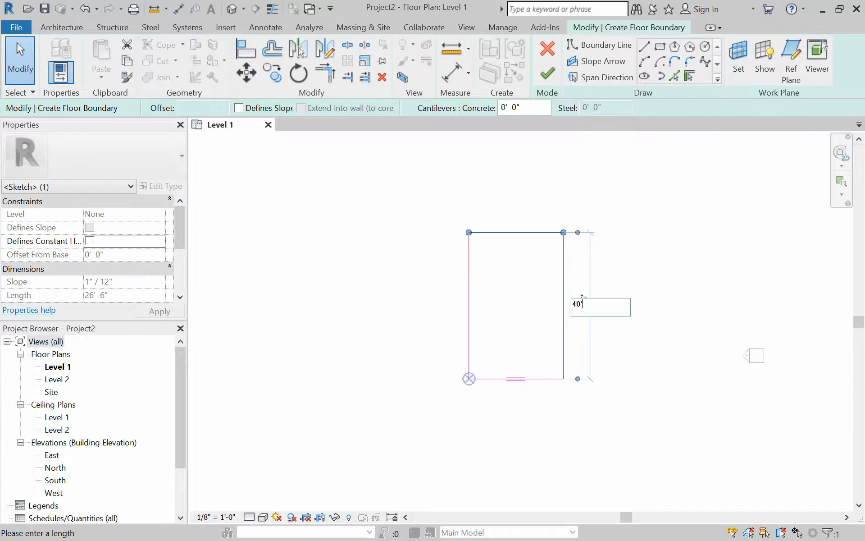
pyautogui.press('Return')
pyautogui.click(563, 358)
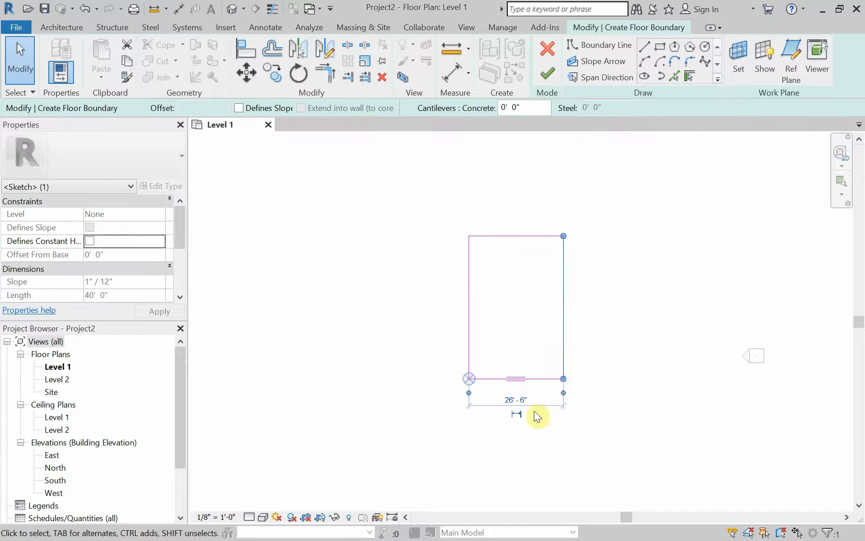
pyautogui.click(519, 400)
pyautogui.write('20')
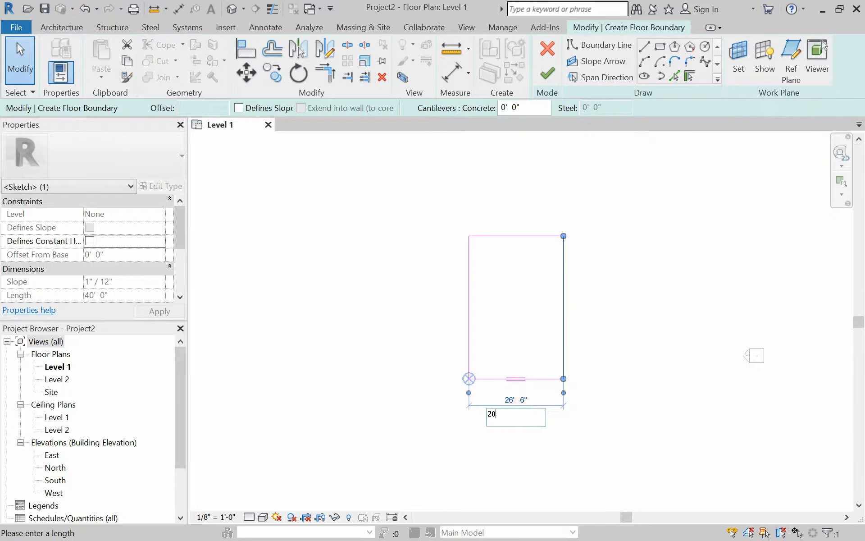
pyautogui.press('Return')
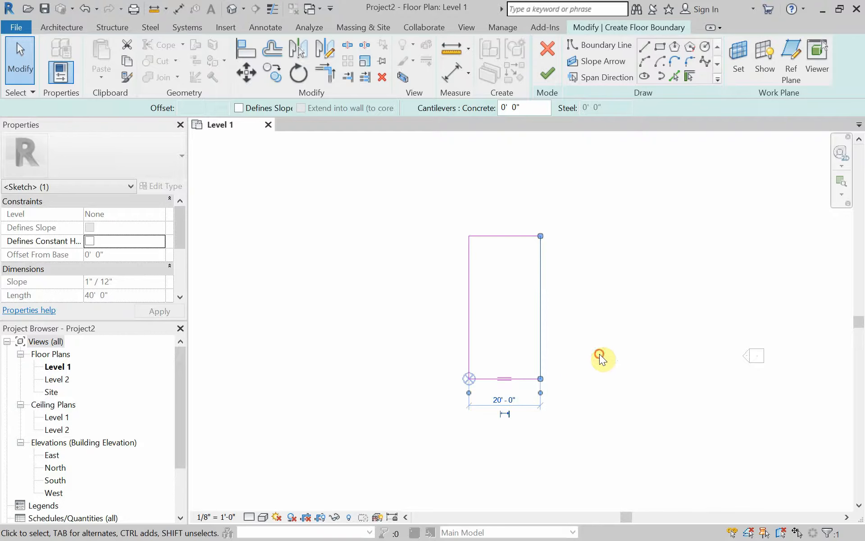
pyautogui.click(600, 354)
pyautogui.scroll(2, 562, 360)
pyautogui.moveTo(562, 359); pyautogui.dragTo(552, 378, button='middle')
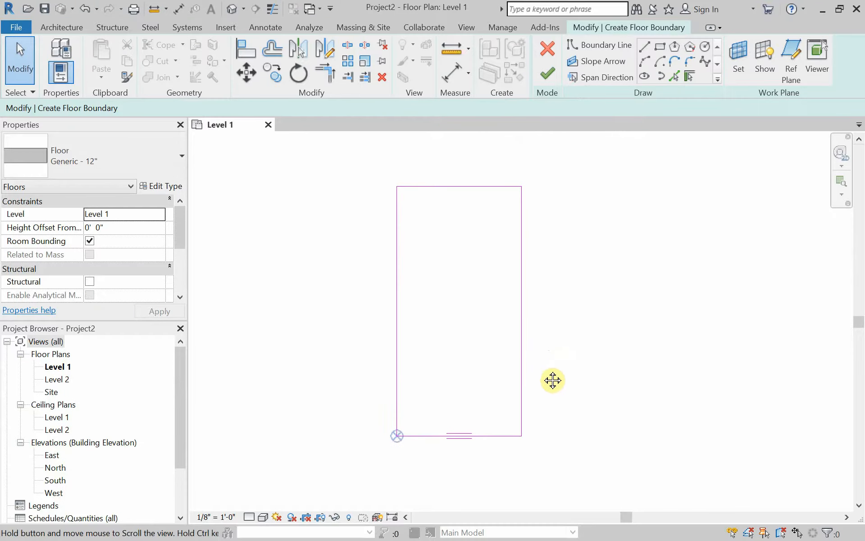
pyautogui.click(548, 74)
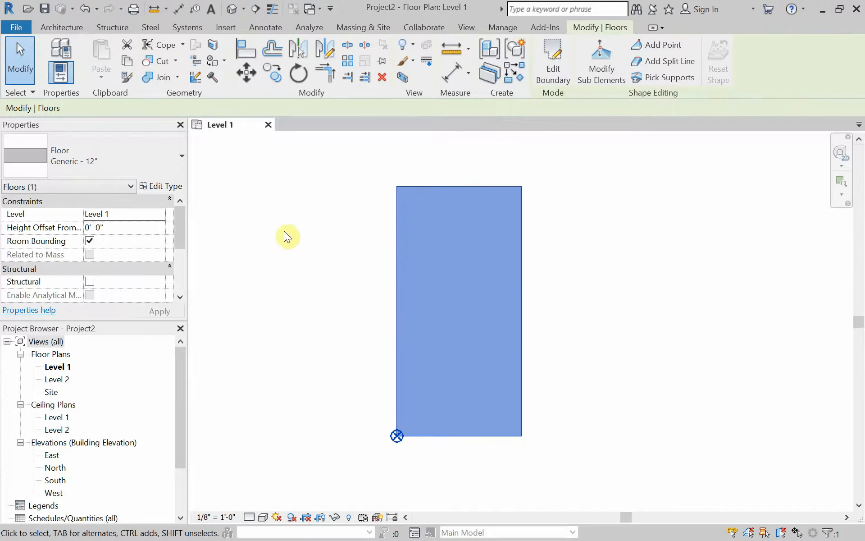
# Place one 24" x 24" rectangular architectural column outside the floor, near its upper-right corner.
pyautogui.click(68, 27)
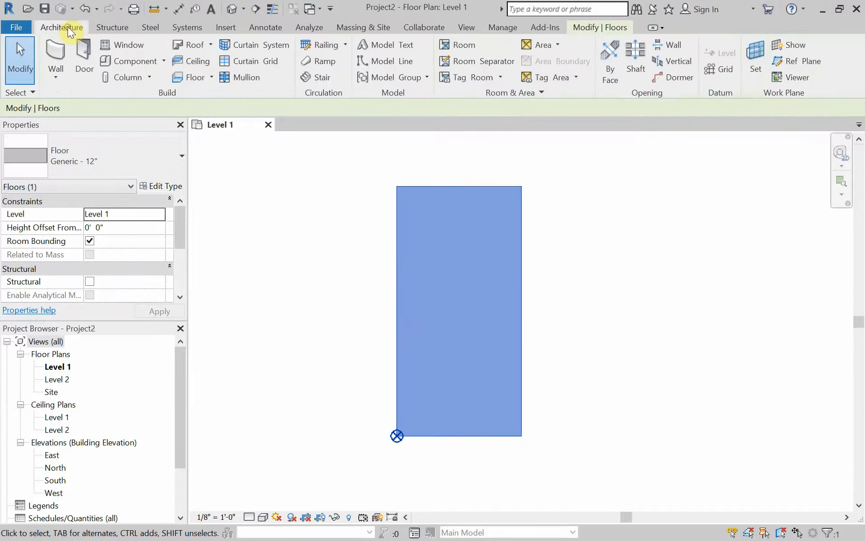
pyautogui.click(150, 77)
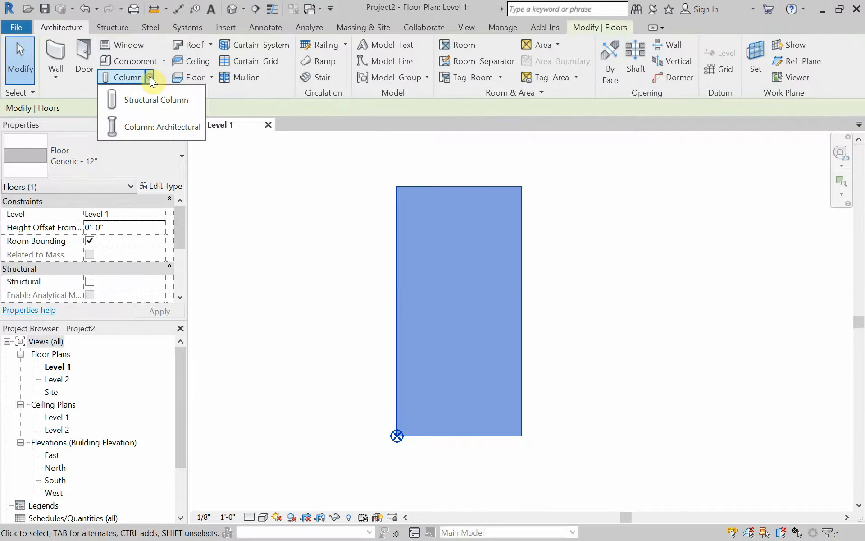
pyautogui.click(148, 128)
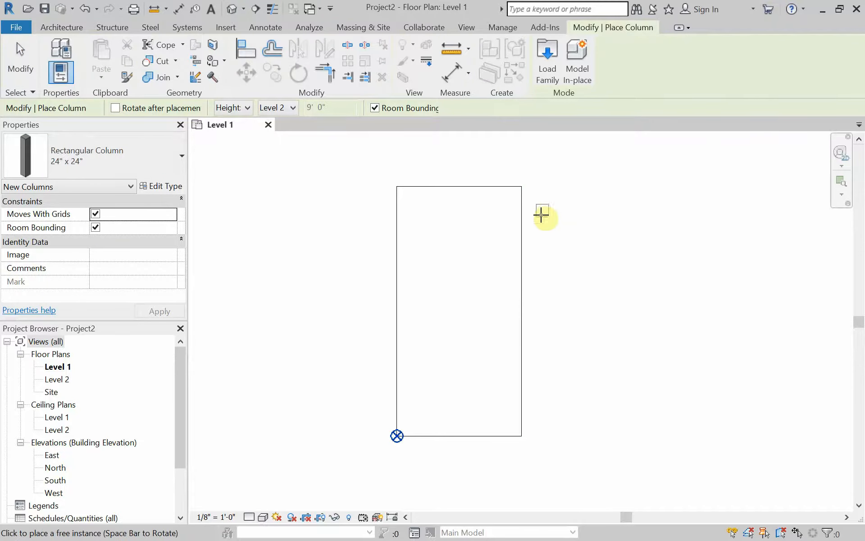
pyautogui.click(573, 215)
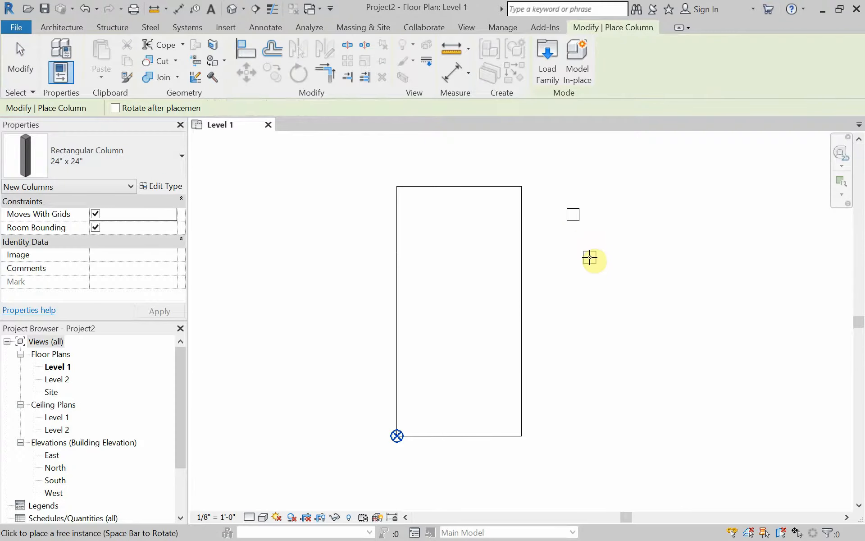
pyautogui.press('Escape')
pyautogui.press('Escape')
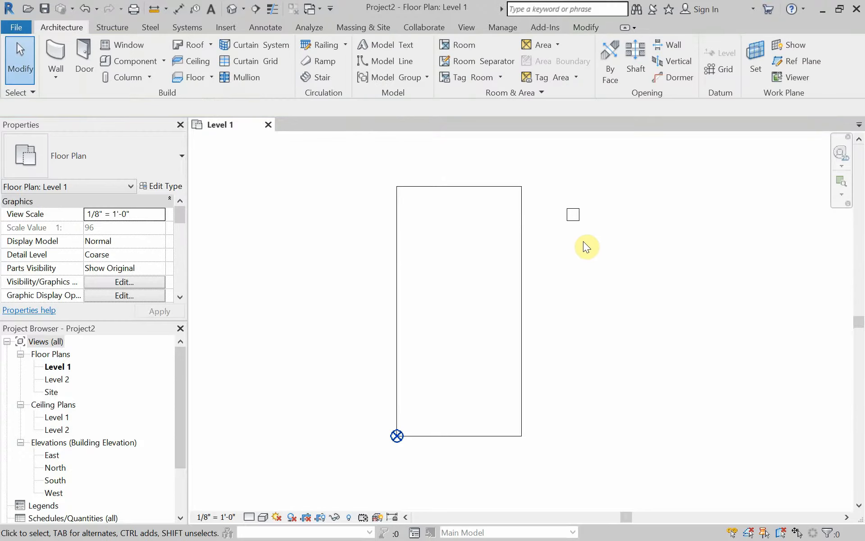
# Change the placed column's type to Rectangular Column 18" x 18".
pyautogui.click(574, 217)
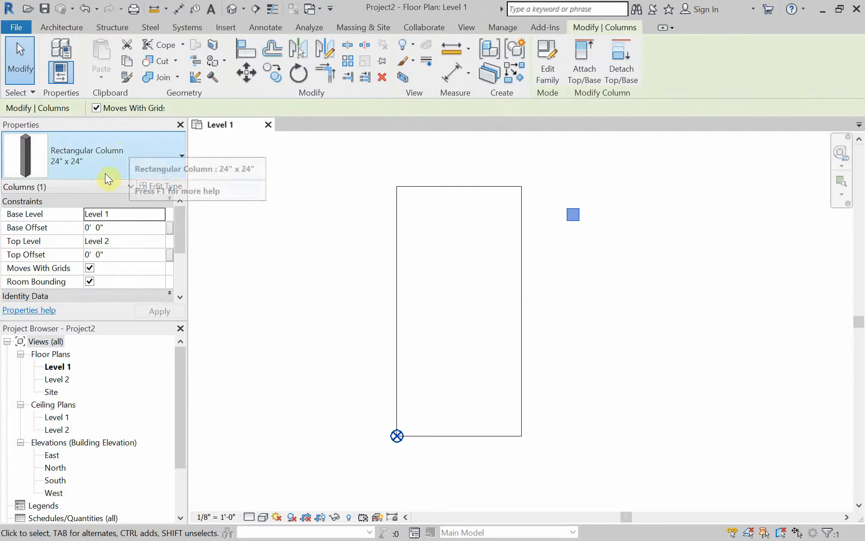
pyautogui.click(178, 158)
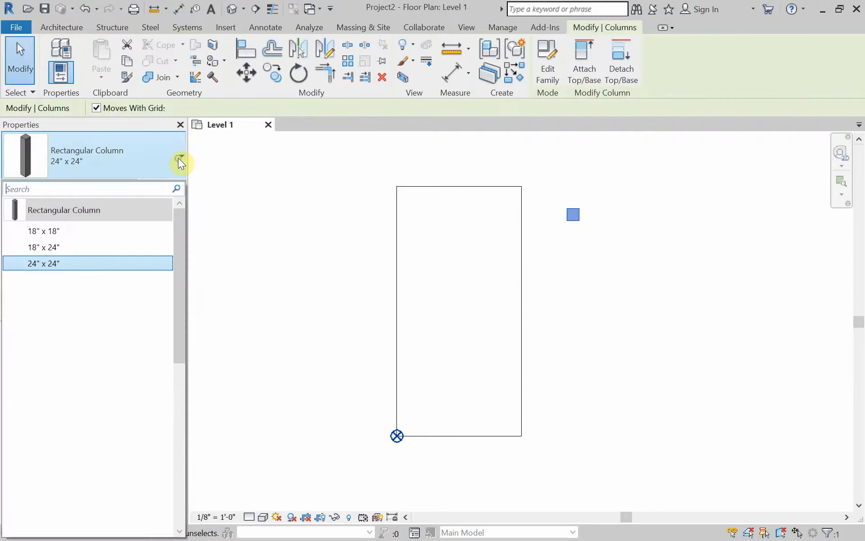
pyautogui.click(58, 235)
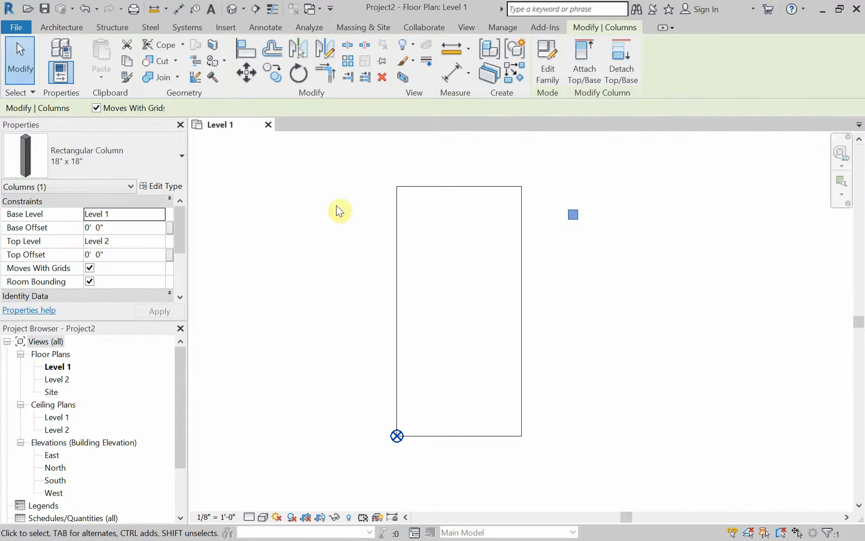
# Duplicate the selected column's 18" x 18" type under the name 12 x 12.
pyautogui.click(155, 185)
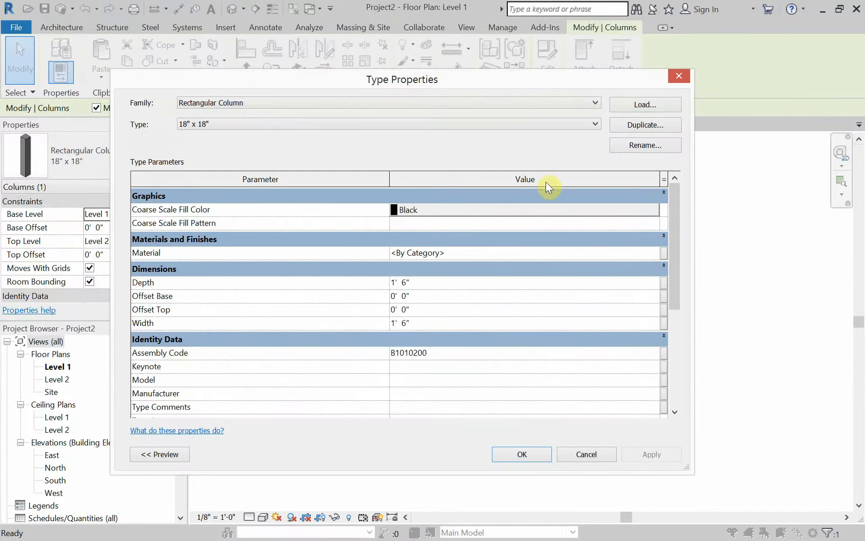
pyautogui.click(646, 126)
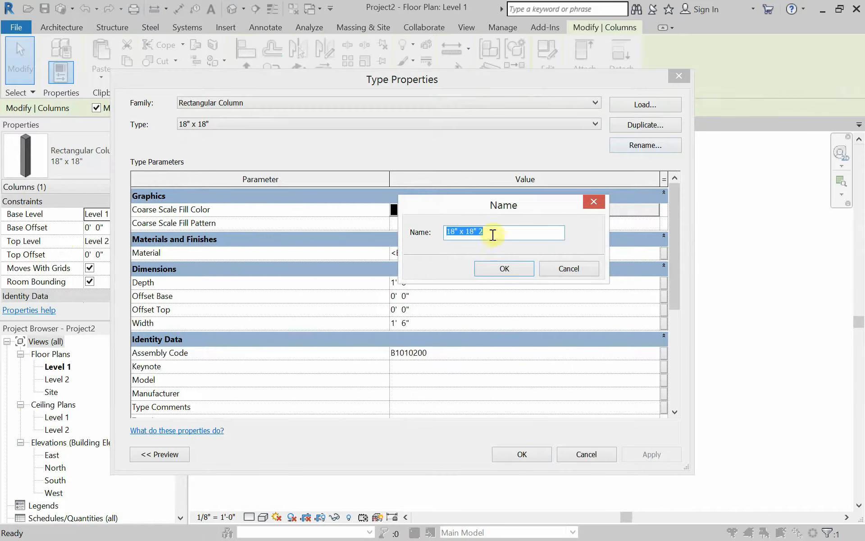
pyautogui.write('12 x 12')
pyautogui.click(510, 266)
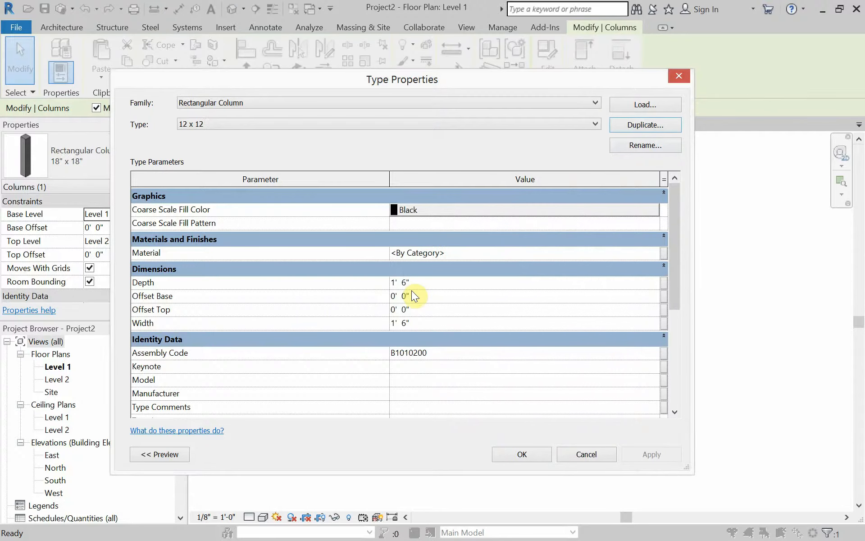
# Set the depth and width of the 12 x 12 column type to 12 feet.
pyautogui.click(414, 284)
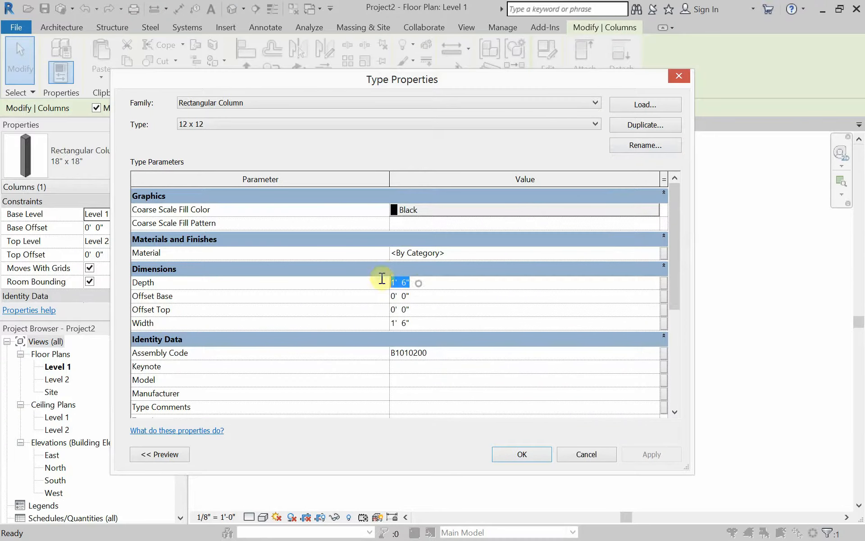
pyautogui.write('12')
pyautogui.click(413, 323)
pyautogui.moveTo(423, 323); pyautogui.dragTo(371, 319)
pyautogui.write('12')
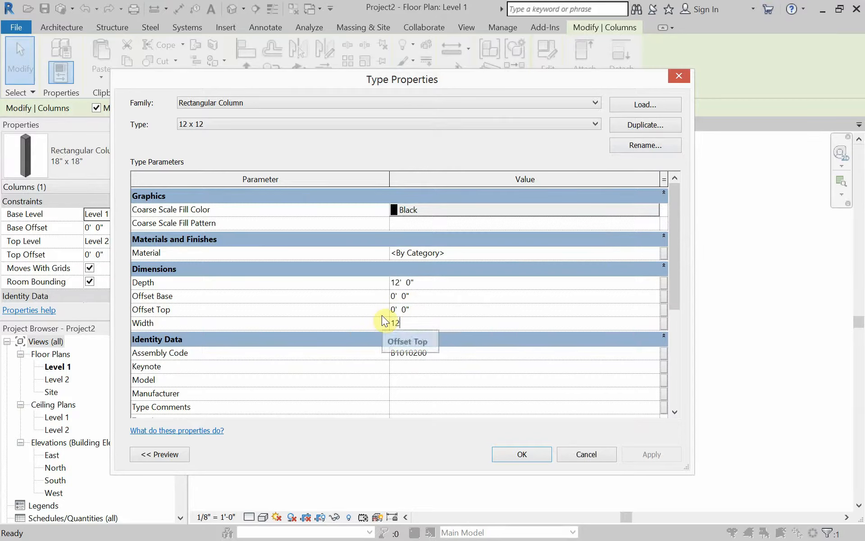
pyautogui.press('Return')
# Set the depth and width of the 12 x 12 column type to 12" and accept the type properties.
pyautogui.click(435, 282)
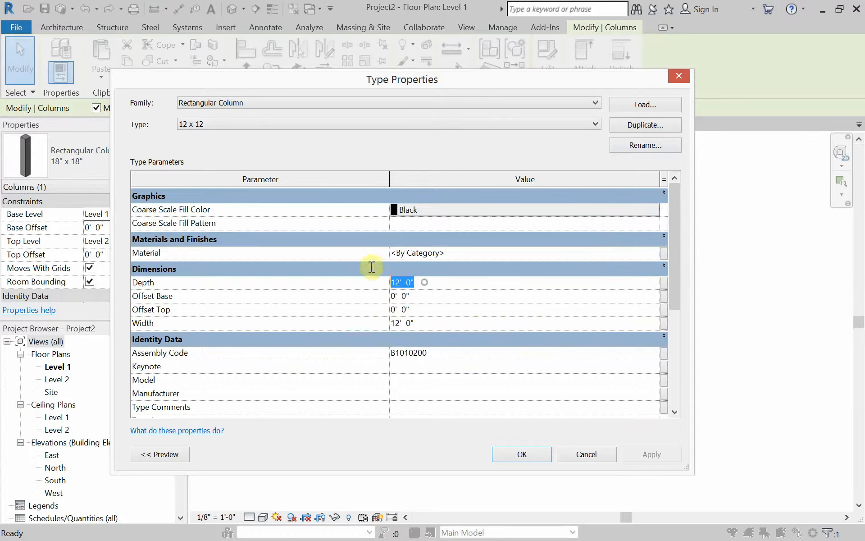
pyautogui.write('12\'  0"')
pyautogui.press('Return')
pyautogui.moveTo(421, 321); pyautogui.dragTo(388, 323)
pyautogui.write('1')
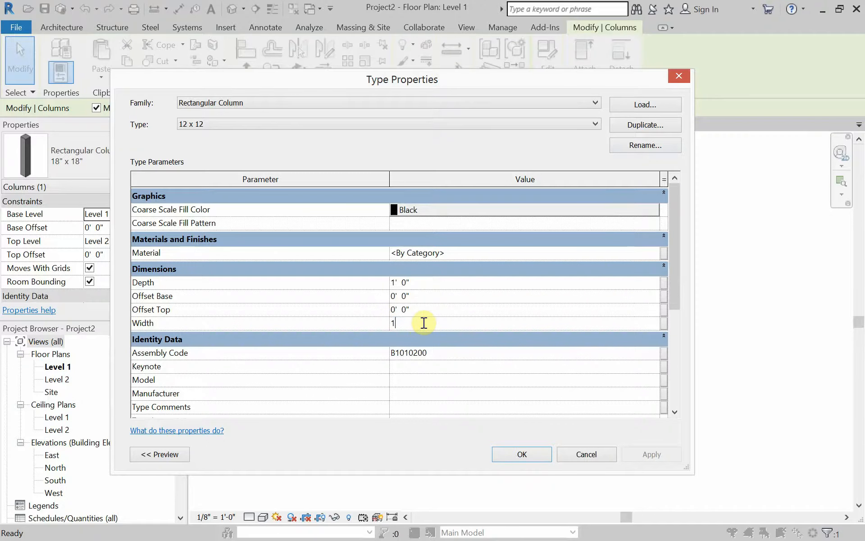
pyautogui.write('2"')
pyautogui.click(519, 453)
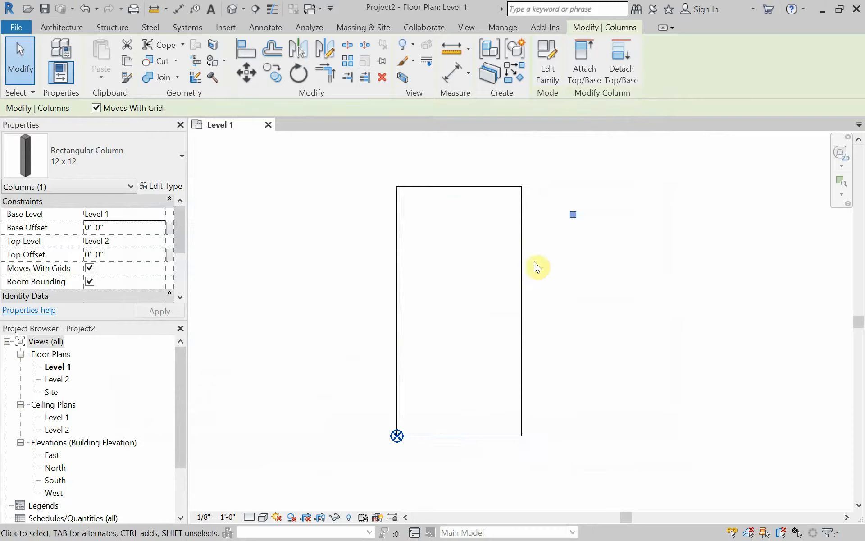
# Move the column from outside the floor so it fits inside the floor's upper-right corner.
pyautogui.scroll(1, 563, 216)
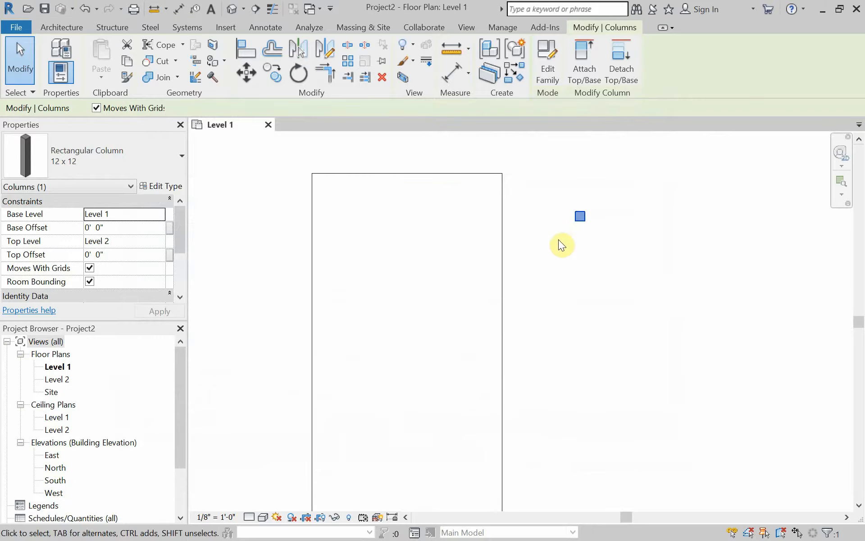
pyautogui.click(594, 245)
pyautogui.moveTo(598, 243); pyautogui.dragTo(559, 195)
pyautogui.press('m')
pyautogui.press('v')
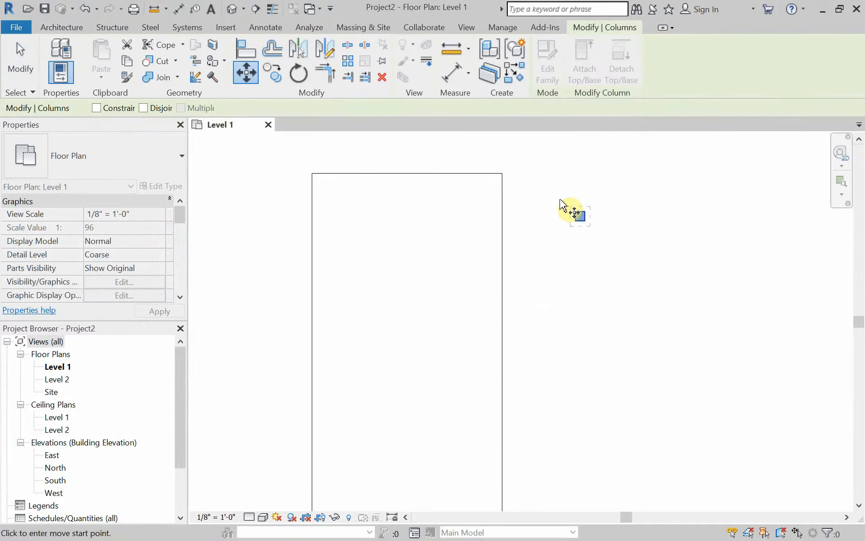
pyautogui.click(583, 216)
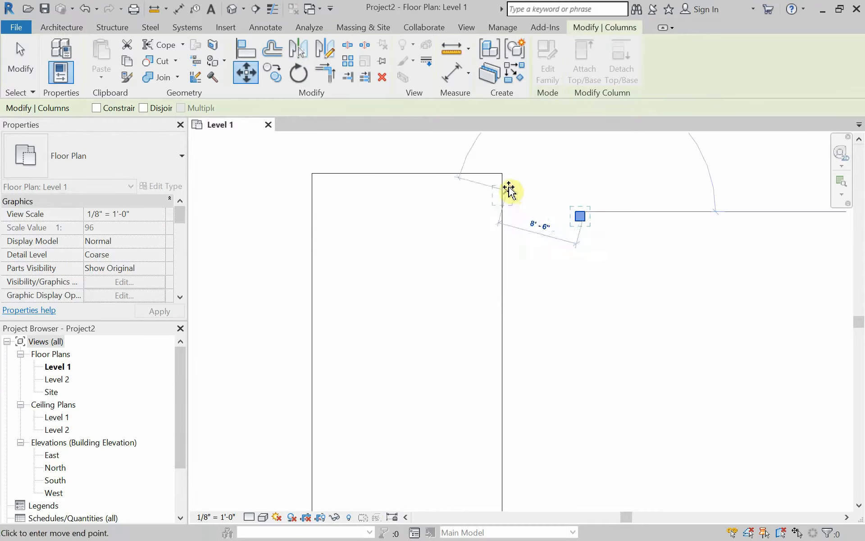
pyautogui.click(502, 176)
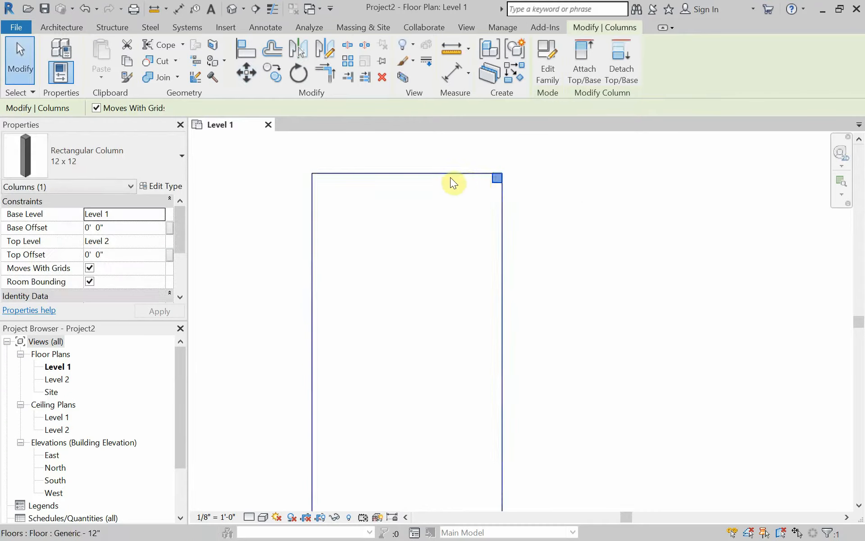
# Copy the upper-right column straight across into the floor's upper-left corner.
pyautogui.scroll(2, 431, 177)
pyautogui.moveTo(437, 200); pyautogui.dragTo(504, 237, button='middle')
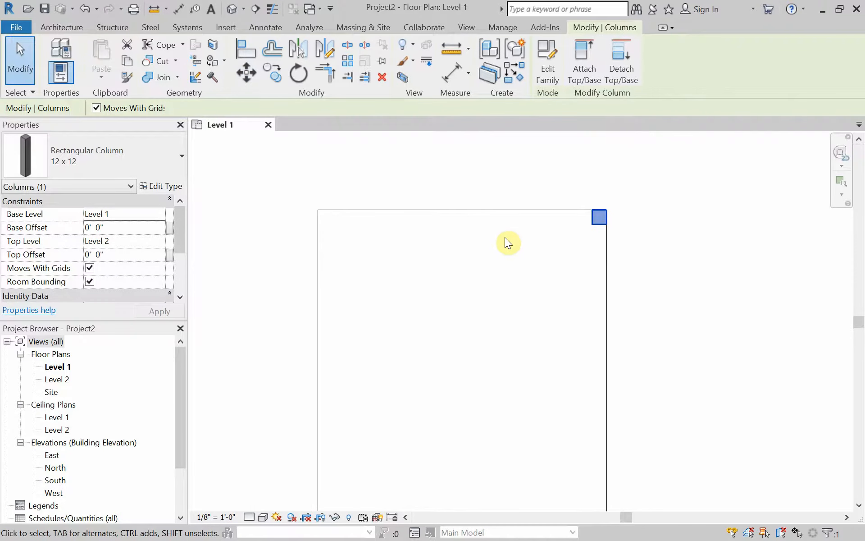
pyautogui.press('c')
pyautogui.press('c')
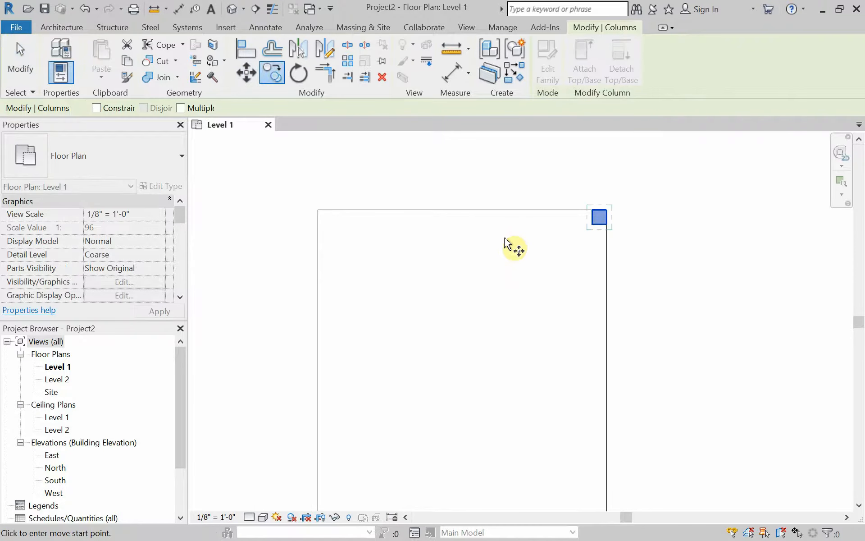
pyautogui.click(593, 208)
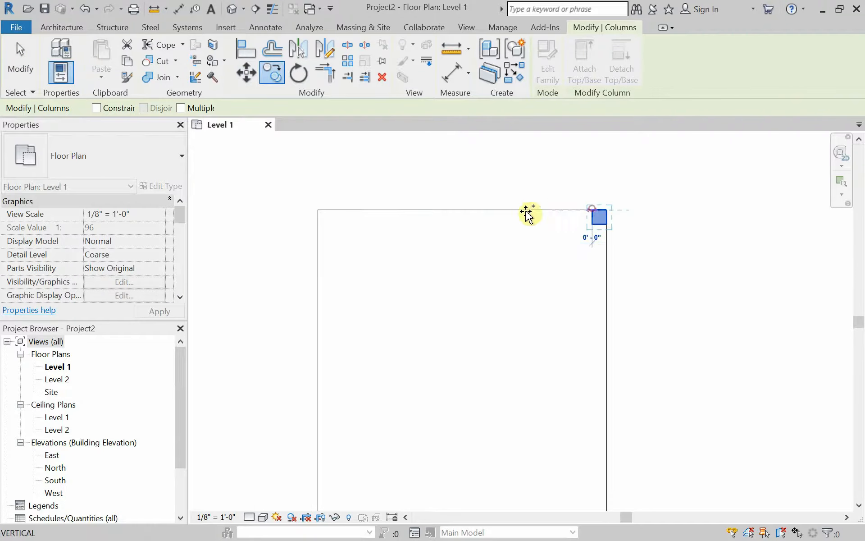
pyautogui.click(321, 211)
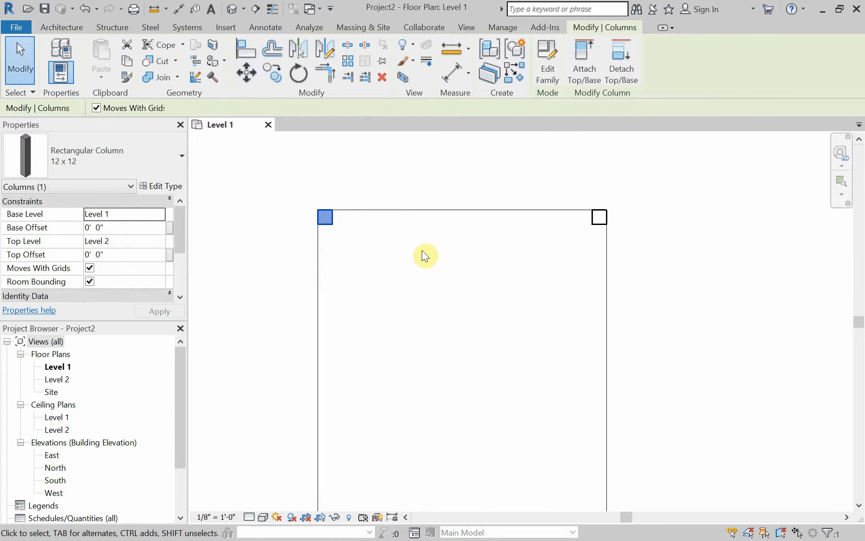
# Copy the upper-left column 9'-6" along the floor's top edge, centring it on the edge's midpoint.
pyautogui.press('c')
pyautogui.press('c')
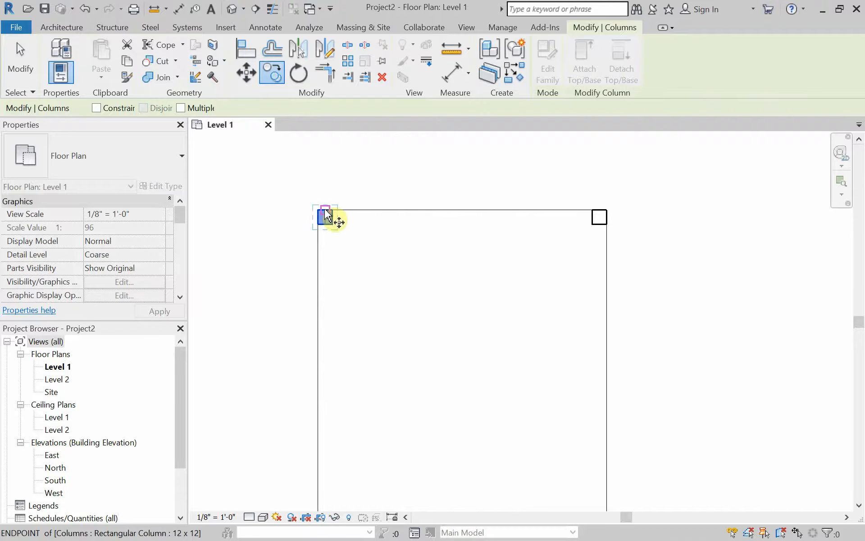
pyautogui.click(326, 212)
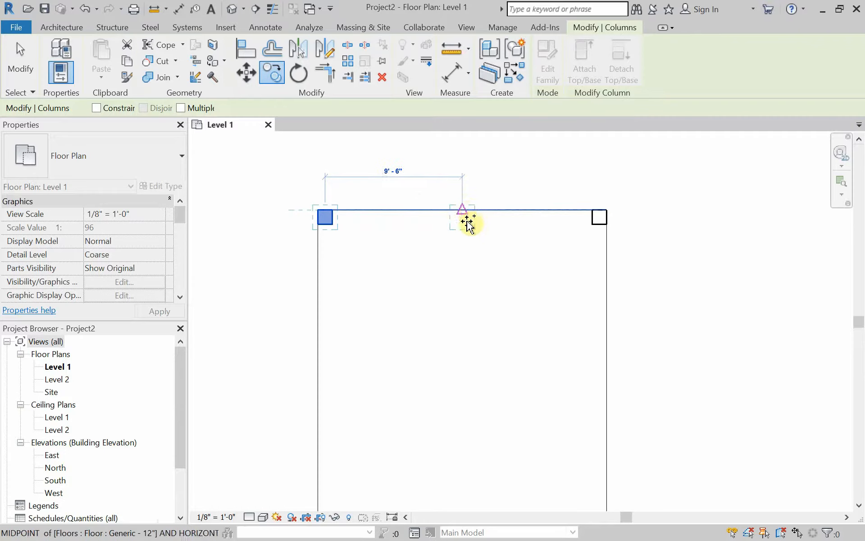
pyautogui.click(468, 211)
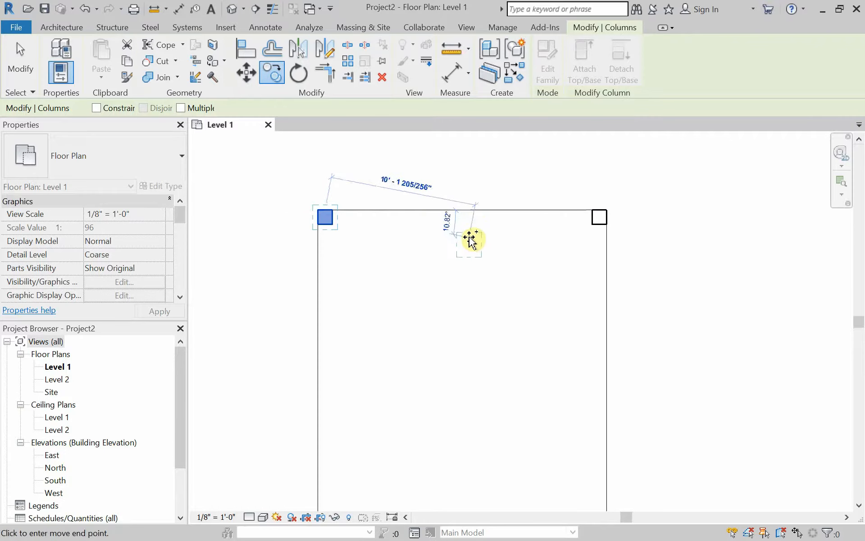
pyautogui.click(468, 214)
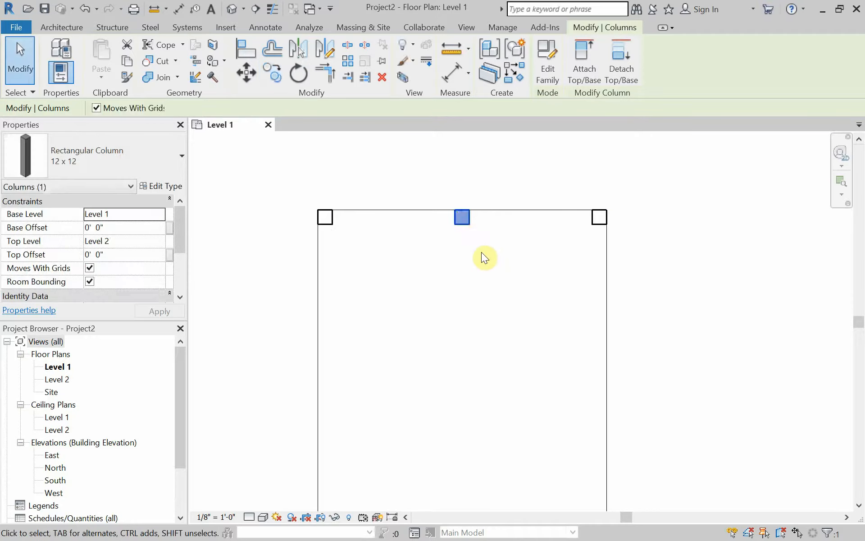
pyautogui.click(473, 235)
# Copy the row of three columns from the floor's top edge down to the midpoint of its long sides.
pyautogui.scroll(-4, 473, 248)
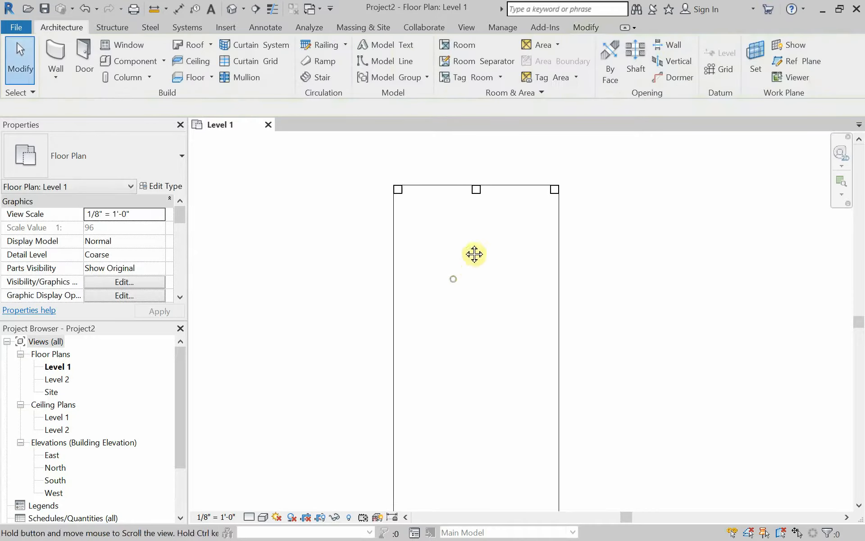
pyautogui.moveTo(451, 272); pyautogui.dragTo(448, 277, button='middle')
pyautogui.moveTo(366, 234); pyautogui.dragTo(542, 189)
pyautogui.press('c')
pyautogui.press('o')
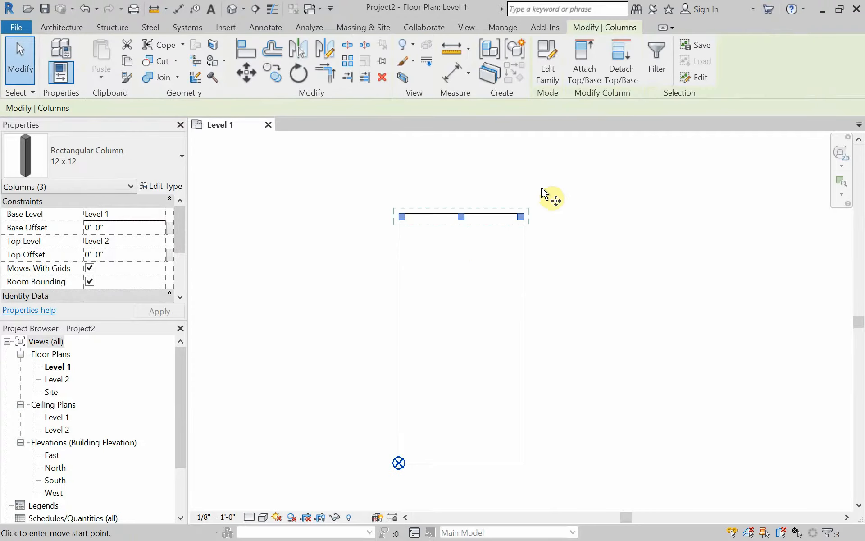
pyautogui.scroll(4, 533, 222)
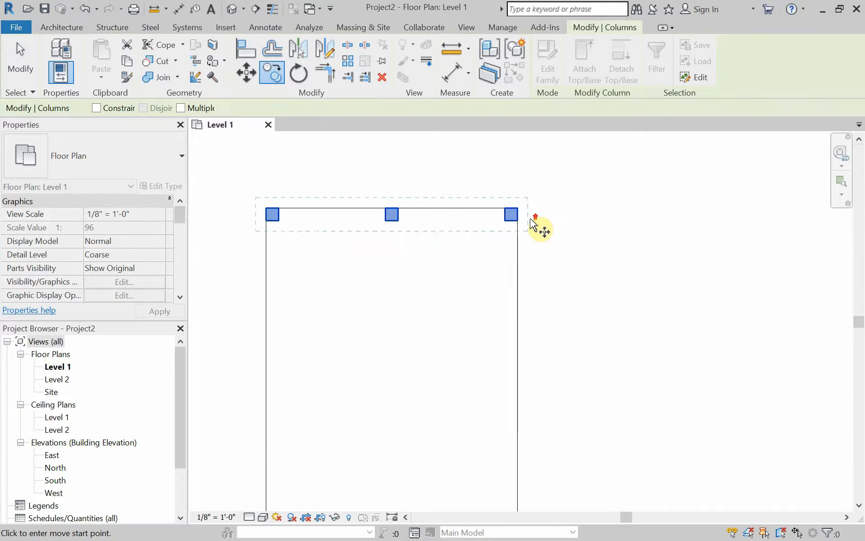
pyautogui.click(513, 214)
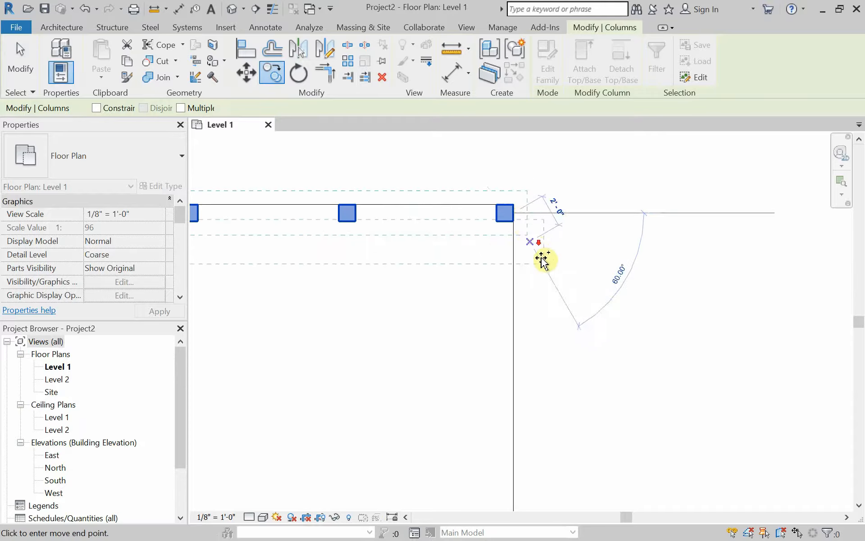
pyautogui.scroll(-4, 543, 258)
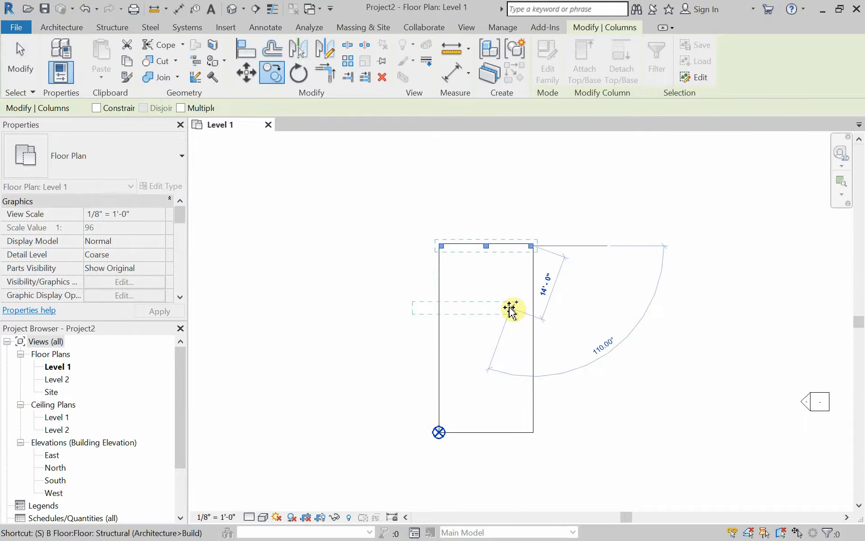
pyautogui.click(535, 334)
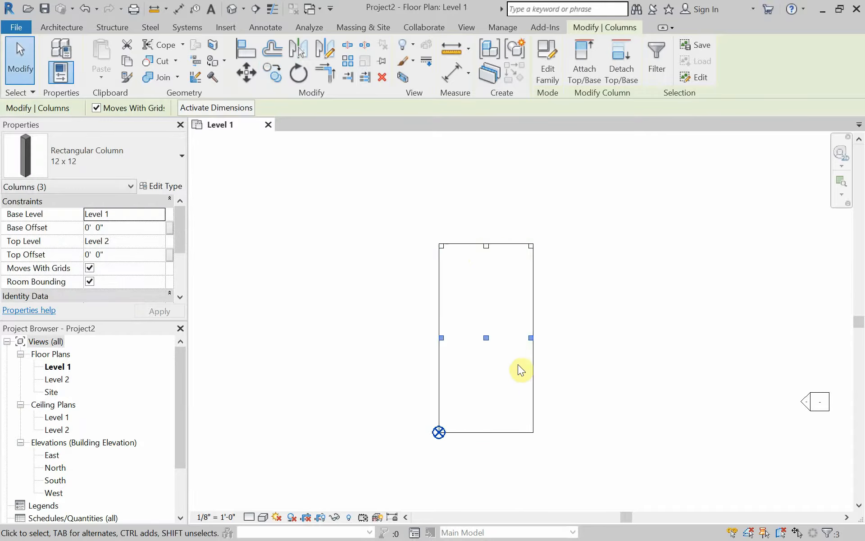
# Copy the middle row of three columns down to the floor's bottom edge, aligned with its lower-right corner.
pyautogui.scroll(2, 517, 363)
pyautogui.press('c')
pyautogui.press('c')
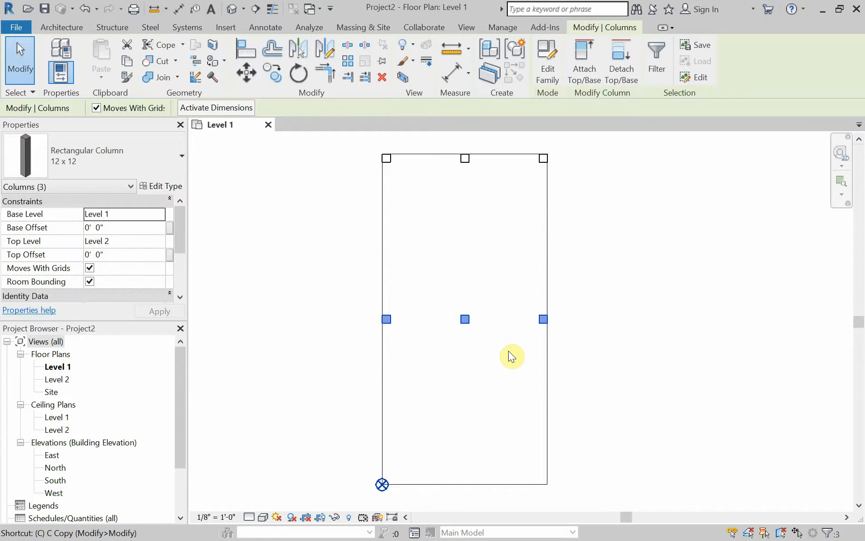
pyautogui.click(544, 325)
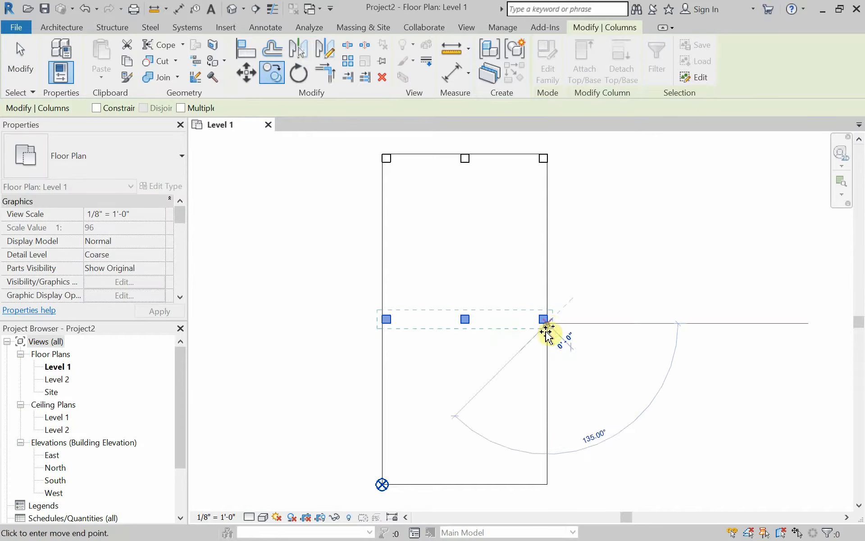
pyautogui.click(546, 483)
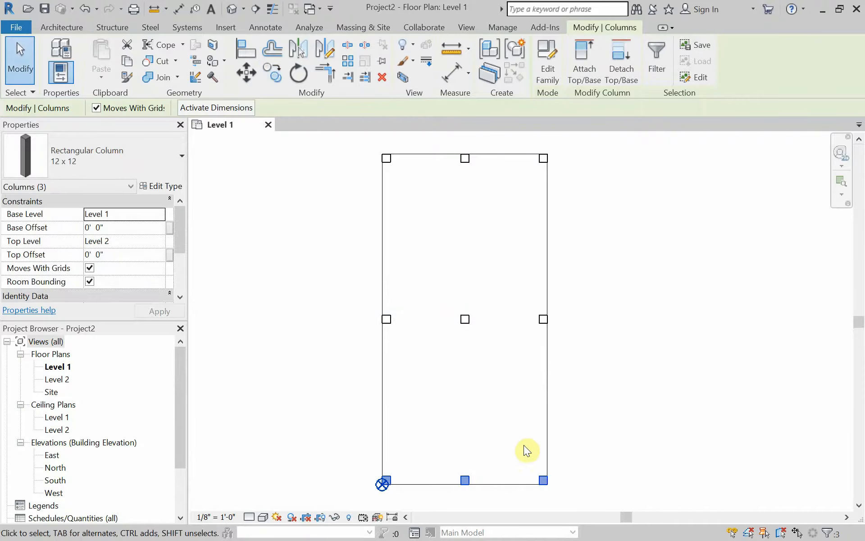
pyautogui.click(508, 406)
pyautogui.scroll(-2, 452, 346)
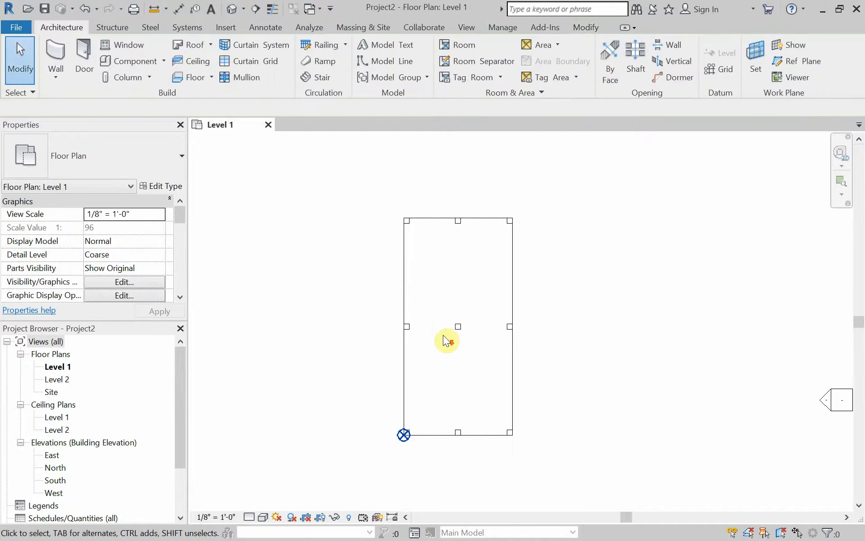
pyautogui.moveTo(448, 338); pyautogui.dragTo(430, 311, button='middle')
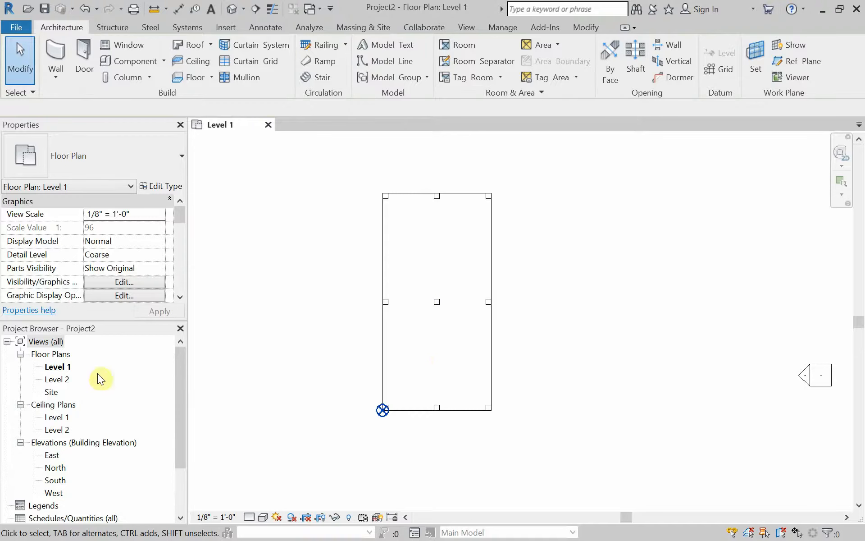
# Create a rectangular 20' by 40' Generic - 12" floor on Level 2, matching the outline of the floor below.
pyautogui.doubleClick(55, 380)
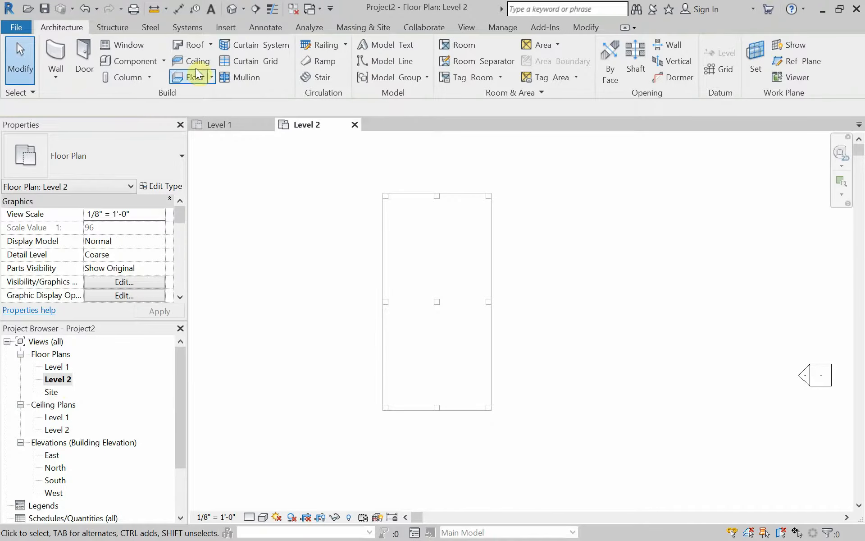
pyautogui.click(211, 76)
pyautogui.click(209, 96)
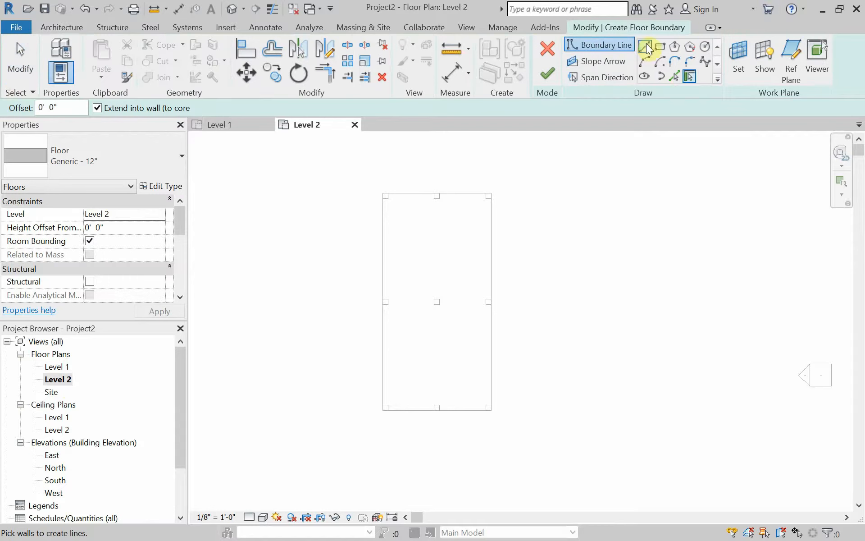
pyautogui.click(660, 47)
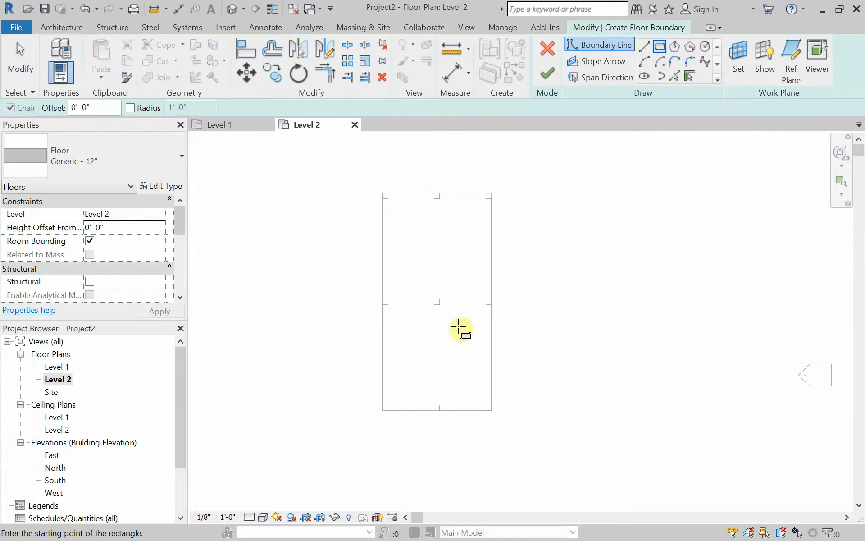
pyautogui.click(385, 409)
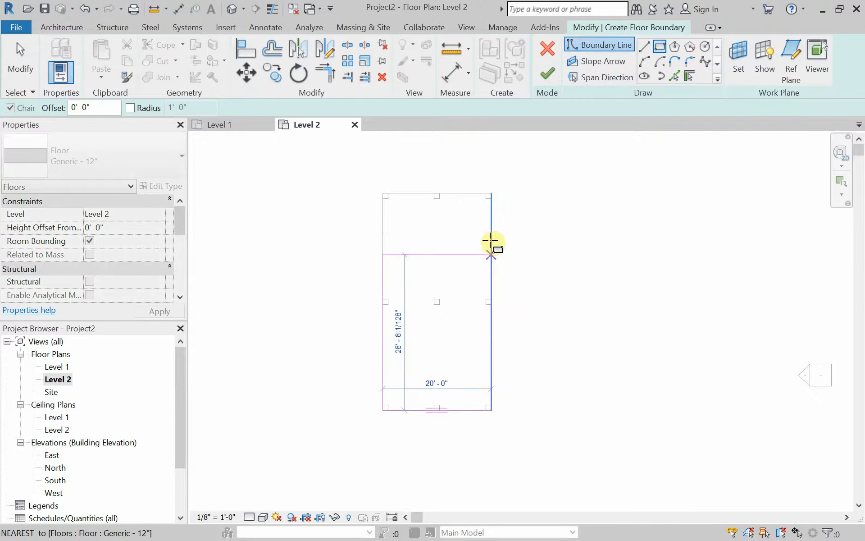
pyautogui.click(489, 193)
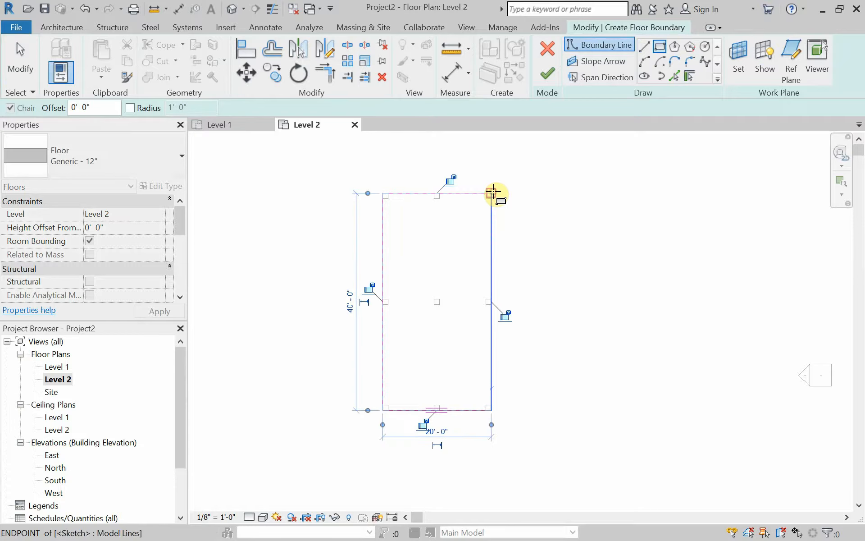
pyautogui.click(545, 74)
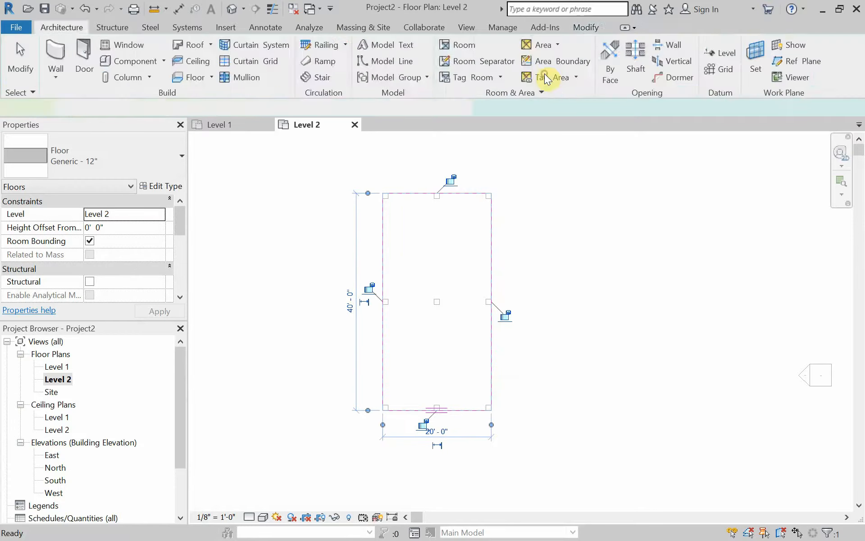
# In the default 3D view, select every 12 x 12 column in the entire project and set their top offset to -12".
pyautogui.click(230, 12)
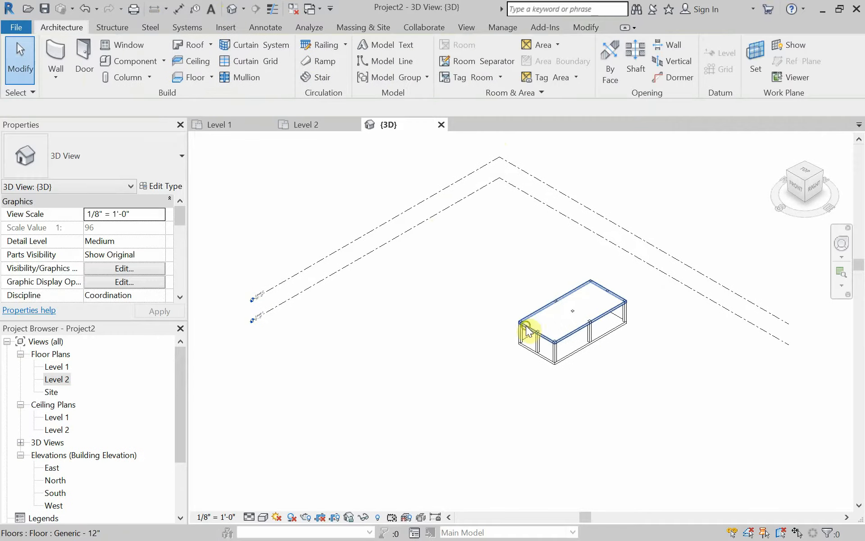
pyautogui.scroll(5, 491, 335)
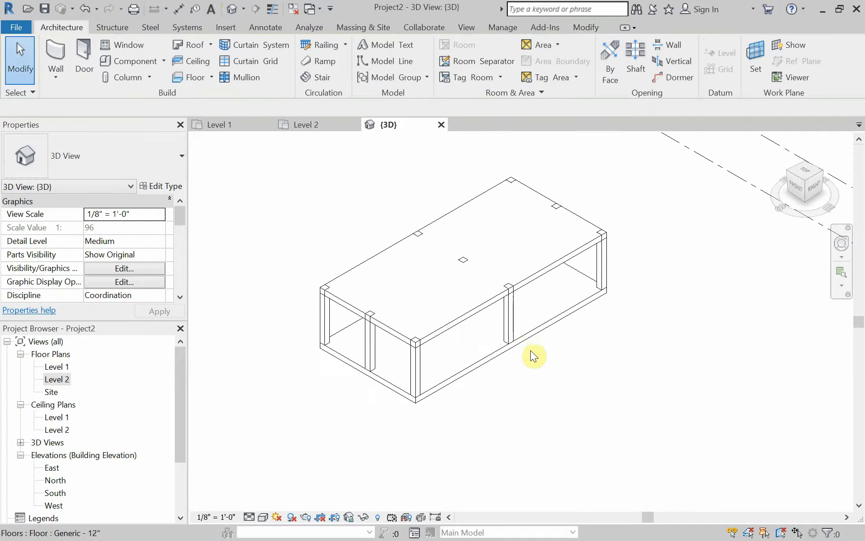
pyautogui.moveTo(531, 353)
pyautogui.keyDown('shift'); pyautogui.mouseDown(button='middle')
pyautogui.moveTo(533, 370)
pyautogui.moveTo(518, 331)
pyautogui.moveTo(548, 361)
pyautogui.moveTo(539, 364)
pyautogui.mouseUp(button='middle'); pyautogui.keyUp('shift')
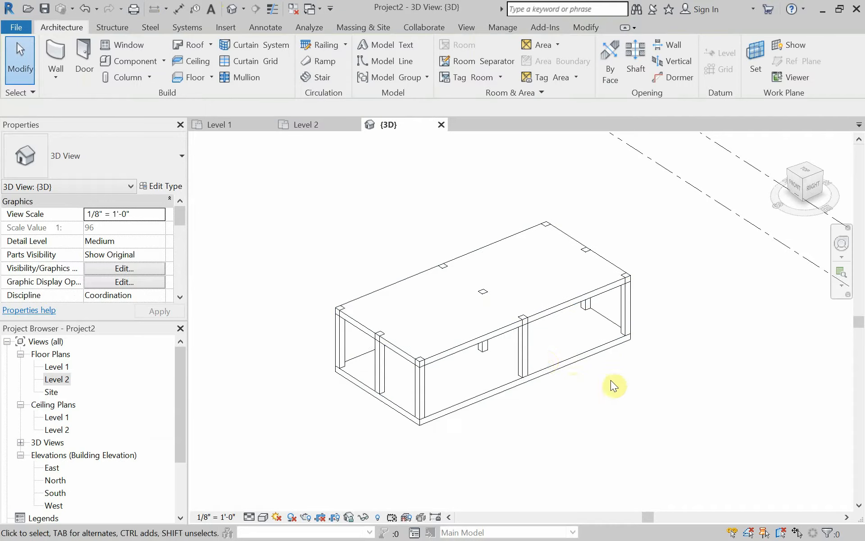
pyautogui.click(526, 350)
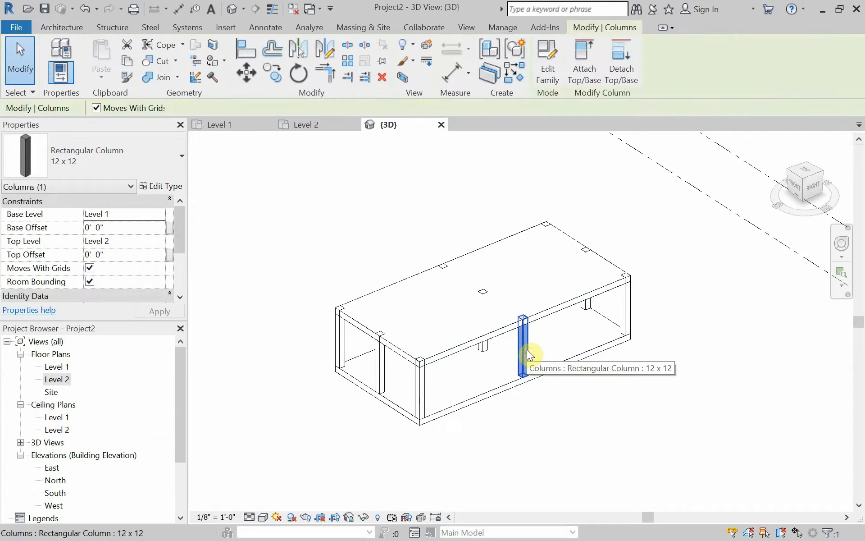
pyautogui.rightClick(527, 351)
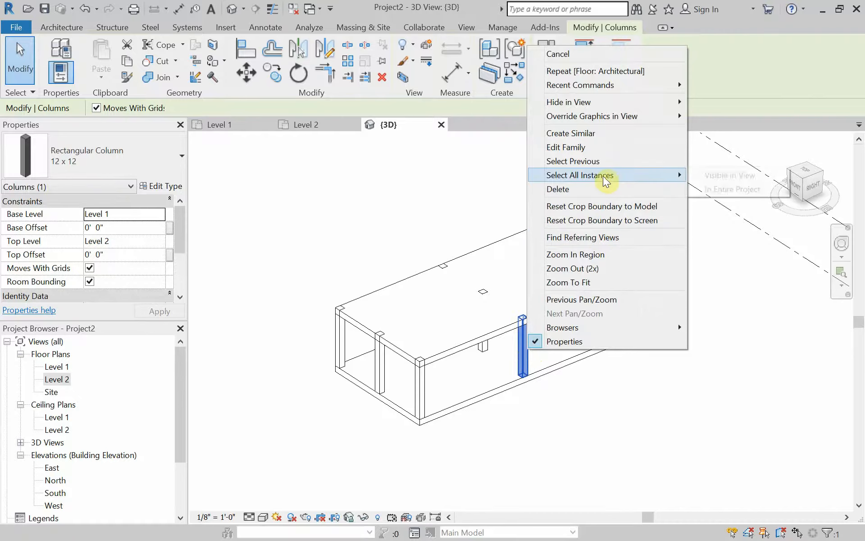
pyautogui.moveTo(656, 176)
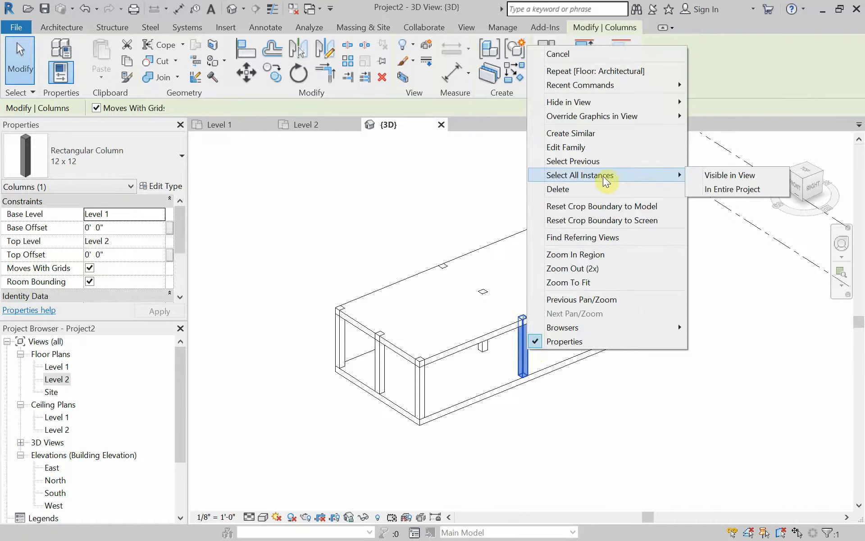
pyautogui.click(723, 192)
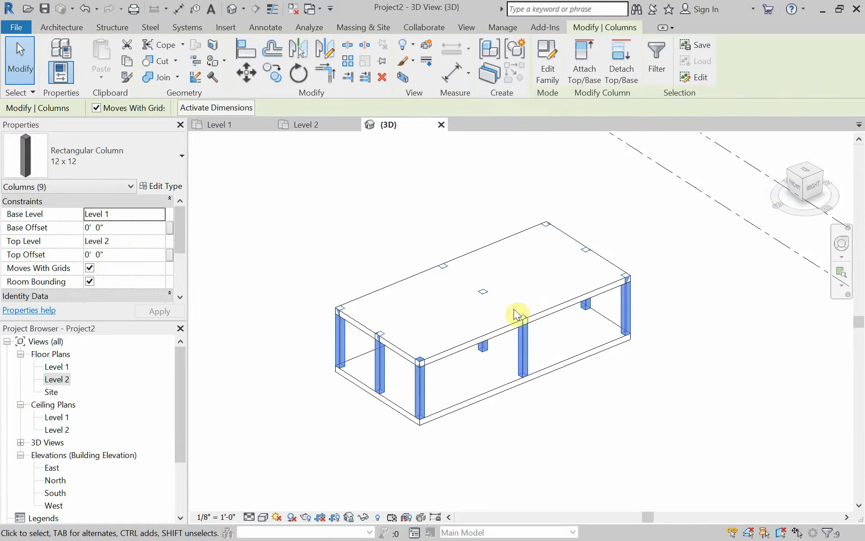
pyautogui.click(117, 254)
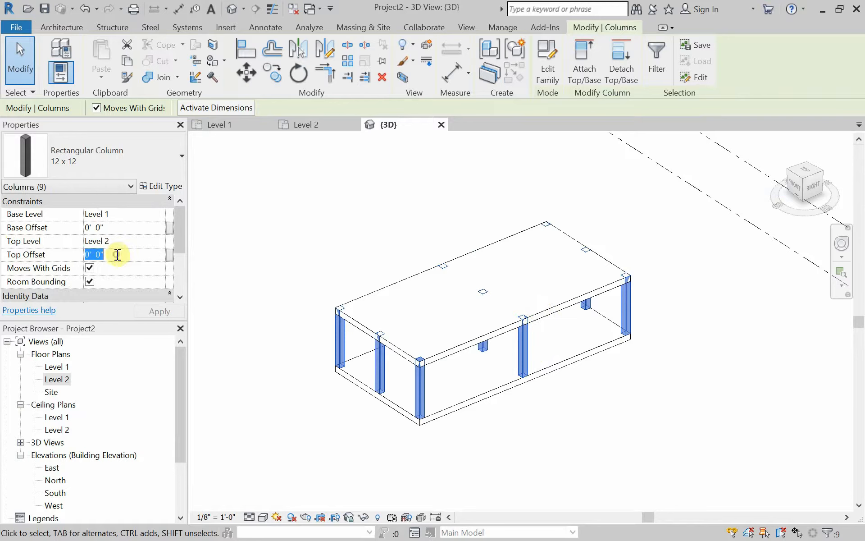
pyautogui.write('-12"')
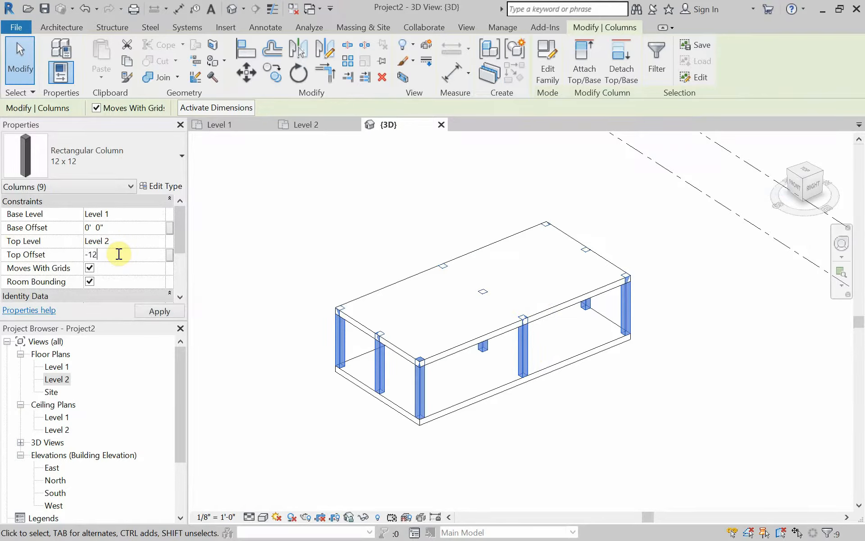
pyautogui.click(182, 310)
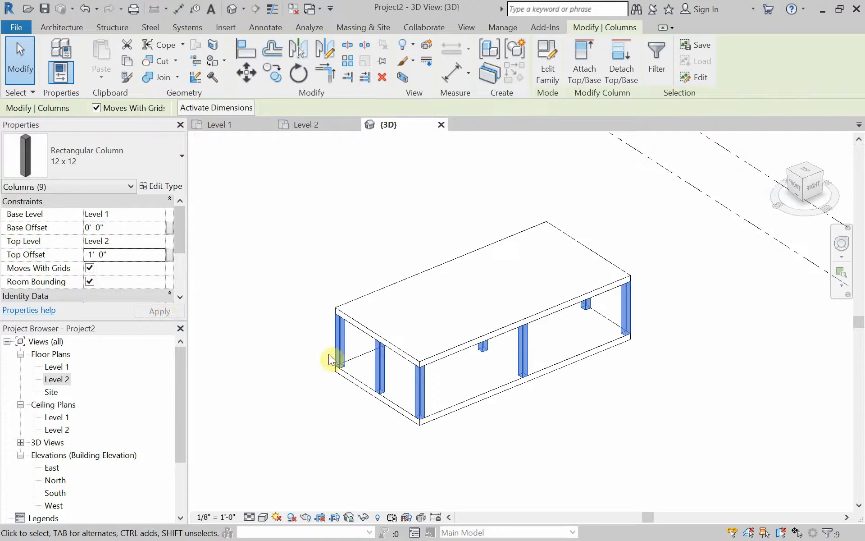
pyautogui.keyDown('shift'); pyautogui.moveTo(531, 434); pyautogui.dragTo(571, 432, button='middle'); pyautogui.keyUp('shift')
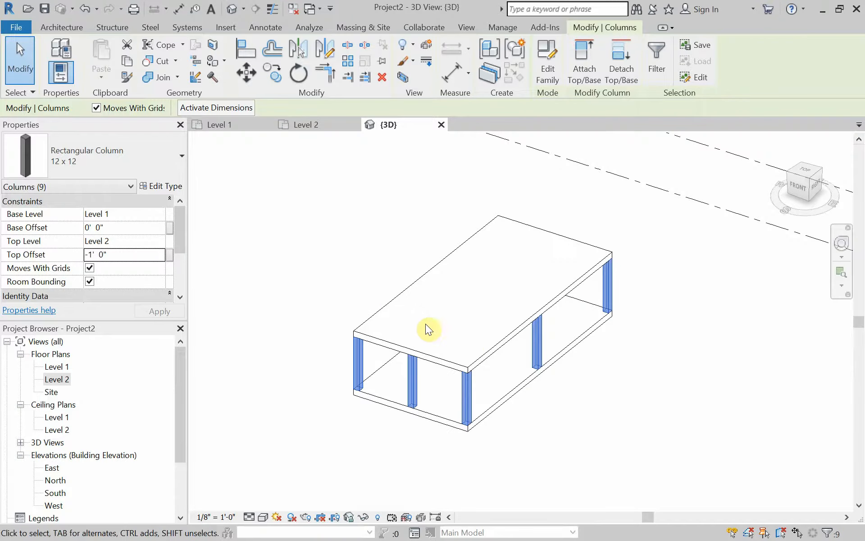
# Place a perspective camera in the Level 1 plan just right of the central column, aimed slightly beyond the floor's top edge.
pyautogui.click(246, 128)
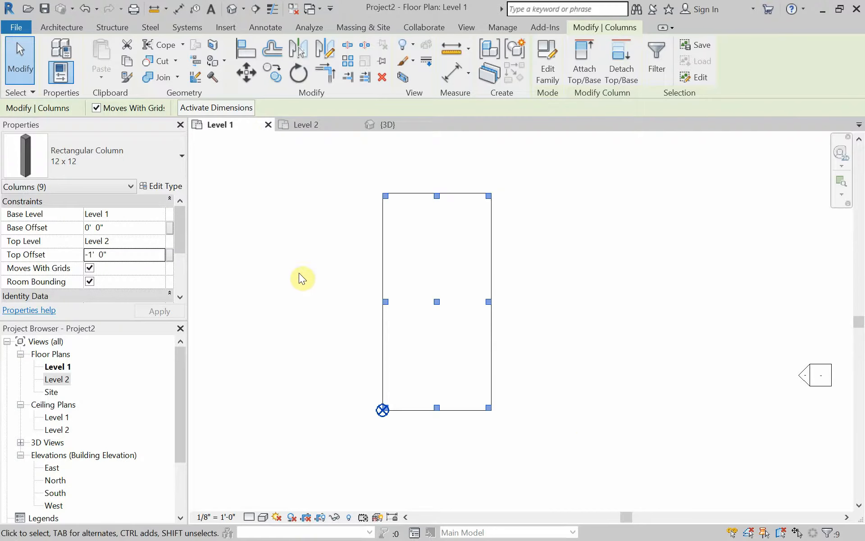
pyautogui.moveTo(304, 277); pyautogui.dragTo(317, 301, button='middle')
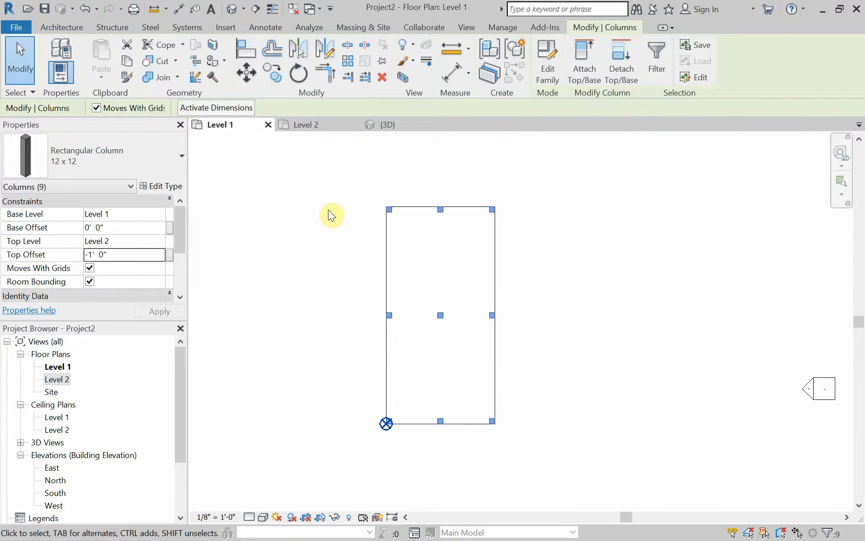
pyautogui.click(464, 28)
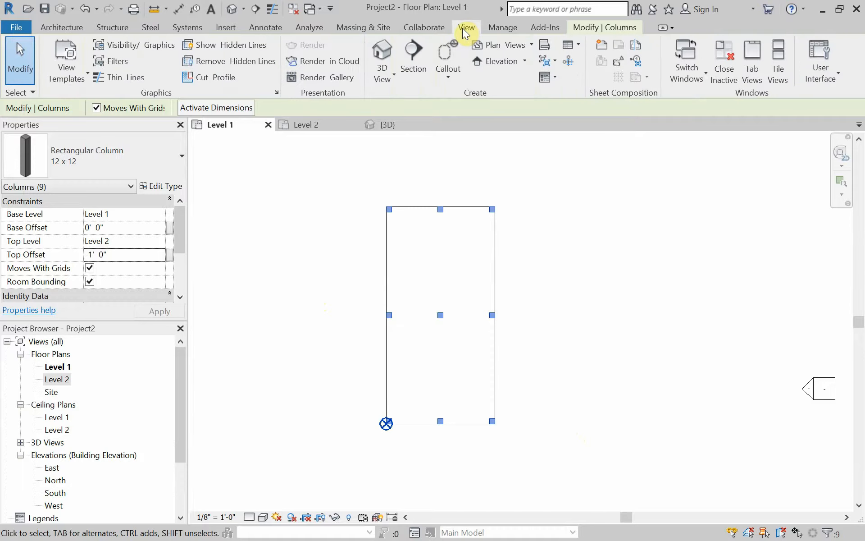
pyautogui.click(390, 76)
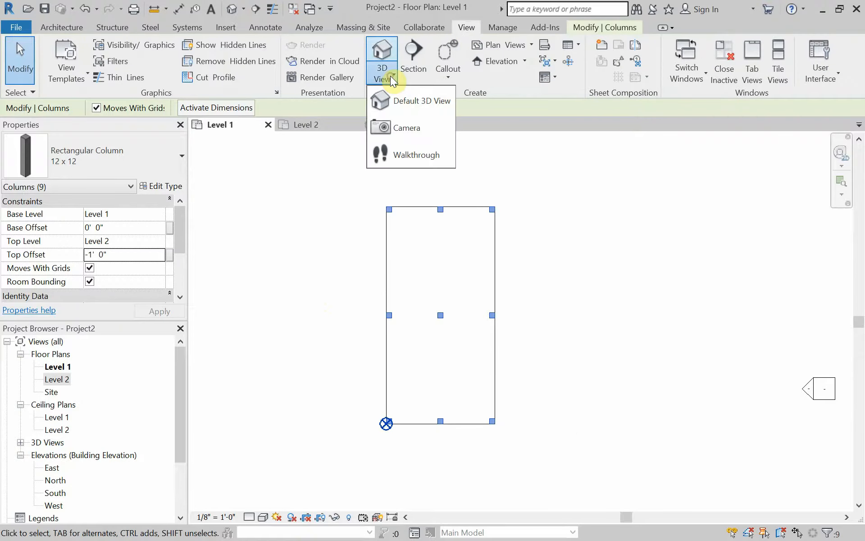
pyautogui.click(399, 131)
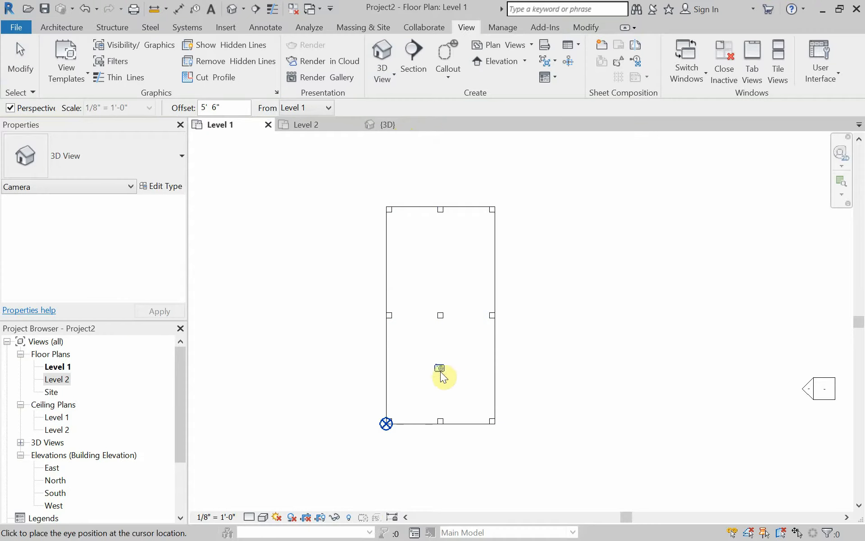
pyautogui.click(463, 311)
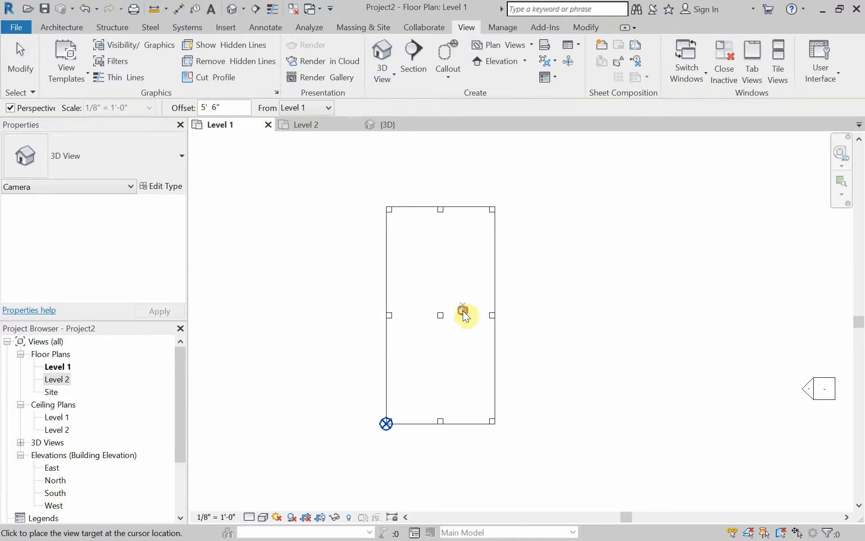
pyautogui.click(429, 184)
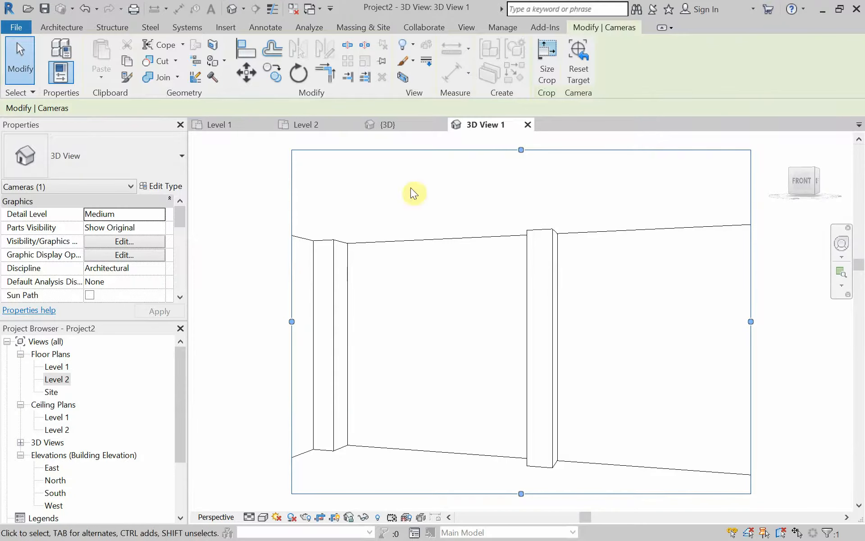
# Close the Level 2 plan and the default 3D view, keeping Level 1 and the camera view open.
pyautogui.click(316, 126)
pyautogui.click(354, 125)
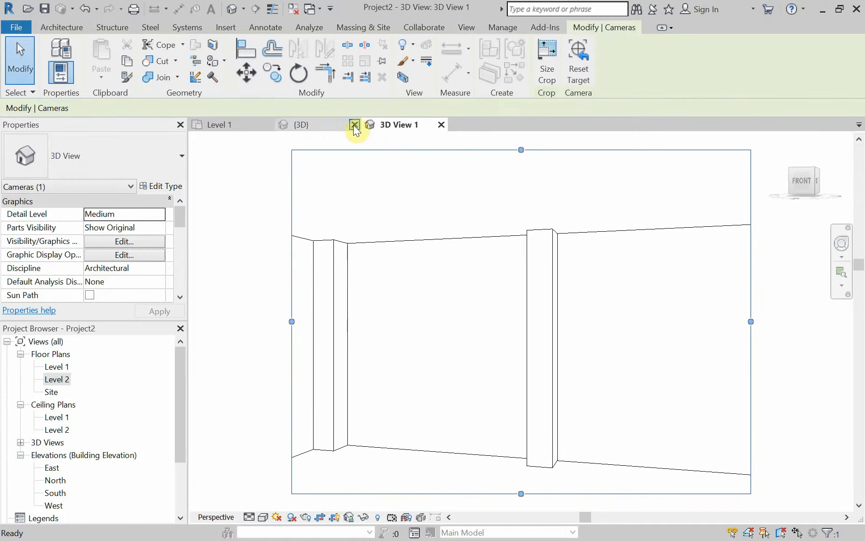
pyautogui.click(327, 130)
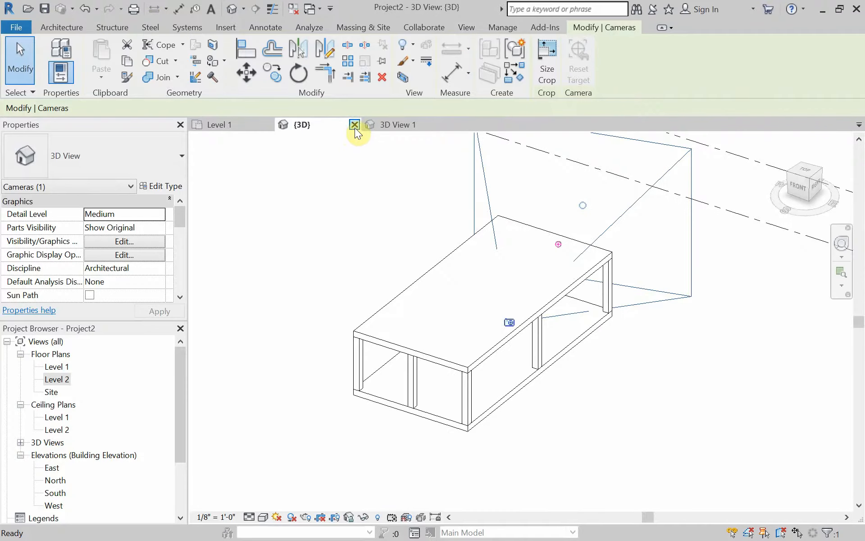
pyautogui.click(355, 126)
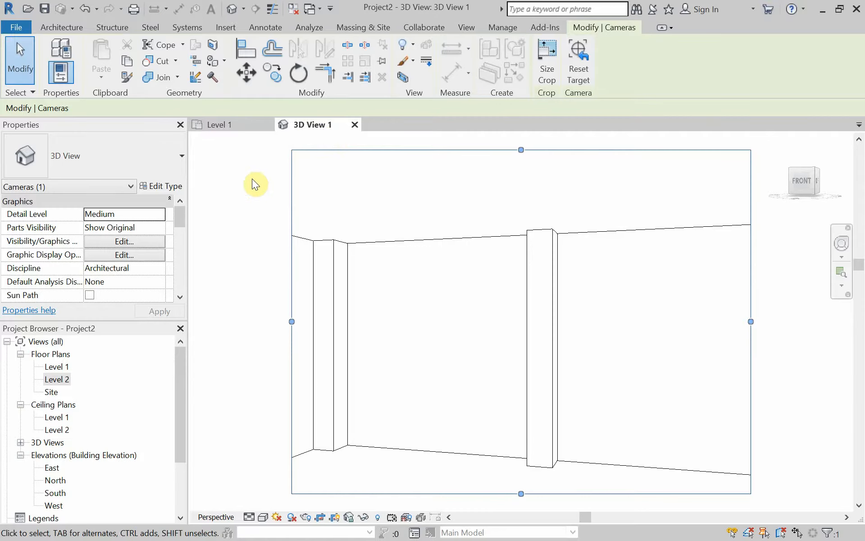
# Tile the camera view and the Level 1 plan side by side, framing the whole crop region and floor outline.
pyautogui.press('w')
pyautogui.press('t')
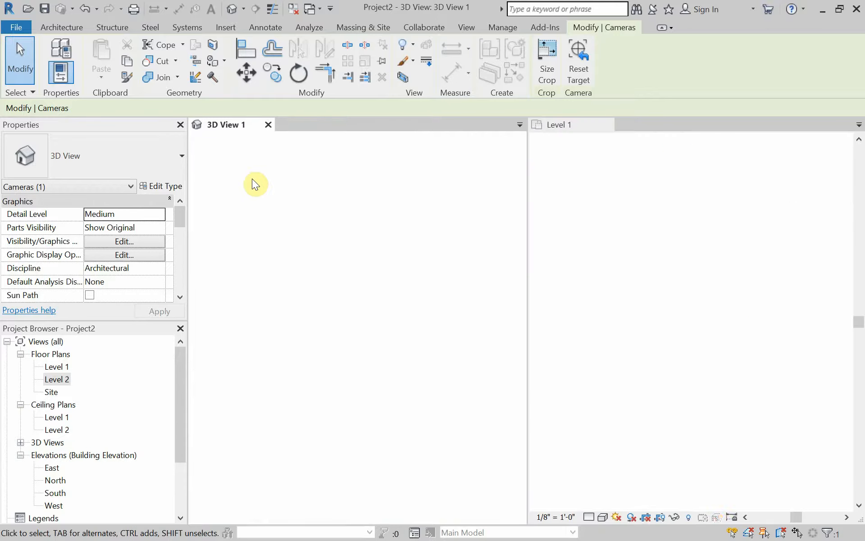
pyautogui.moveTo(397, 285)
pyautogui.mouseDown(button='middle')
pyautogui.moveTo(402, 290)
pyautogui.moveTo(396, 284)
pyautogui.mouseUp(button='middle')
pyautogui.scroll(-6, 306, 261)
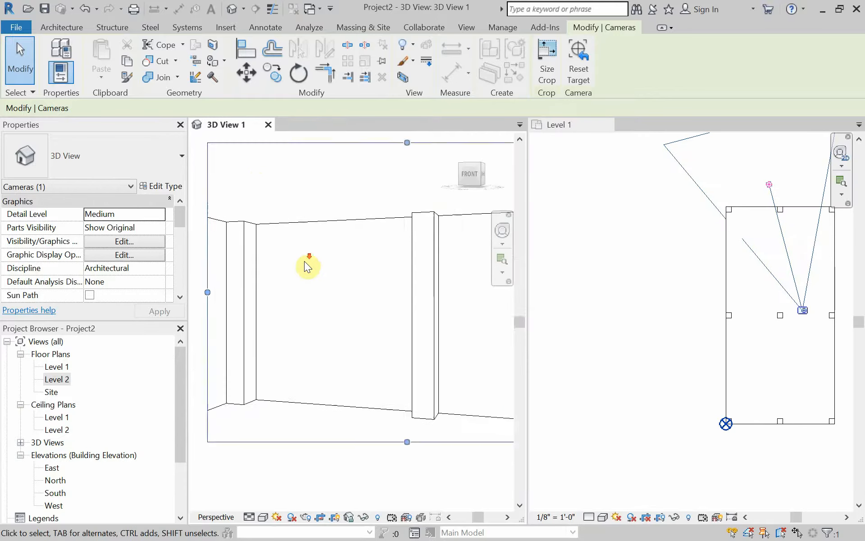
pyautogui.moveTo(305, 266); pyautogui.dragTo(329, 293, button='middle')
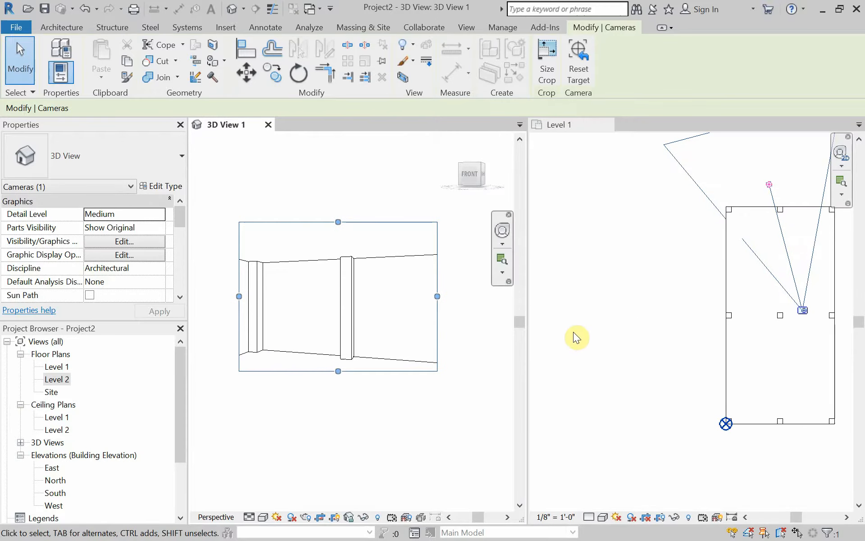
pyautogui.click(622, 356)
pyautogui.moveTo(618, 369); pyautogui.dragTo(588, 369, button='middle')
pyautogui.scroll(-1, 591, 376)
pyautogui.click(591, 354)
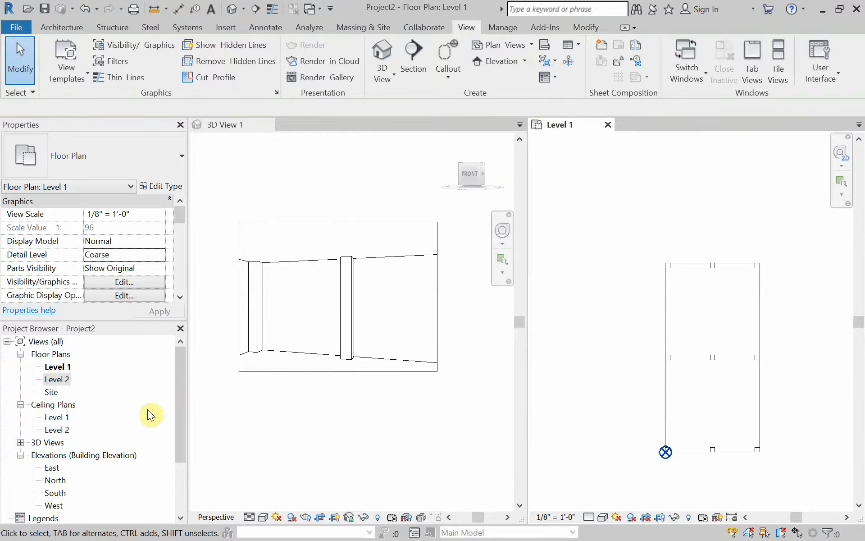
# Rename the perspective view 3D View 1 as Camera 01.
pyautogui.click(20, 442)
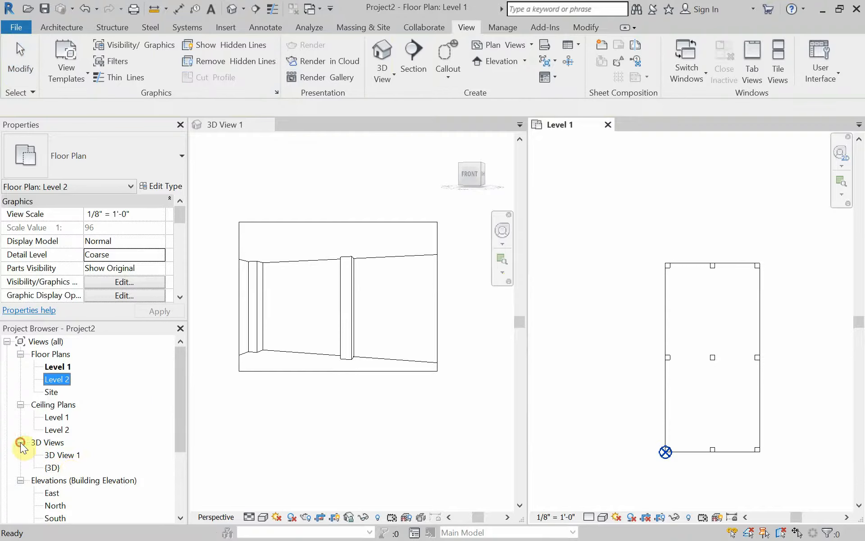
pyautogui.click(71, 459)
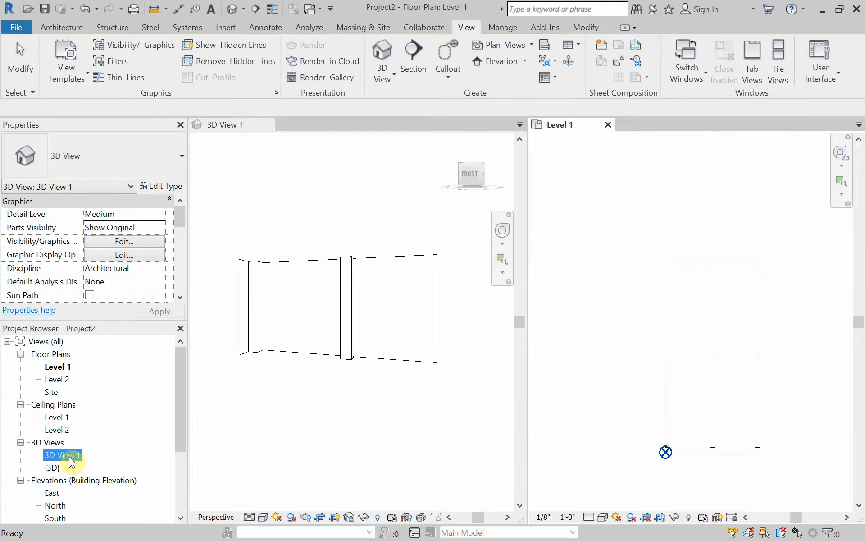
pyautogui.rightClick(70, 459)
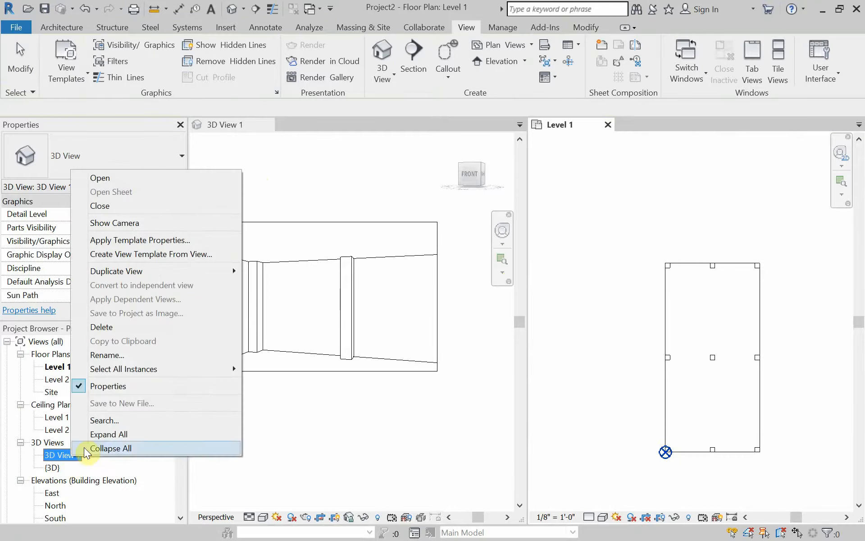
pyautogui.click(112, 356)
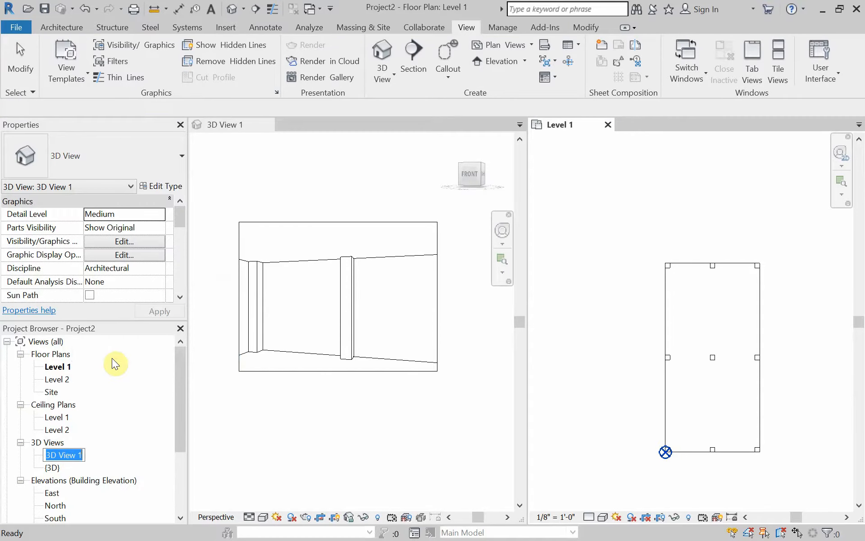
pyautogui.write('Camer')
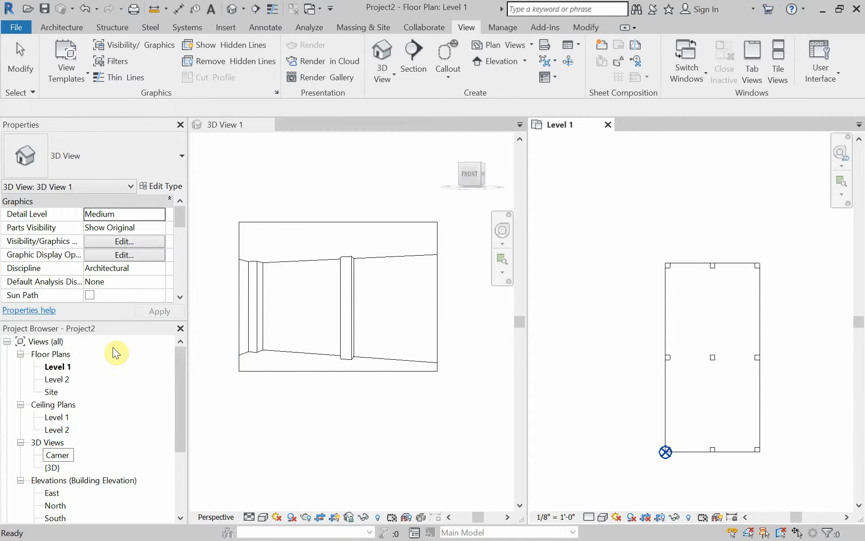
pyautogui.write('a 01')
pyautogui.click(96, 451)
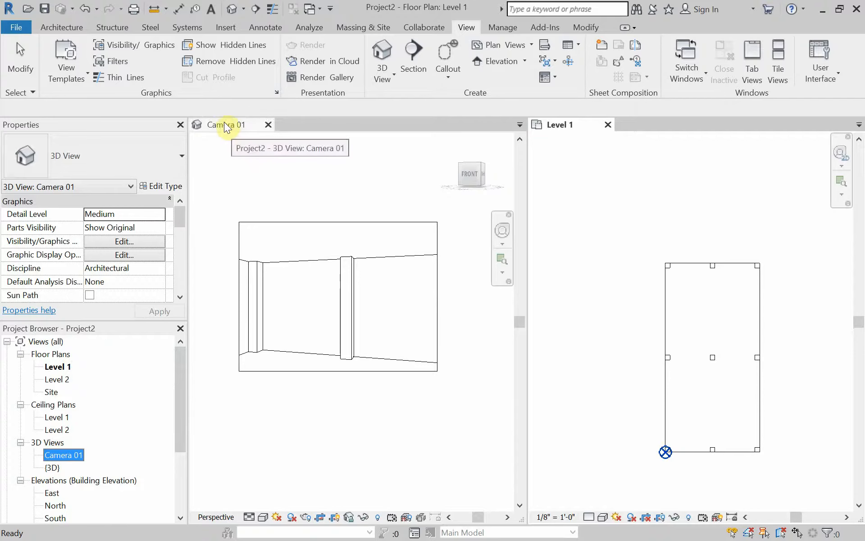
# Show Camera 01 in the Level 1 plan and move its eye point near the floor's right edge, below the middle column row.
pyautogui.rightClick(78, 460)
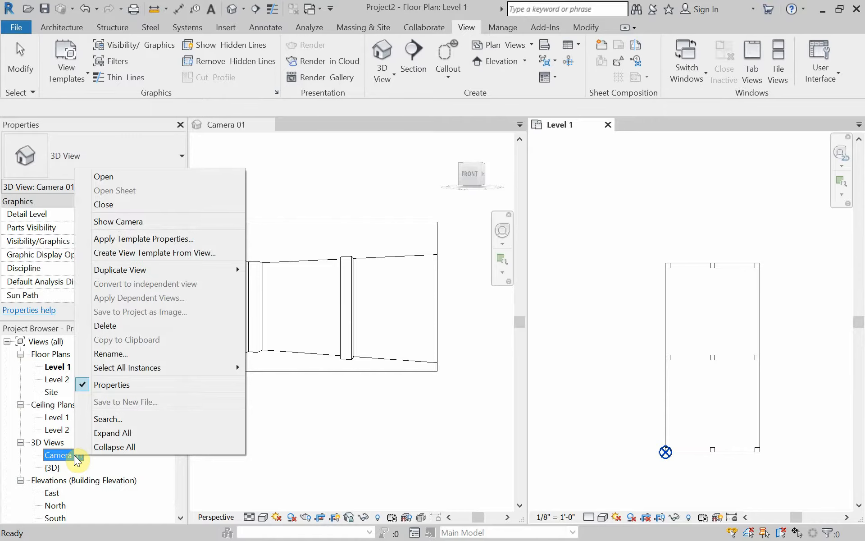
pyautogui.click(119, 221)
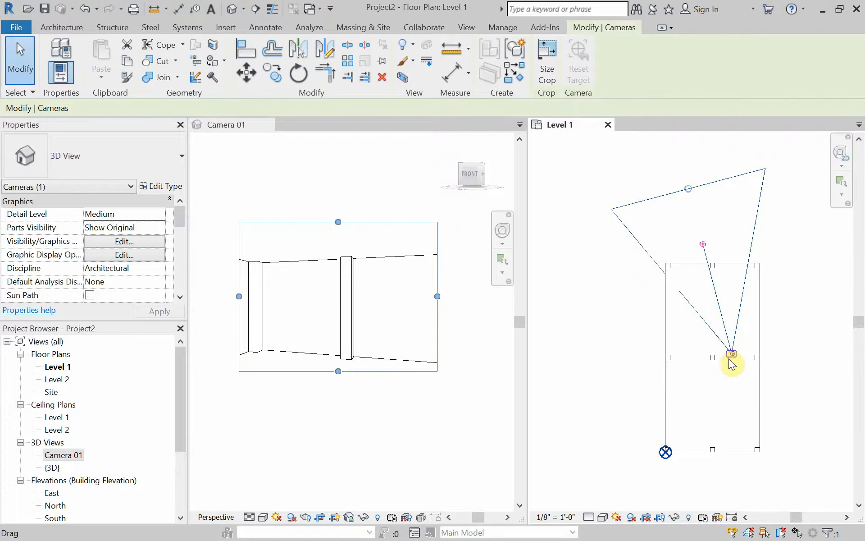
pyautogui.moveTo(730, 359); pyautogui.dragTo(749, 389)
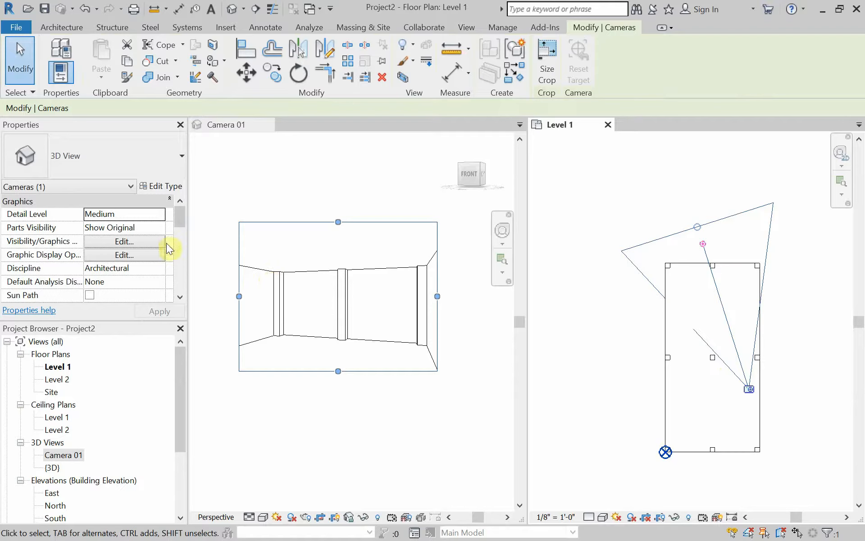
# Make the camera's properties area taller and bring its Extents settings into view.
pyautogui.moveTo(179, 217); pyautogui.dragTo(183, 234)
pyautogui.moveTo(125, 320); pyautogui.dragTo(126, 372)
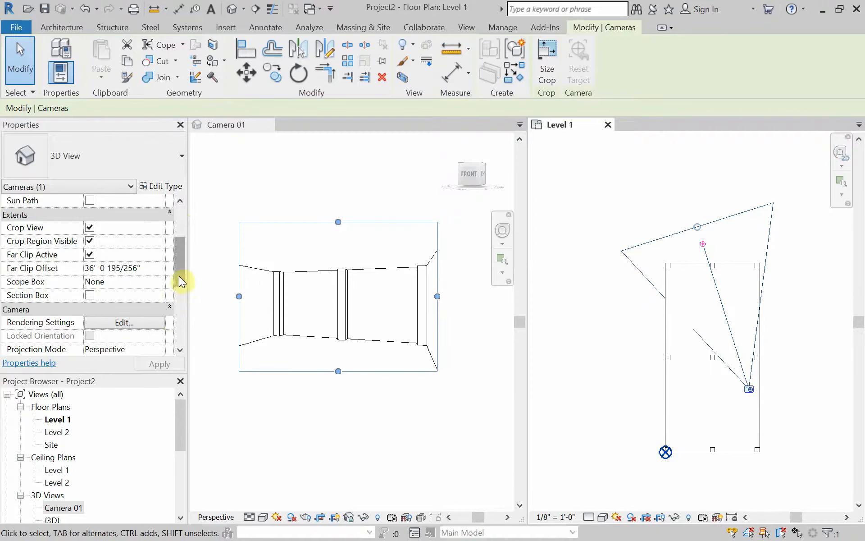
pyautogui.moveTo(181, 271)
pyautogui.mouseDown()
pyautogui.moveTo(194, 217)
pyautogui.moveTo(190, 255)
pyautogui.mouseUp()
# Toggle far clipping, leave it active, and apply a far clip offset of 5' to the camera.
pyautogui.click(90, 255)
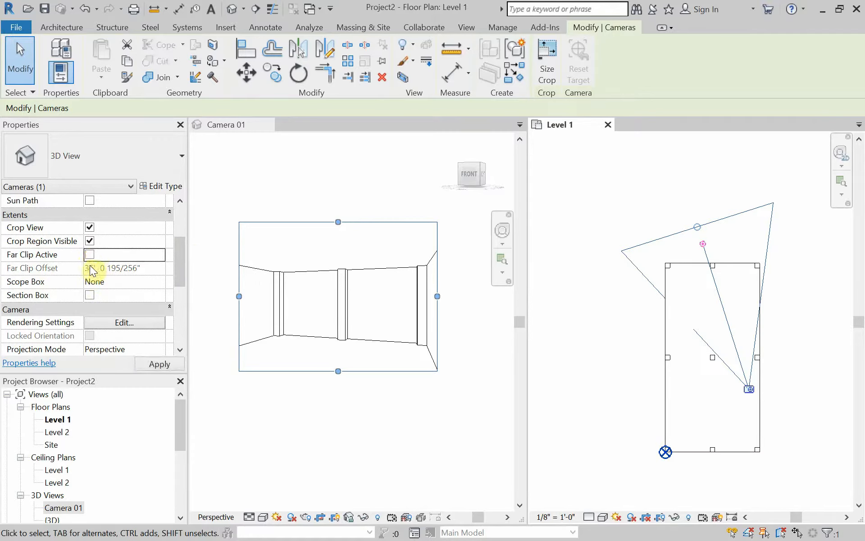
pyautogui.click(89, 254)
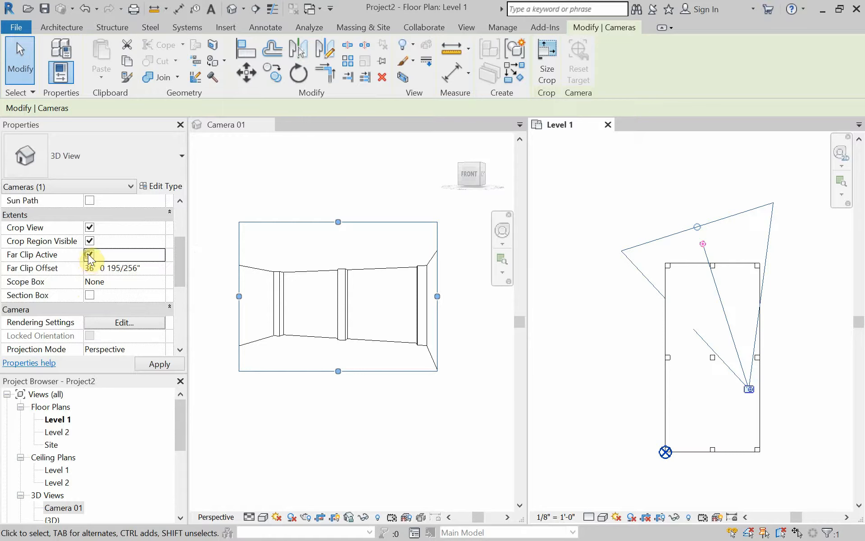
pyautogui.click(89, 254)
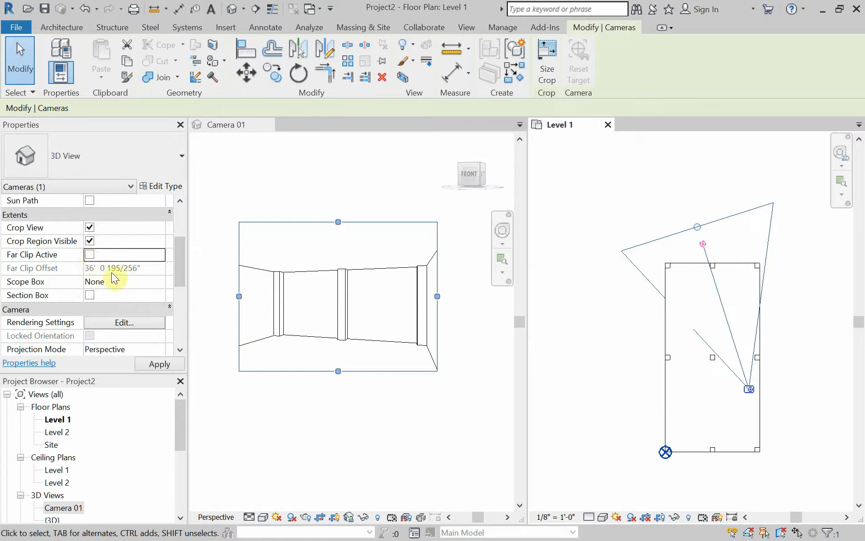
pyautogui.click(90, 255)
pyautogui.click(139, 268)
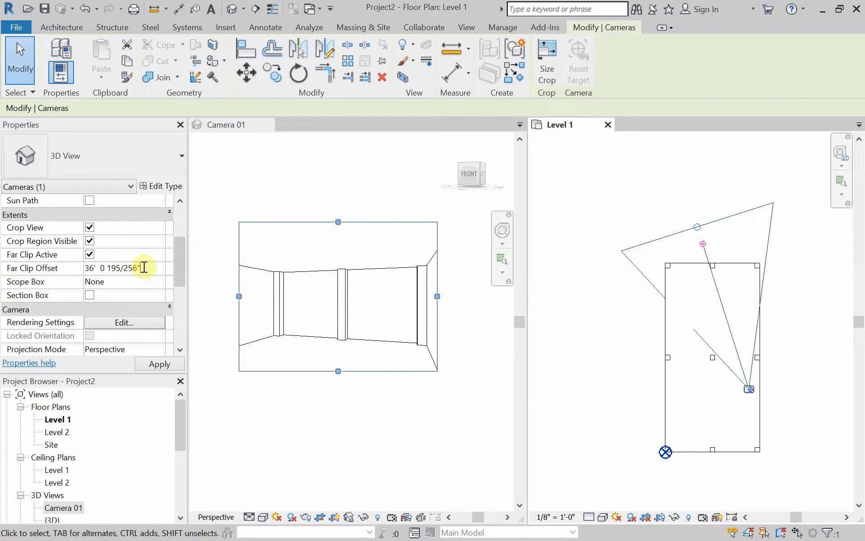
pyautogui.moveTo(140, 268); pyautogui.dragTo(74, 268)
pyautogui.write('5')
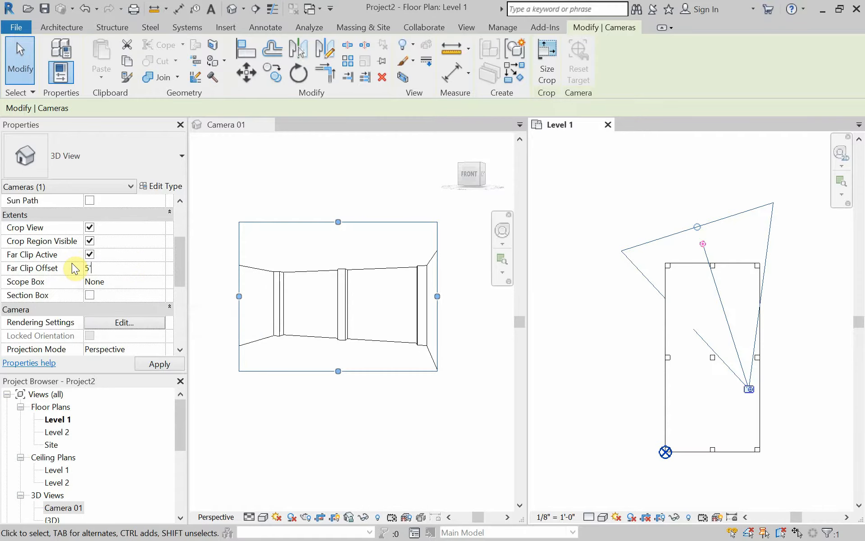
pyautogui.press('Return')
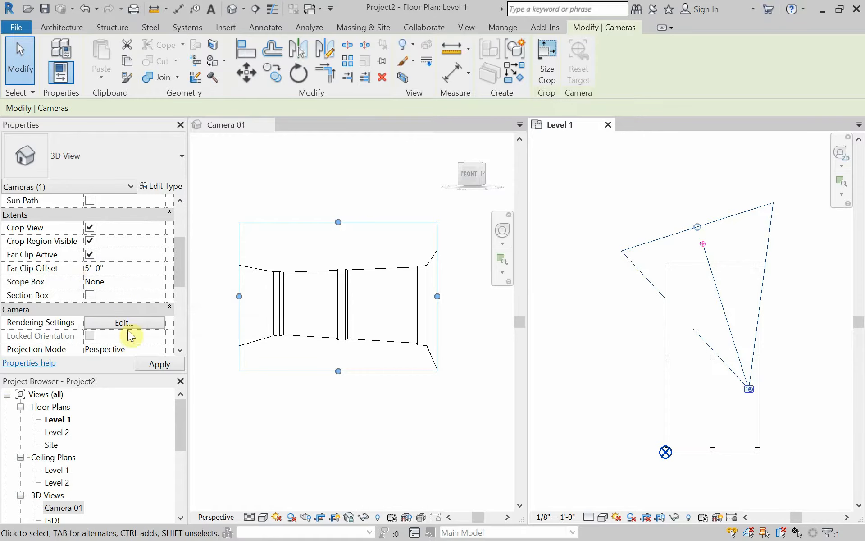
pyautogui.click(151, 365)
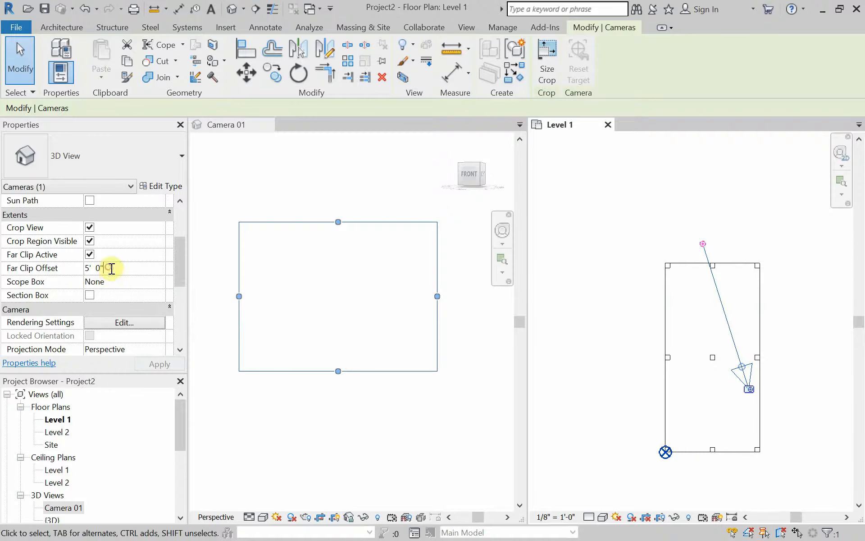
# Try far clip offsets of 10' and 20' on the camera, applying each one.
pyautogui.moveTo(110, 268); pyautogui.dragTo(81, 271)
pyautogui.write('10')
pyautogui.click(154, 364)
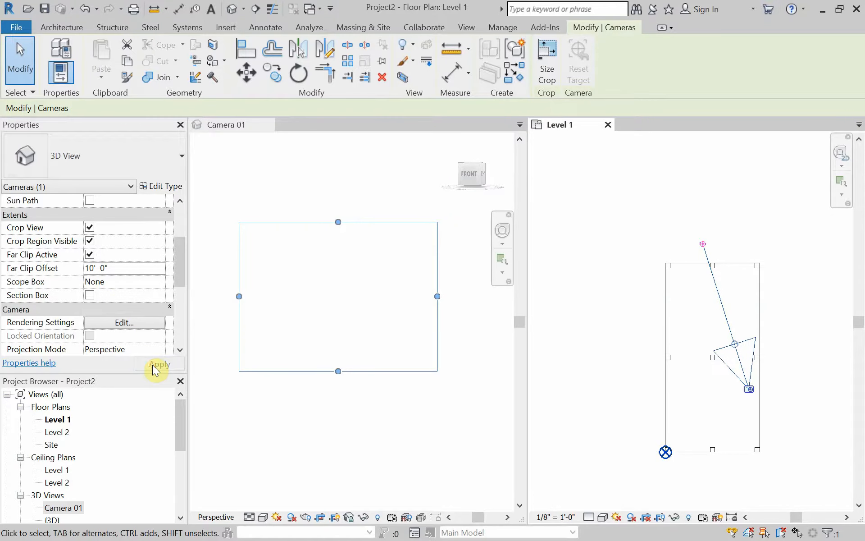
pyautogui.moveTo(111, 270); pyautogui.dragTo(85, 270)
pyautogui.write("20'")
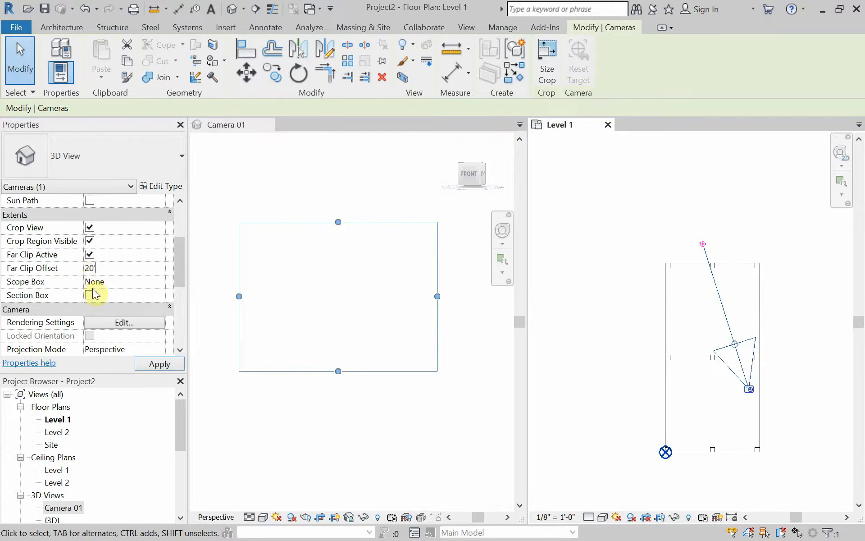
pyautogui.click(160, 364)
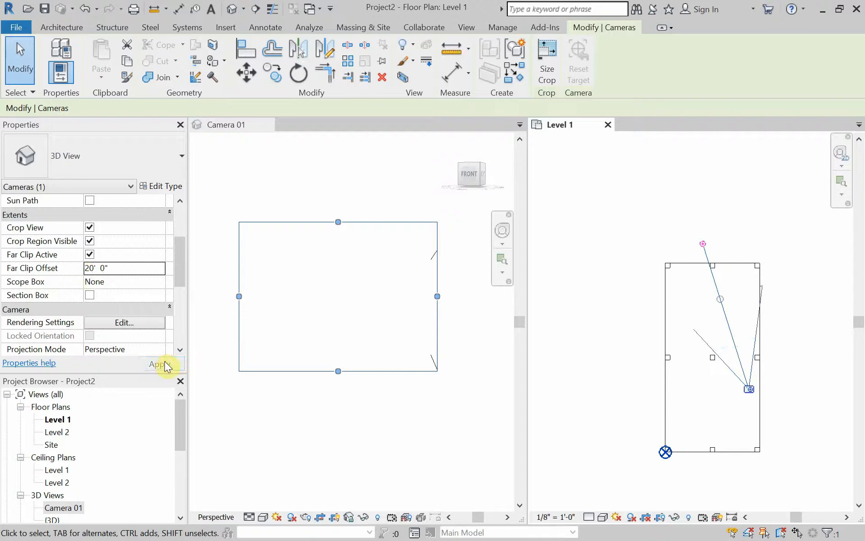
# Apply a far clip offset of 30' to the camera and turn its far clipping off.
pyautogui.click(118, 269)
pyautogui.write("30'")
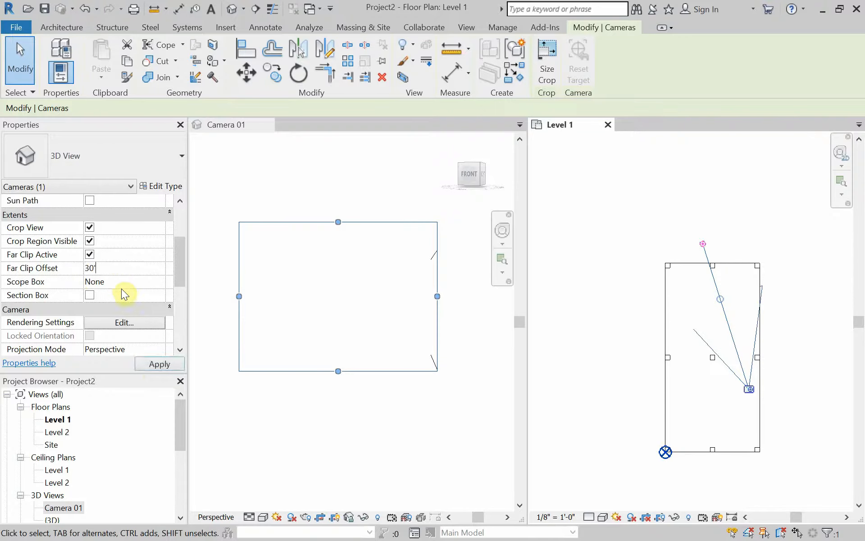
pyautogui.click(152, 364)
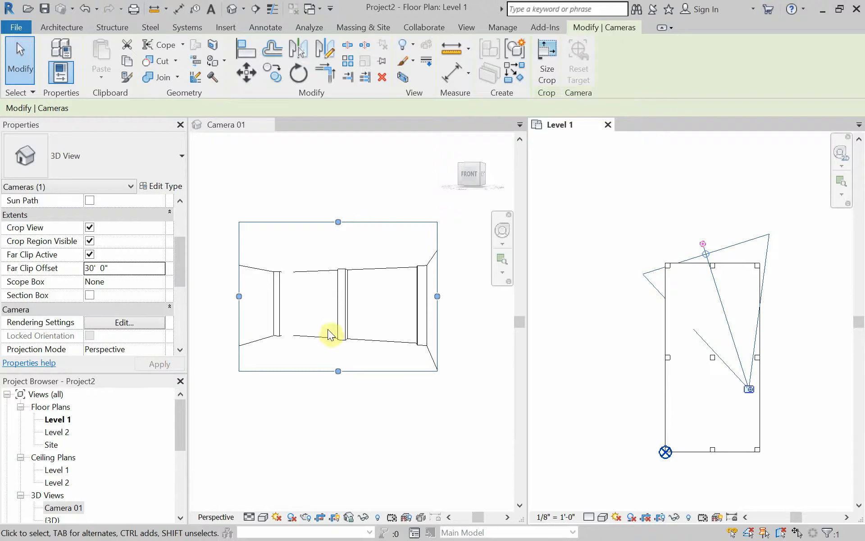
pyautogui.click(91, 256)
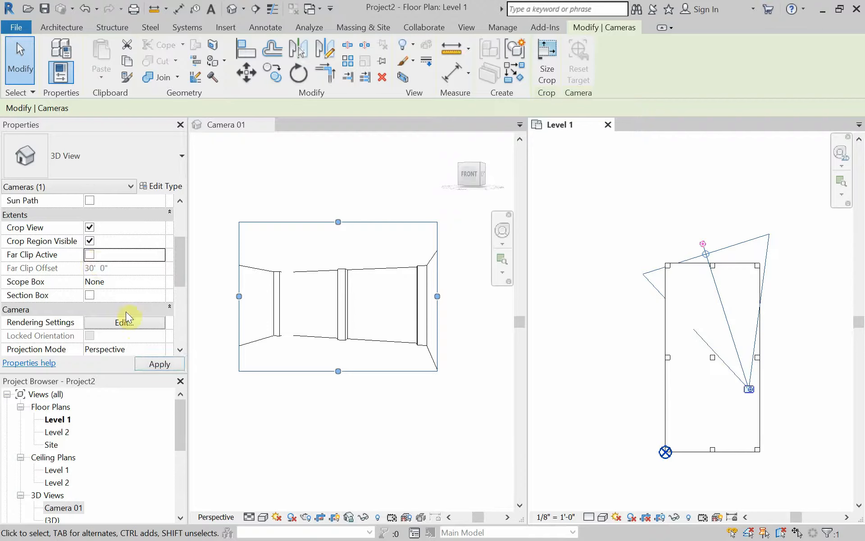
pyautogui.click(149, 358)
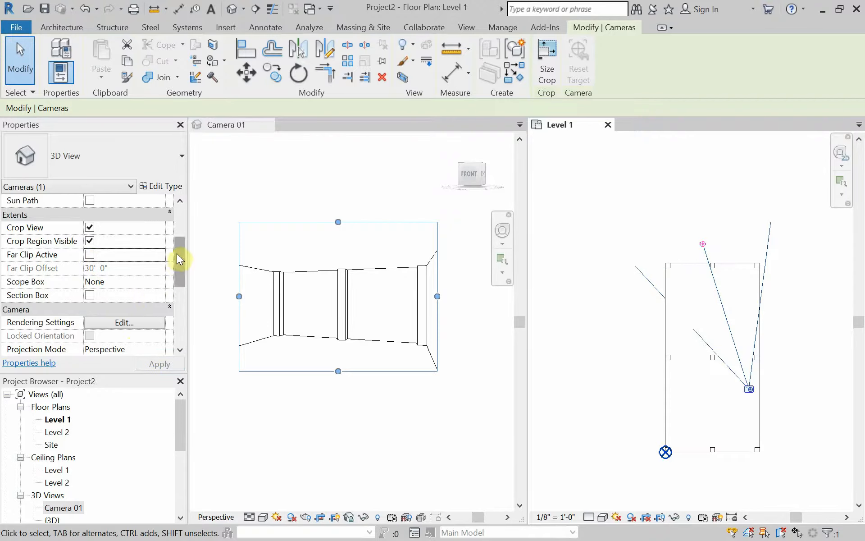
# Set the camera's eye elevation and target elevation both to 4' 6" and apply them.
pyautogui.moveTo(177, 255); pyautogui.dragTo(178, 282)
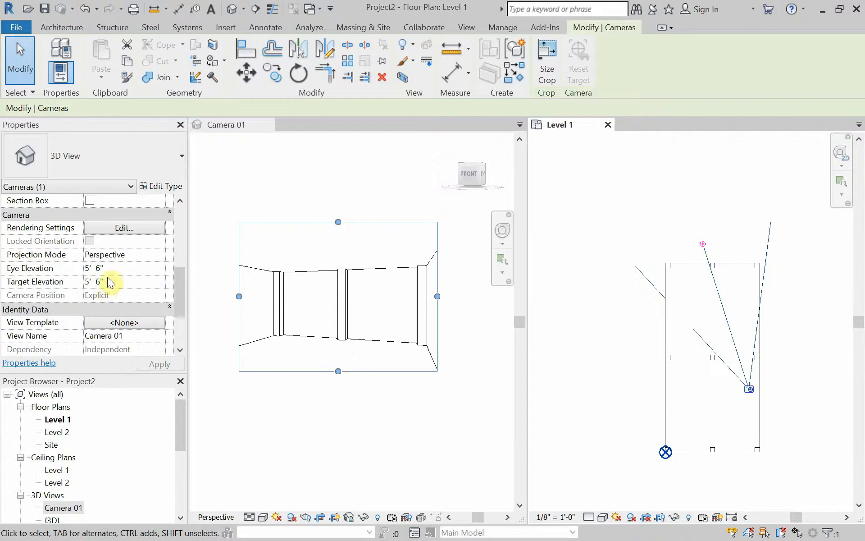
pyautogui.click(114, 268)
pyautogui.write('4 6')
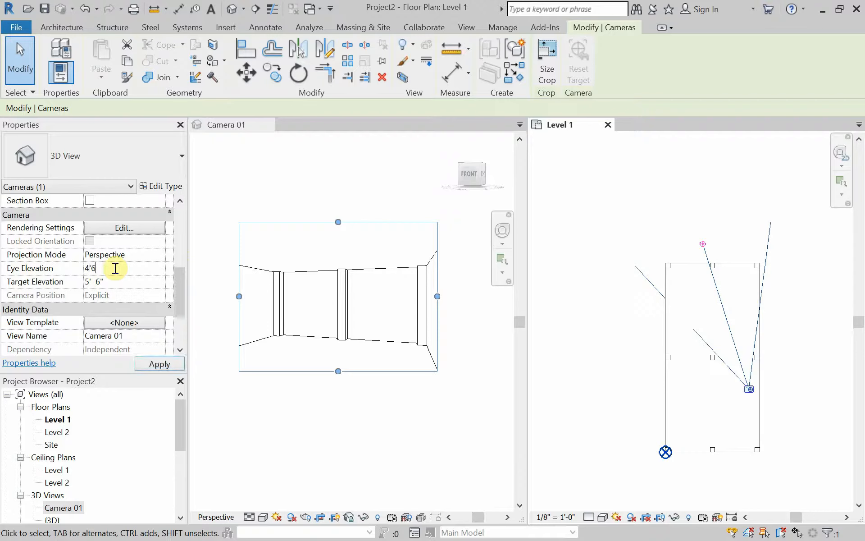
pyautogui.click(125, 282)
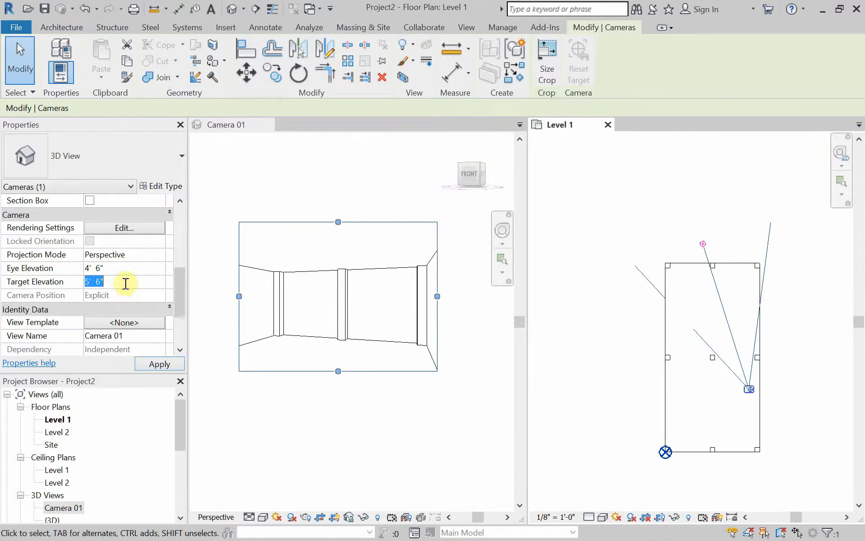
pyautogui.write('4\'6"')
pyautogui.press('Return')
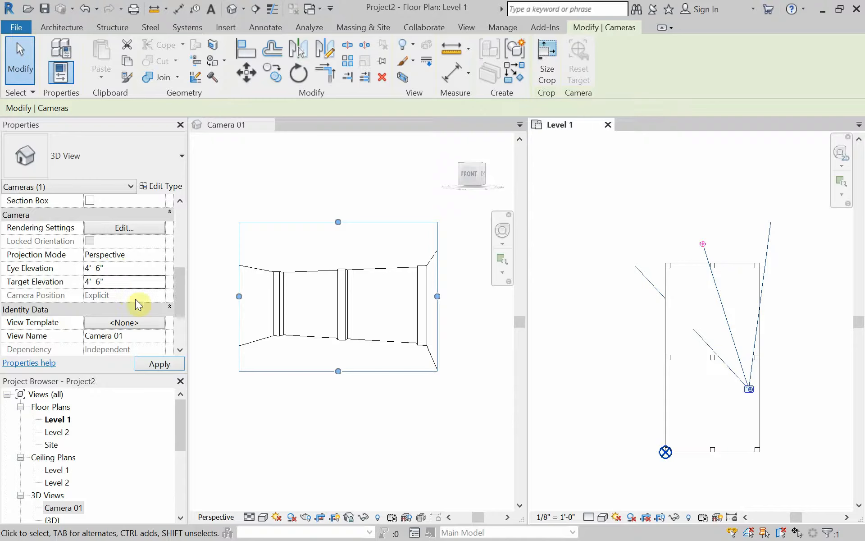
pyautogui.click(150, 363)
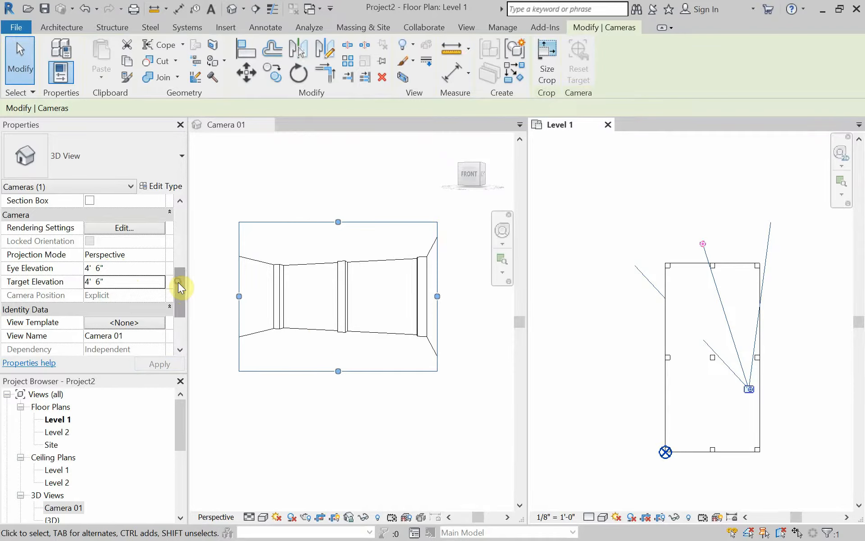
# Activate the Camera 01 view and enlarge the whole crop region within its window.
pyautogui.moveTo(178, 282); pyautogui.dragTo(182, 230)
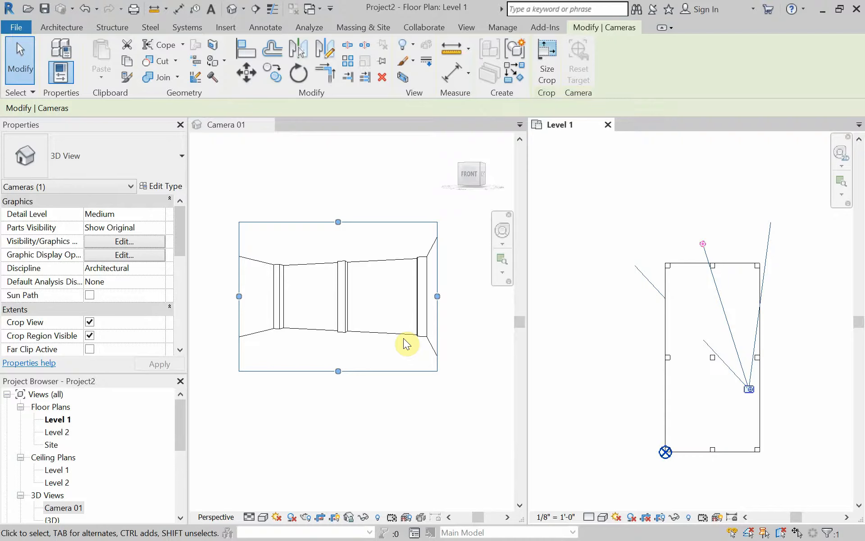
pyautogui.click(388, 397)
pyautogui.moveTo(399, 426); pyautogui.dragTo(380, 446, button='middle')
pyautogui.scroll(2, 406, 430)
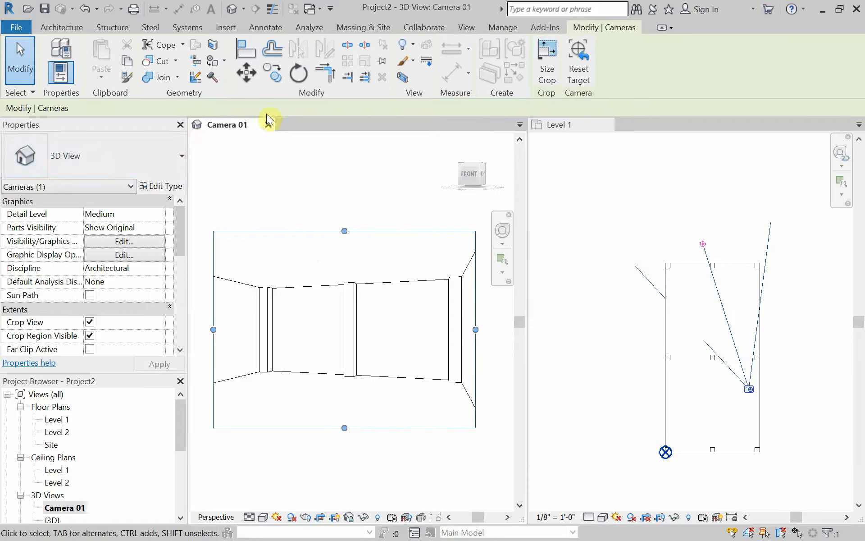
# Check the availability of the Render command in Camera 01 and in the Level 1 plan, and return to Camera 01.
pyautogui.click(466, 28)
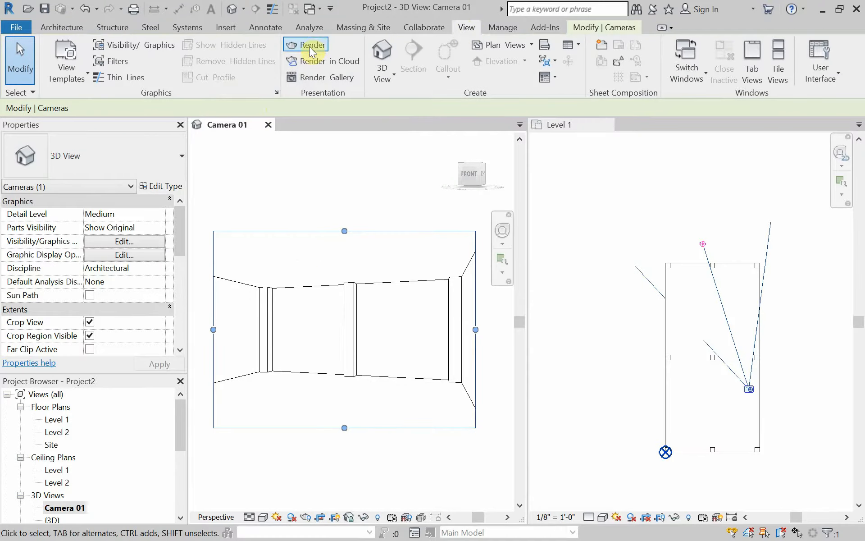
pyautogui.click(561, 123)
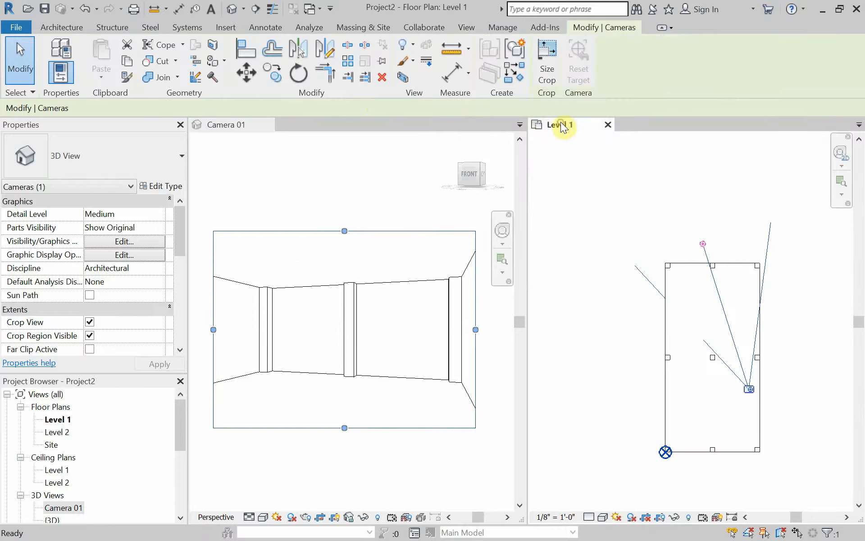
pyautogui.click(462, 27)
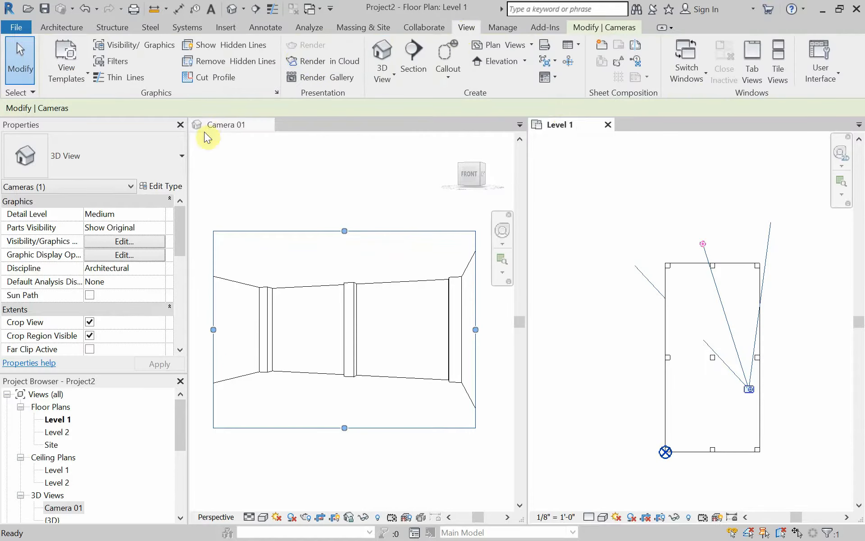
pyautogui.click(221, 124)
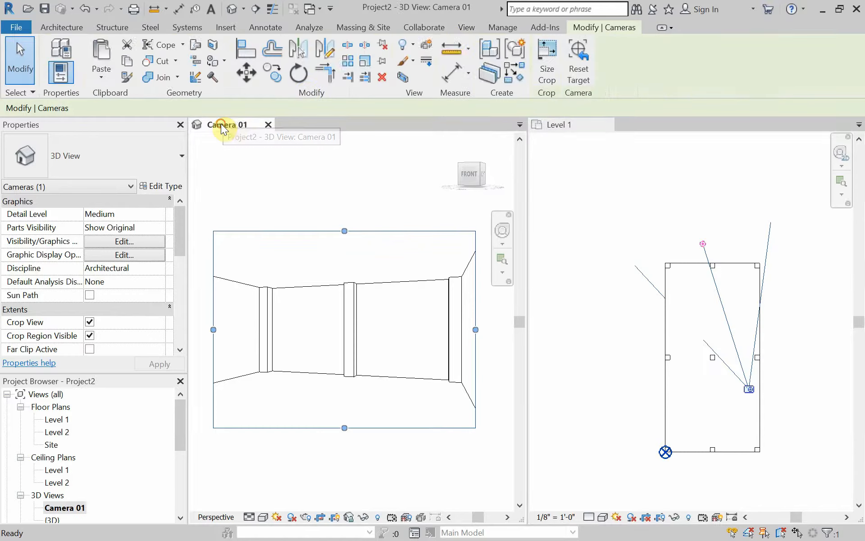
# Render the Camera 01 view at Draft quality with the Exterior: Sun only scheme and a Sky: Few Clouds background.
pyautogui.click(468, 28)
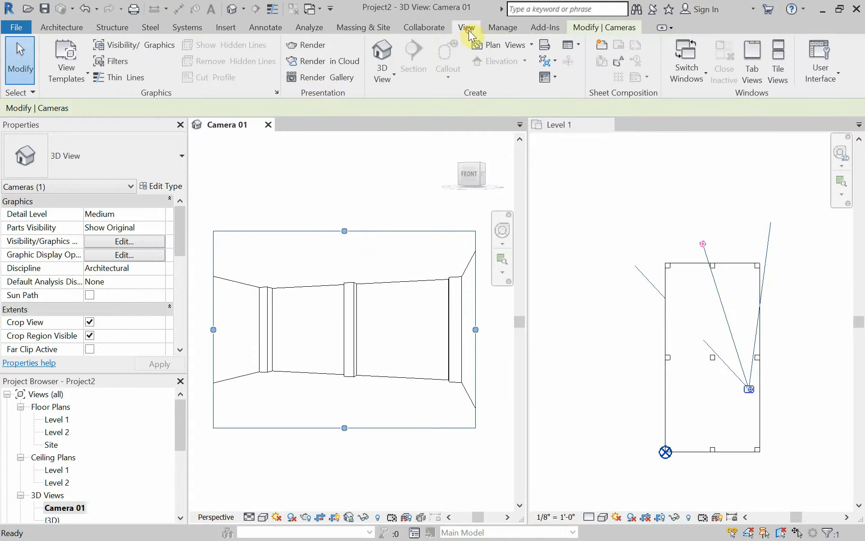
pyautogui.click(312, 47)
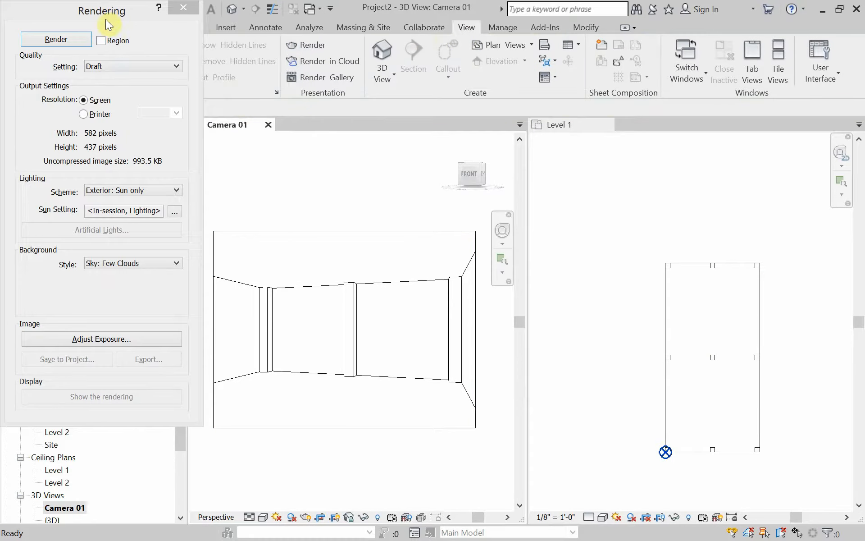
pyautogui.moveTo(107, 23); pyautogui.dragTo(112, 50)
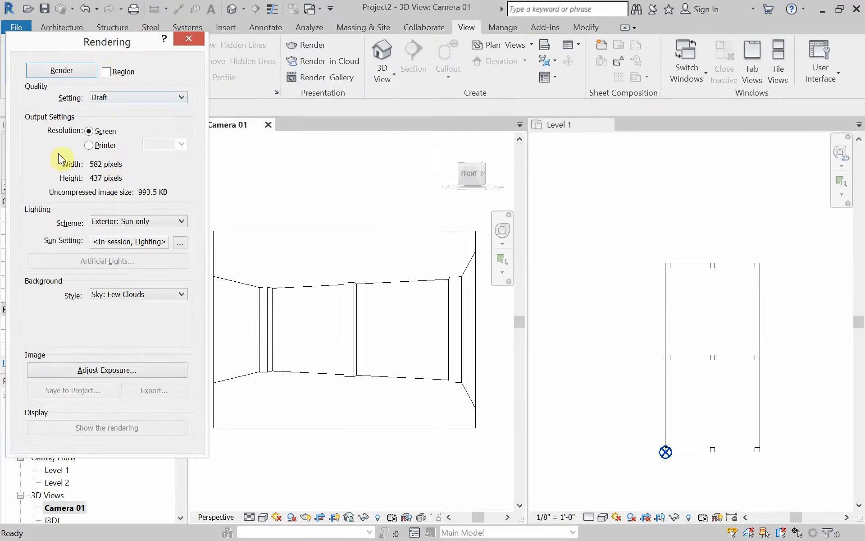
pyautogui.click(69, 71)
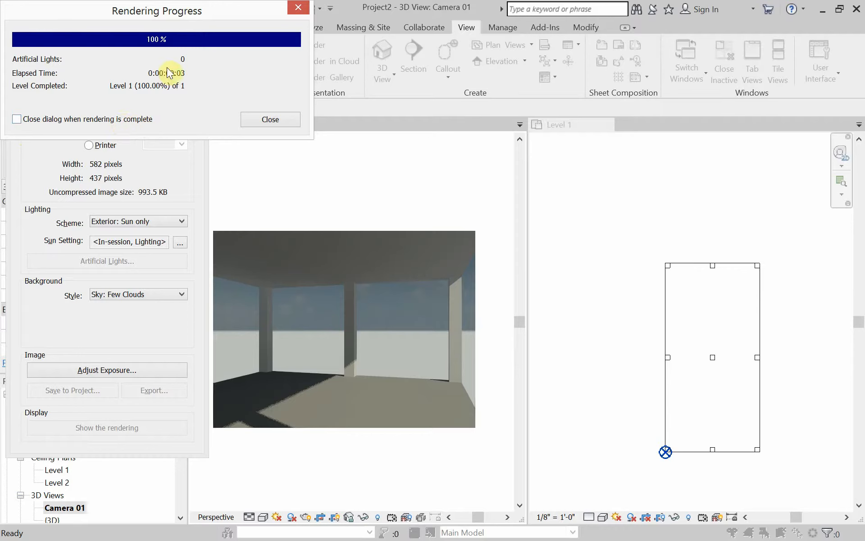
pyautogui.click(253, 119)
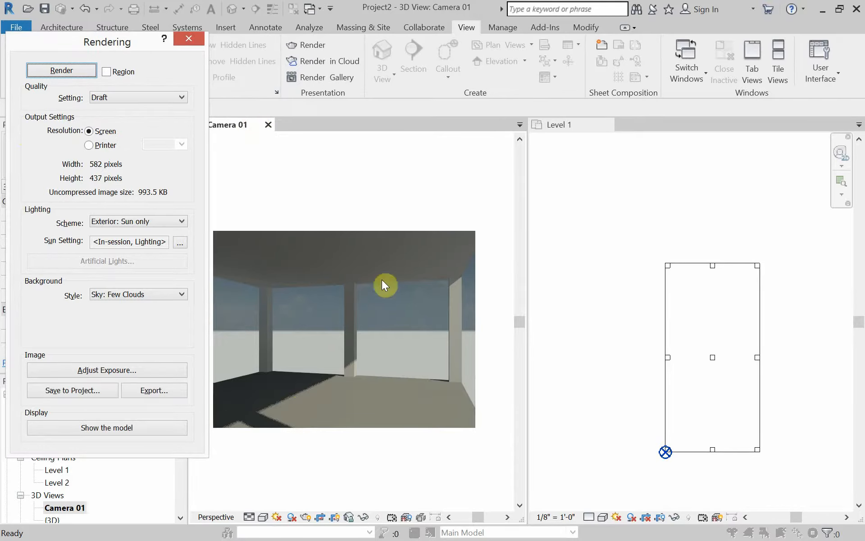
# Set the rendering background style to Sky: No Clouds and render Camera 01 again.
pyautogui.click(182, 294)
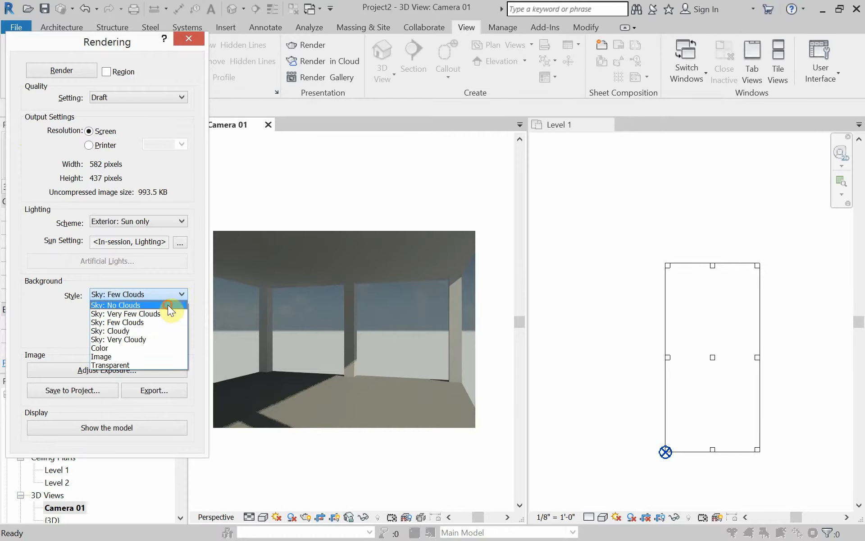
pyautogui.click(169, 305)
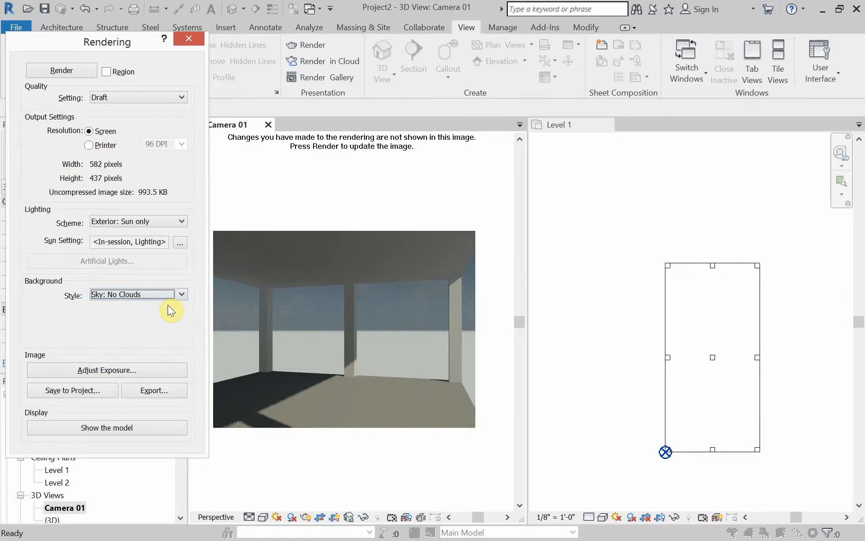
pyautogui.click(73, 70)
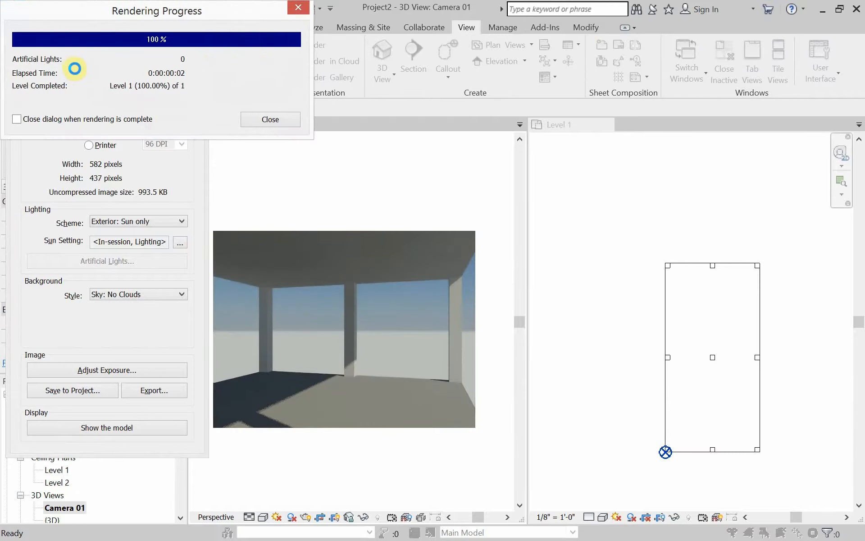
pyautogui.click(255, 121)
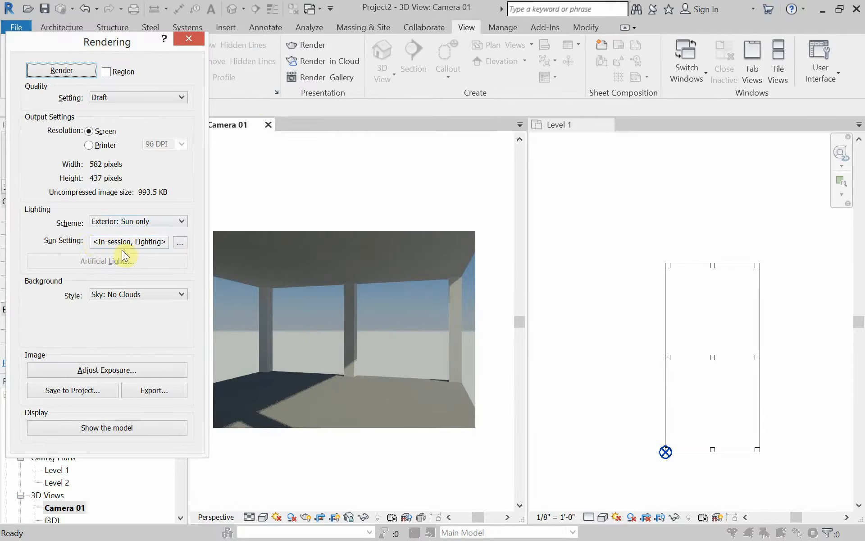
# Set the sun's azimuth to 0° in the in-session lighting settings and render the view again.
pyautogui.click(179, 245)
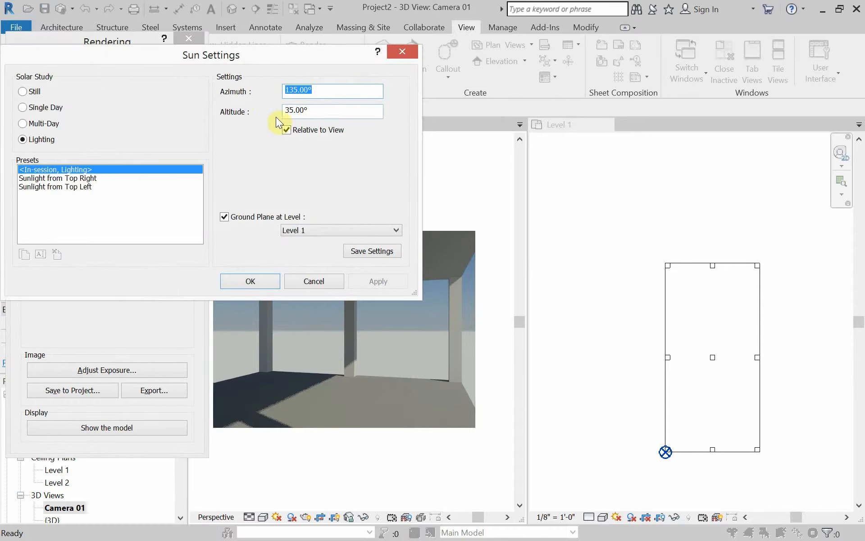
pyautogui.moveTo(249, 55); pyautogui.dragTo(426, 19)
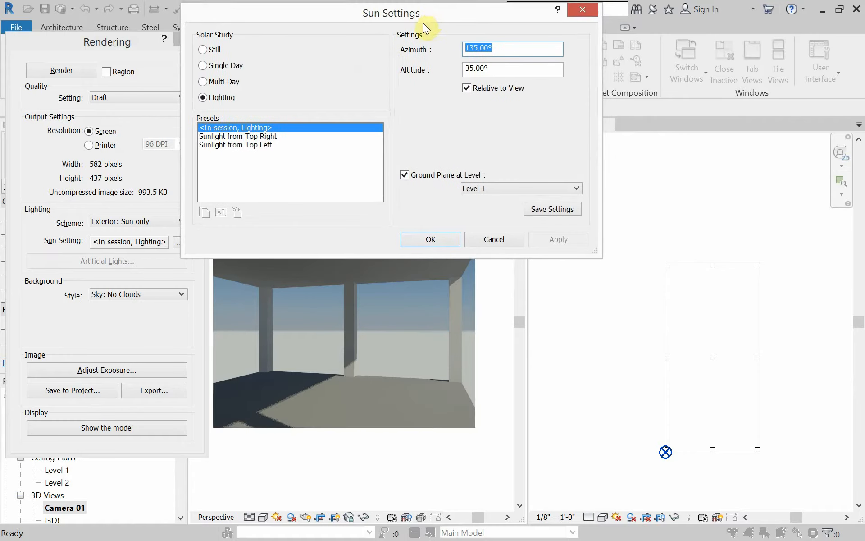
pyautogui.write('0')
pyautogui.click(430, 239)
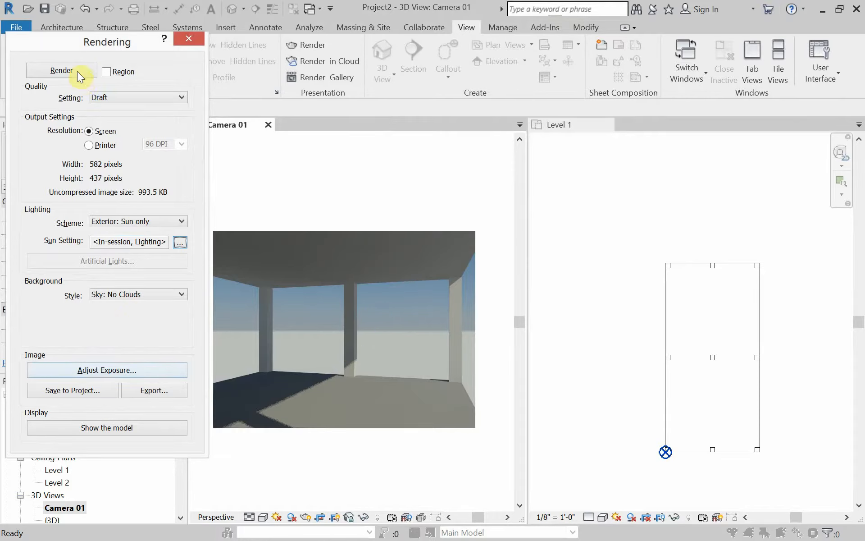
pyautogui.click(61, 71)
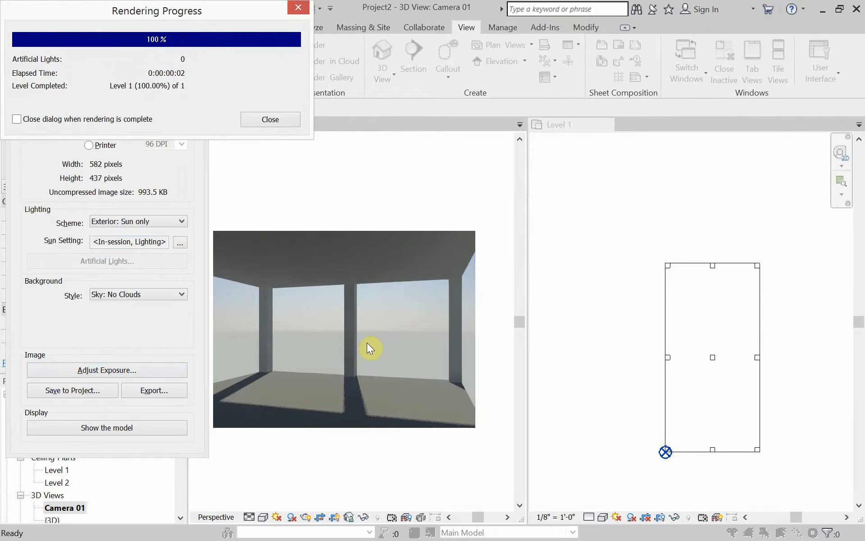
pyautogui.click(152, 119)
pyautogui.click(252, 120)
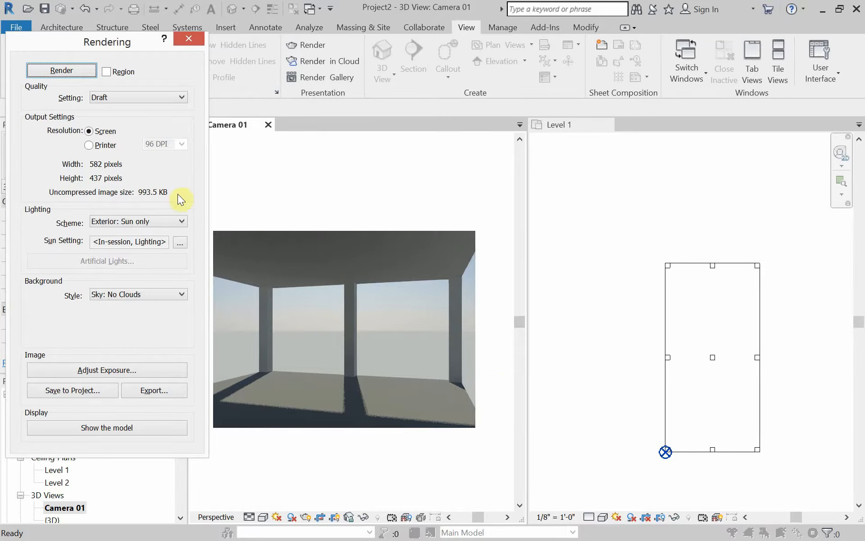
# Set the sun's azimuth to 90° and render the Camera 01 view again.
pyautogui.click(180, 242)
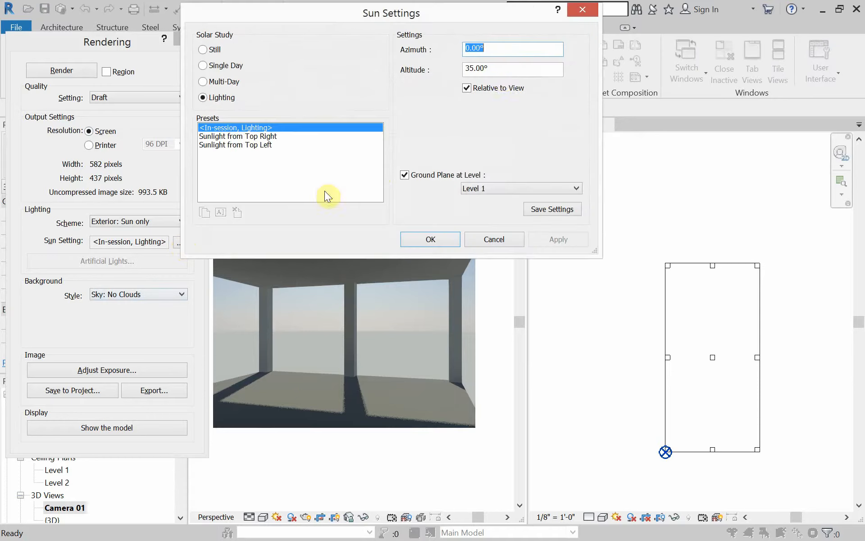
pyautogui.write('90')
pyautogui.click(424, 240)
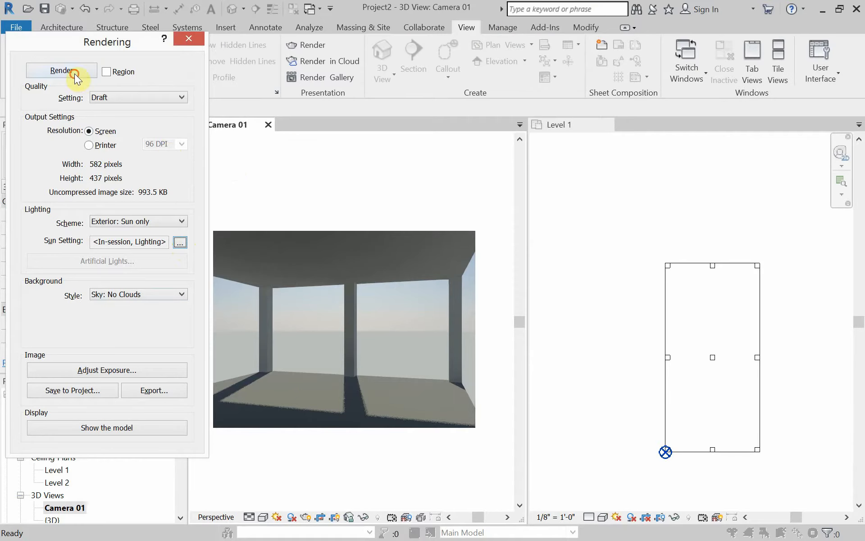
pyautogui.click(74, 72)
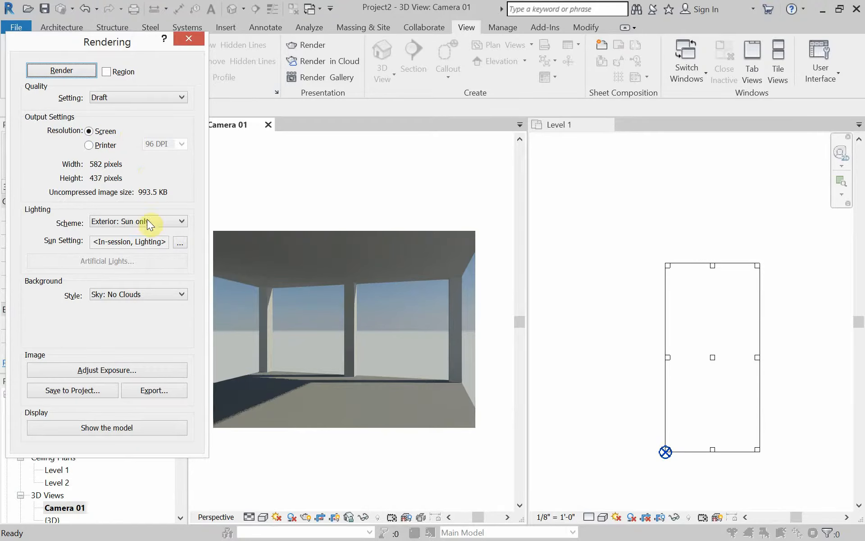
# Set the sun's altitude to 90° and render the Camera 01 view again.
pyautogui.click(181, 243)
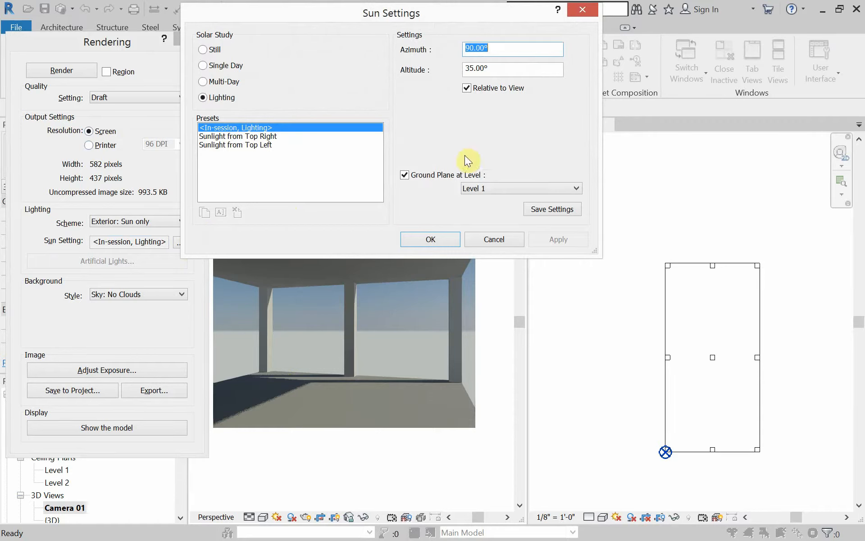
pyautogui.moveTo(496, 70); pyautogui.dragTo(447, 68)
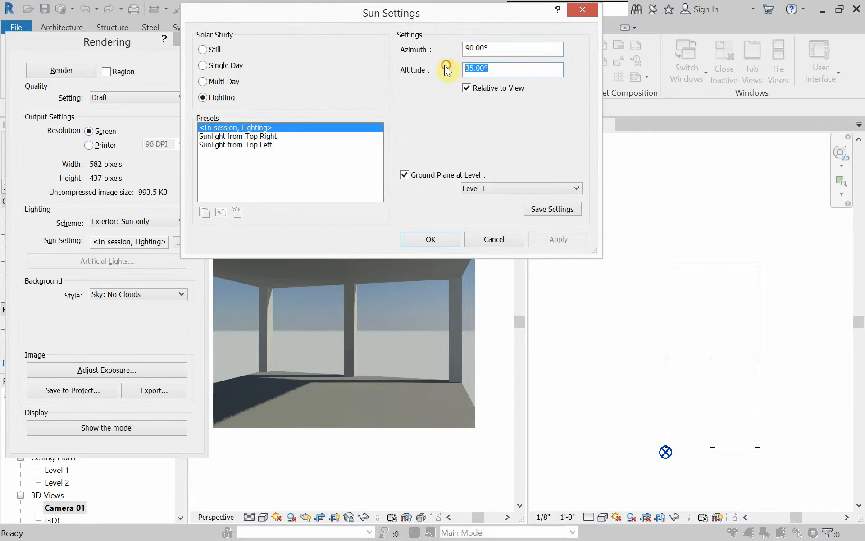
pyautogui.write('90')
pyautogui.click(415, 241)
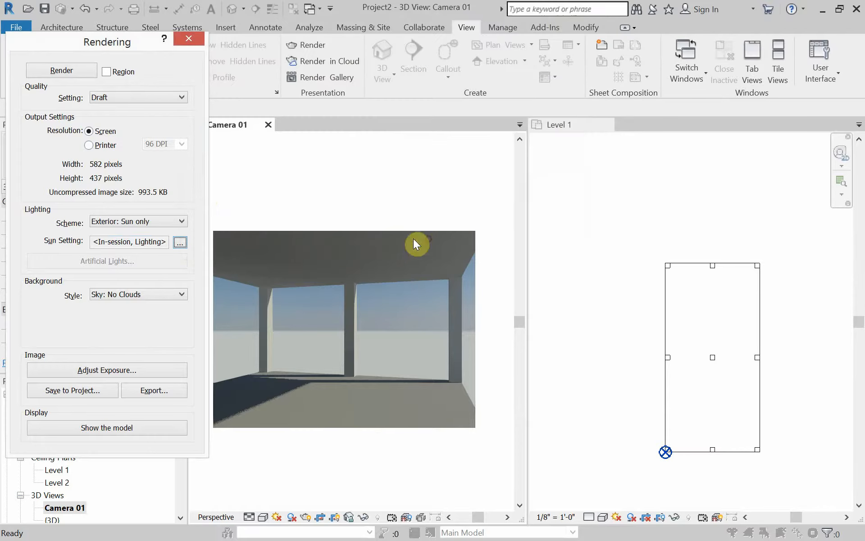
pyautogui.click(61, 71)
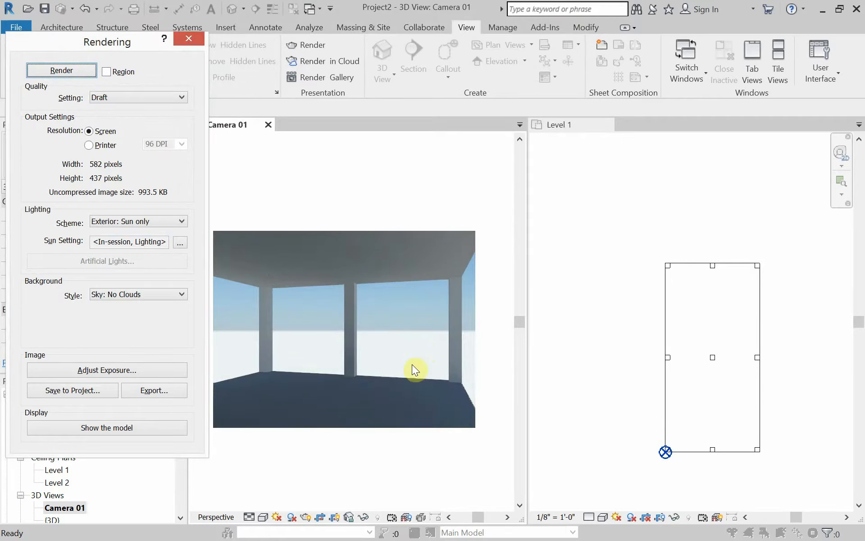
# Set the sun's altitude to 55° and render the Camera 01 view again.
pyautogui.click(180, 243)
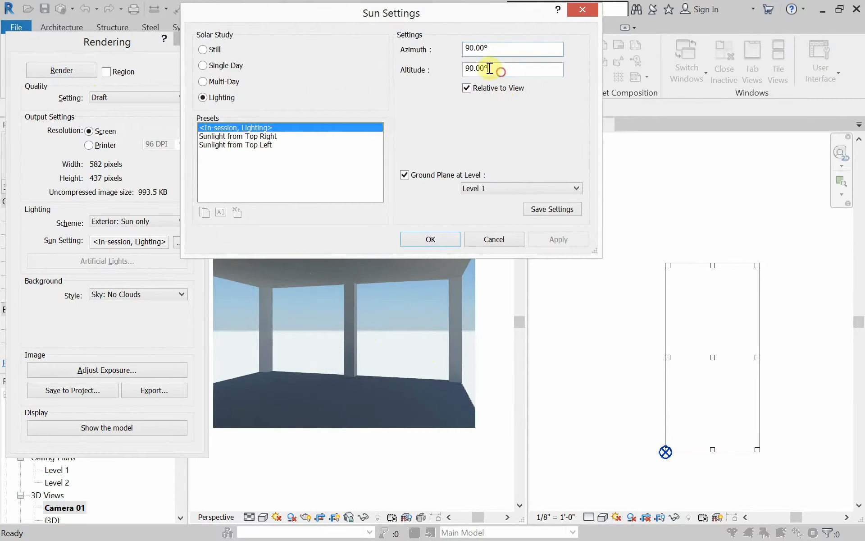
pyautogui.click(497, 69)
pyautogui.write('55')
pyautogui.click(443, 237)
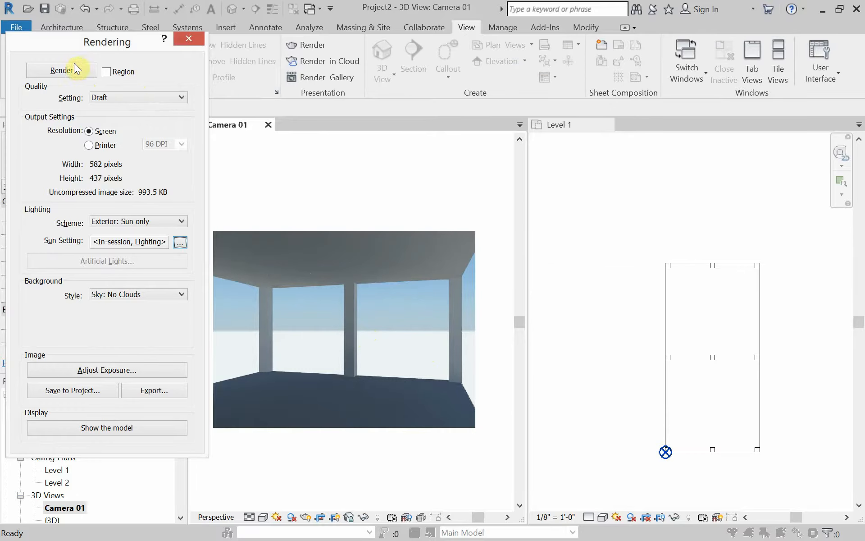
pyautogui.click(68, 70)
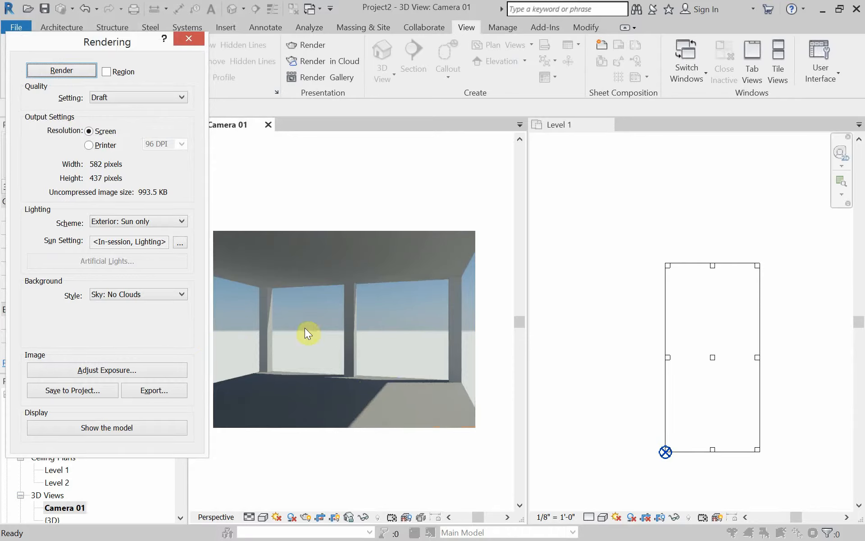
# Set the rendering background to the plain color RGB 128-196-255, render the view, and close the rendering settings.
pyautogui.click(147, 294)
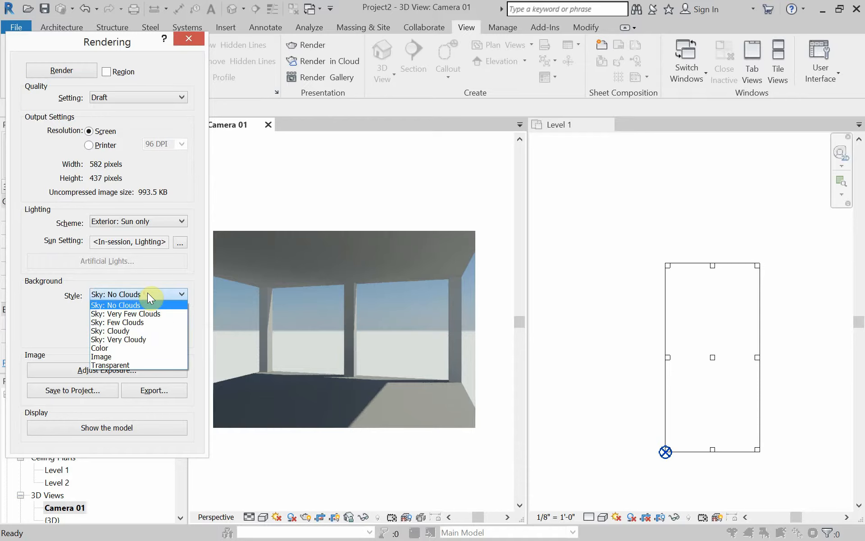
pyautogui.click(126, 347)
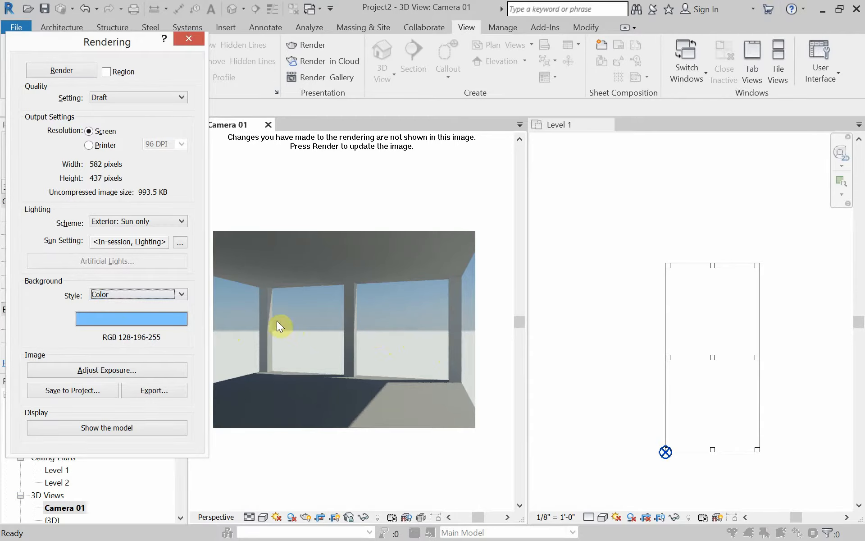
pyautogui.click(65, 68)
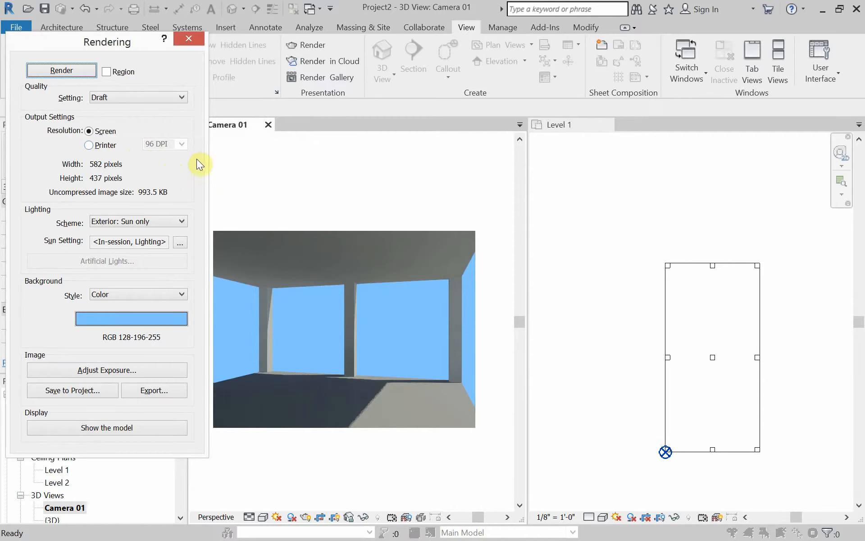
pyautogui.click(193, 43)
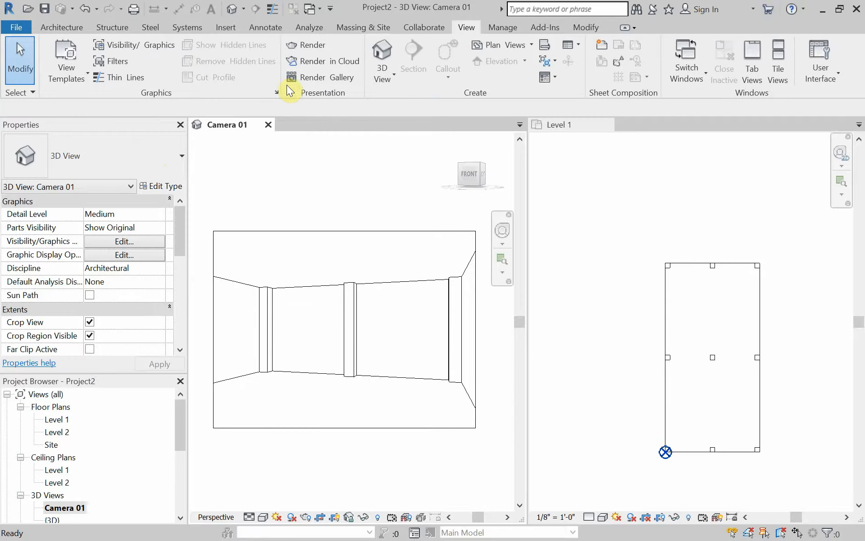
# Place a 72" x 36" Desk component on the Level 1 floor in Camera 01, in front of the far columns.
pyautogui.click(70, 25)
pyautogui.click(164, 61)
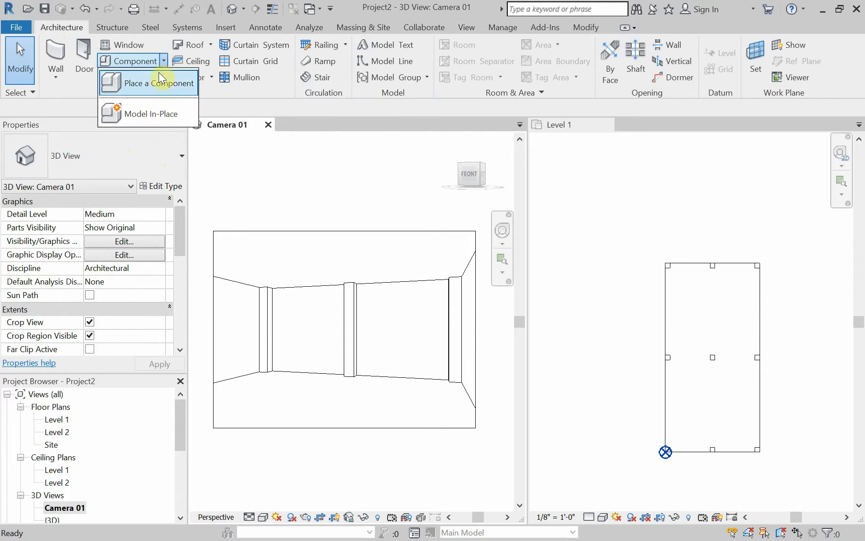
pyautogui.click(158, 79)
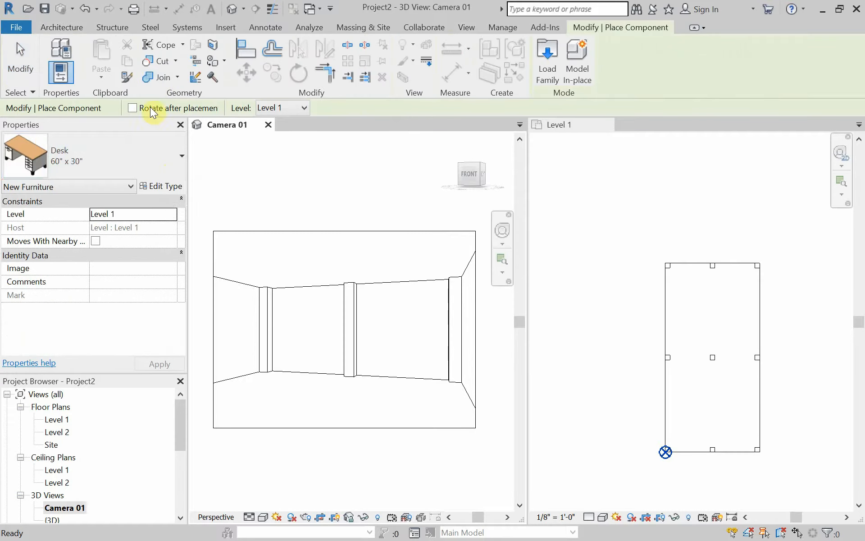
pyautogui.click(145, 158)
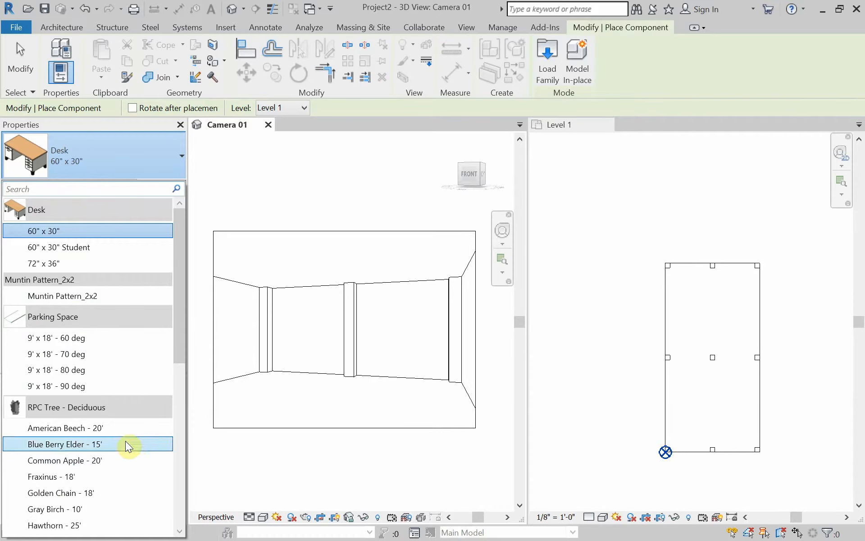
pyautogui.moveTo(183, 233); pyautogui.dragTo(195, 204)
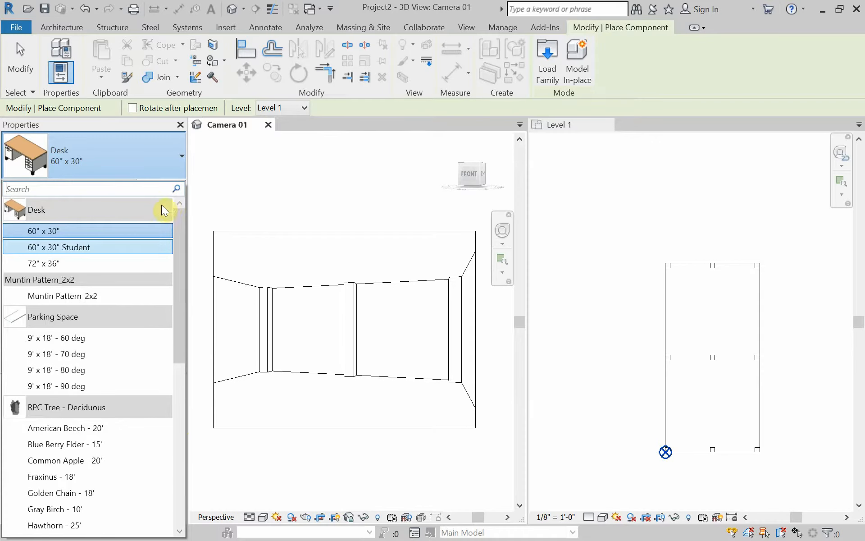
pyautogui.moveTo(159, 211)
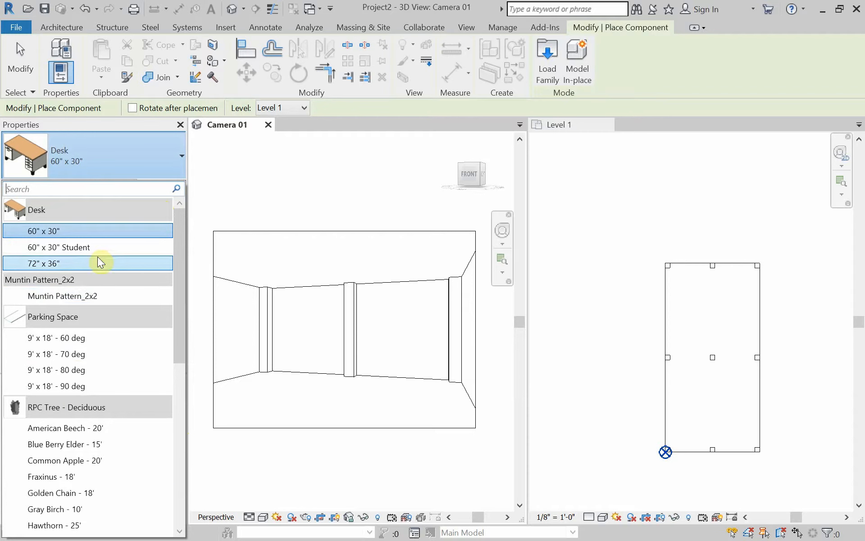
pyautogui.click(58, 263)
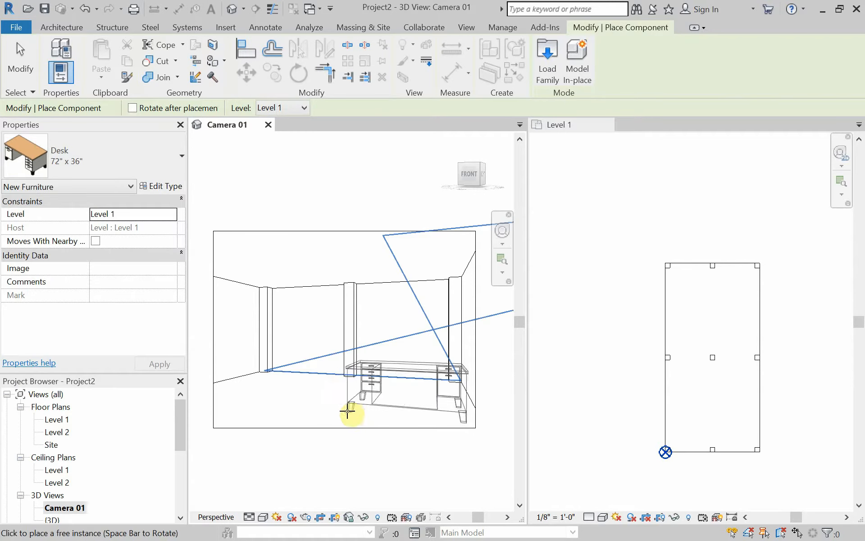
pyautogui.click(251, 399)
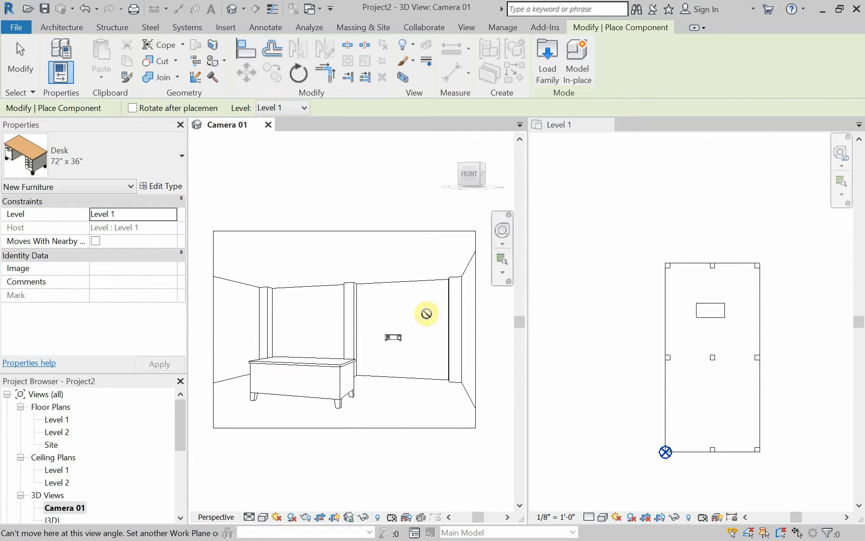
# End component placement and delete the 72" x 36" desk from the Level 1 floor in Camera 01.
pyautogui.press('Escape')
pyautogui.press('Escape')
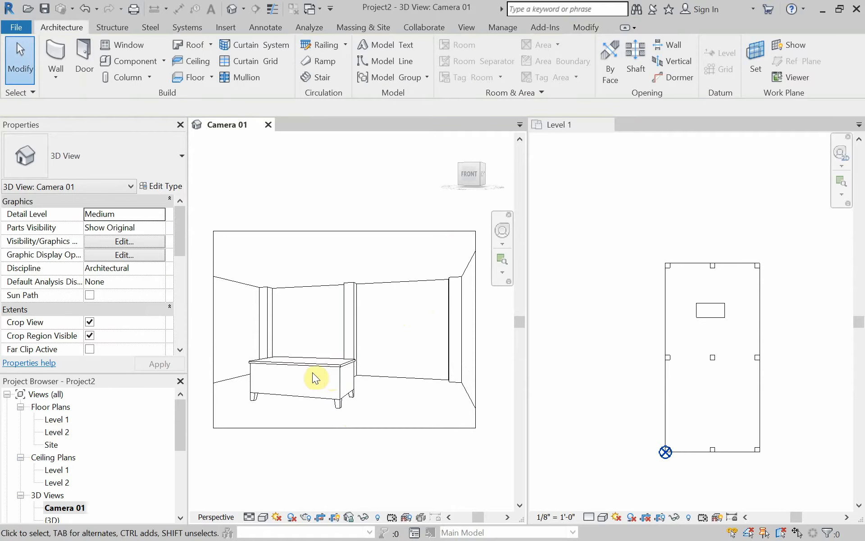
pyautogui.click(338, 371)
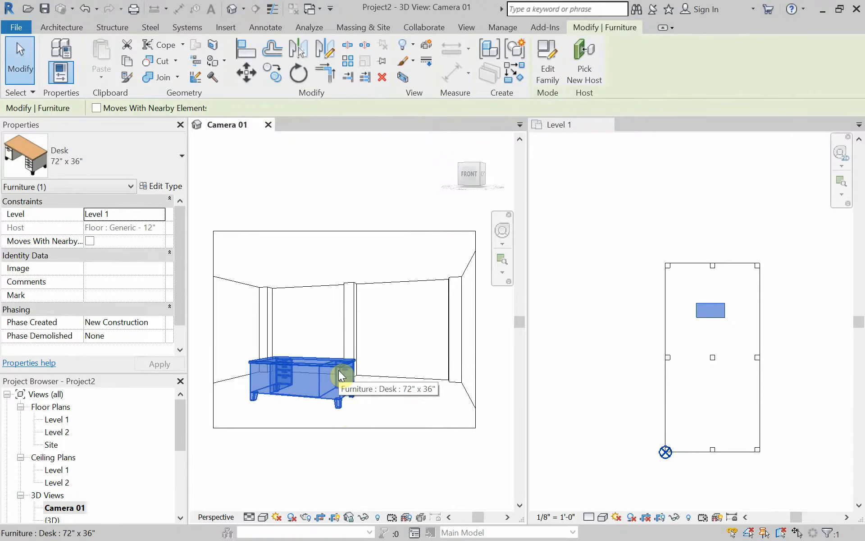
pyautogui.press('Delete')
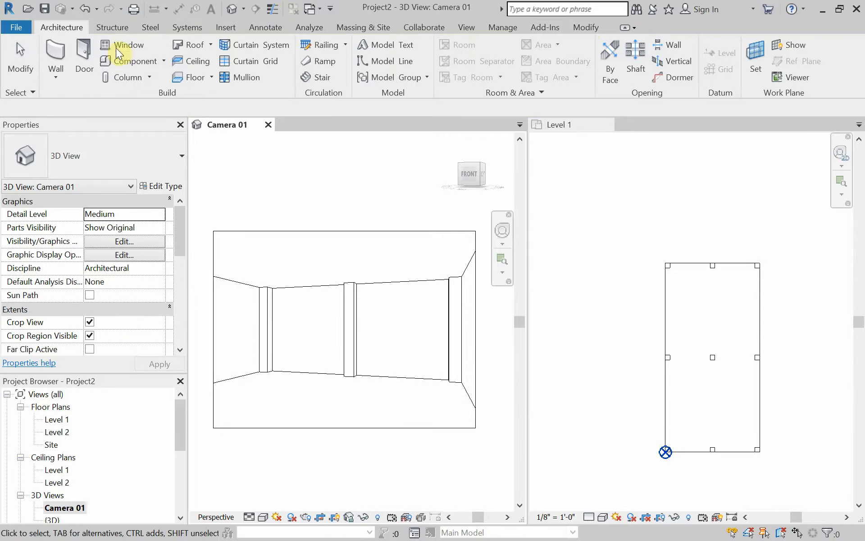
pyautogui.click(164, 60)
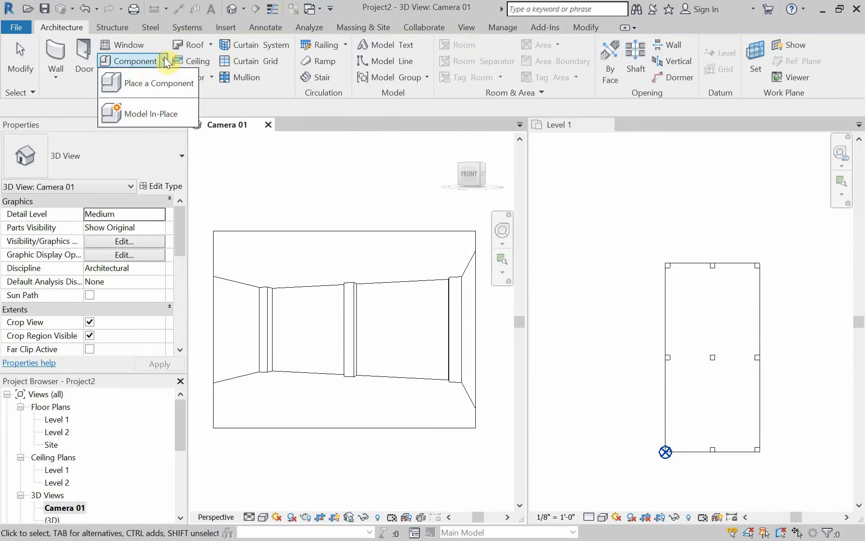
pyautogui.click(147, 82)
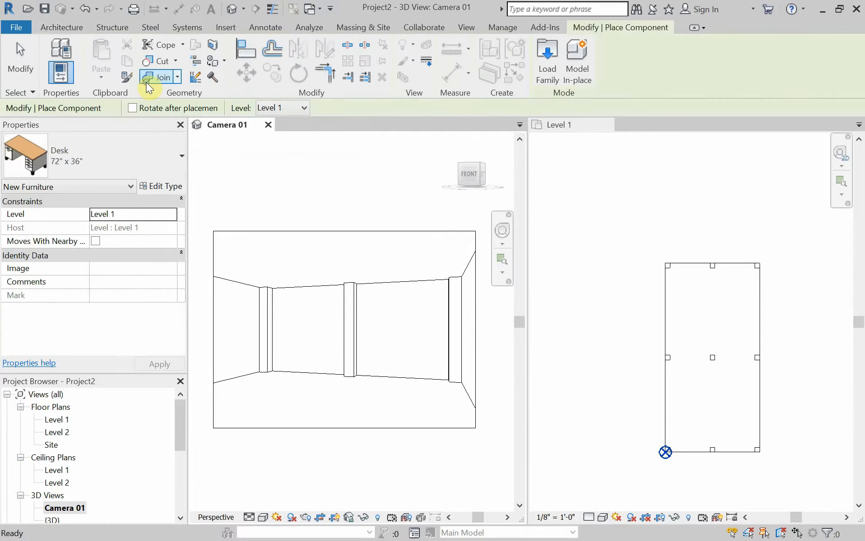
pyautogui.click(553, 67)
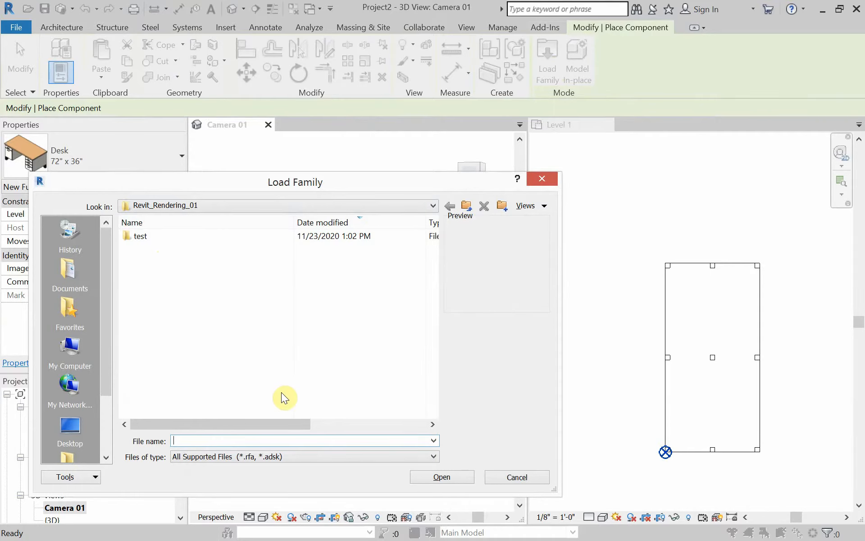
pyautogui.click(517, 478)
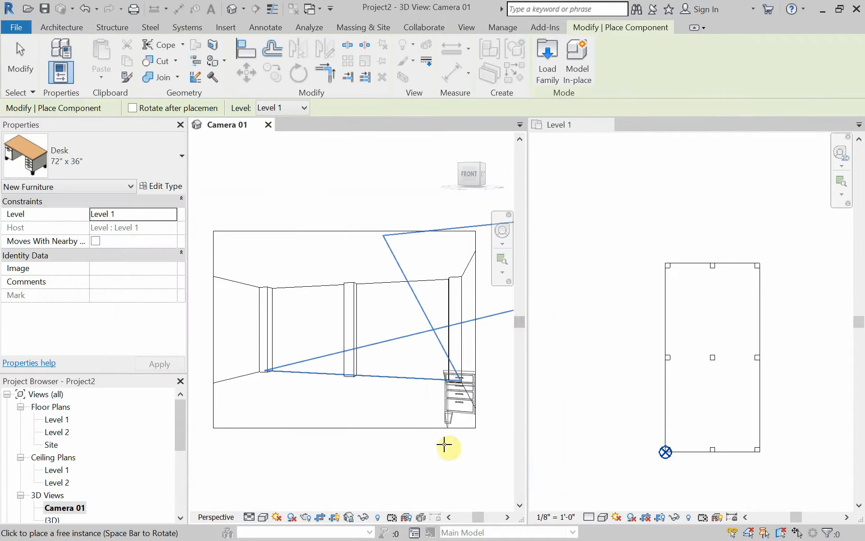
pyautogui.press('Escape')
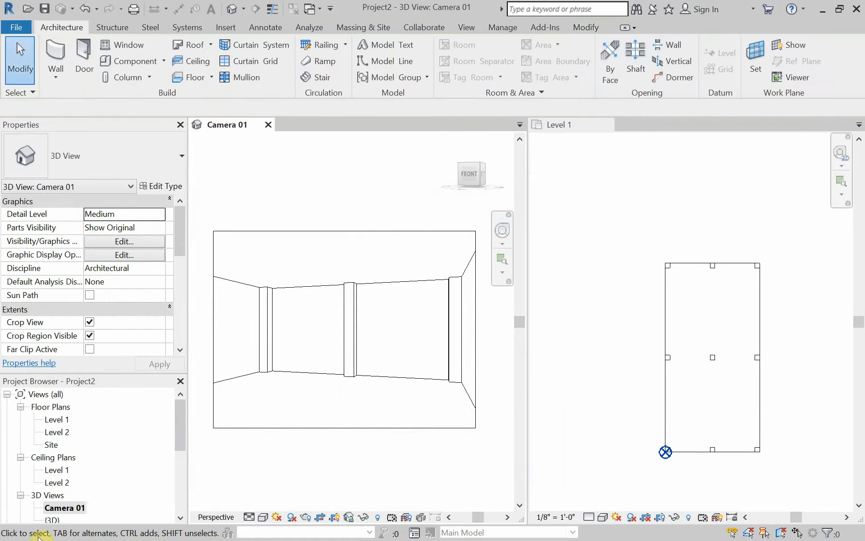
# Switch to the RevitCity website in the browser and search its Downloads area for "corbu chaise lounge".
pyautogui.hotkey('alt', 'Tab')
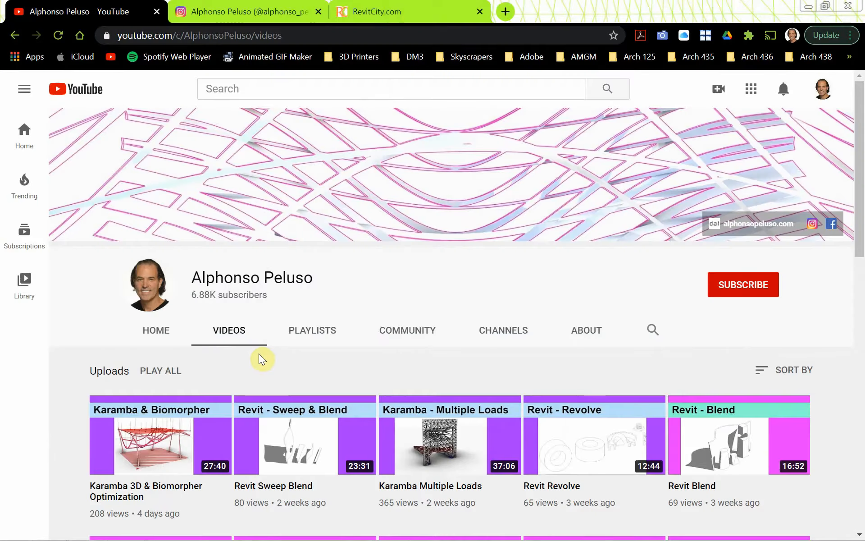
pyautogui.click(410, 12)
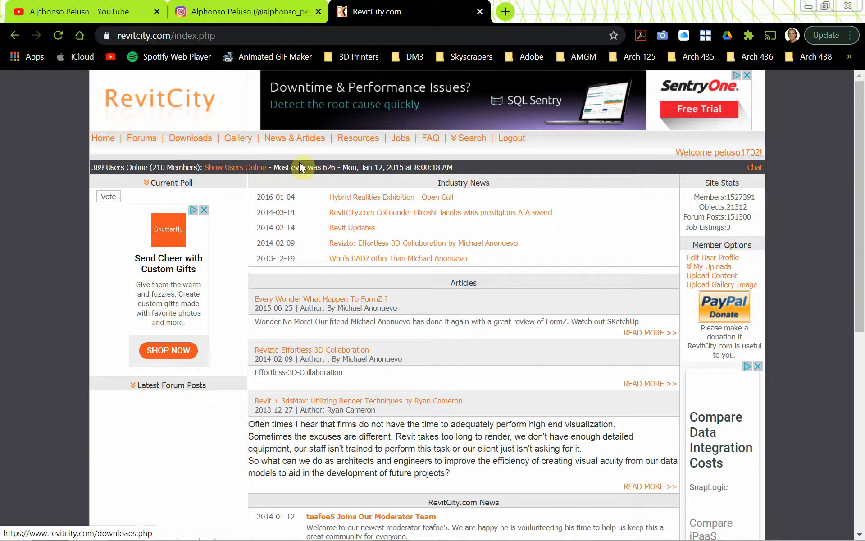
pyautogui.click(472, 140)
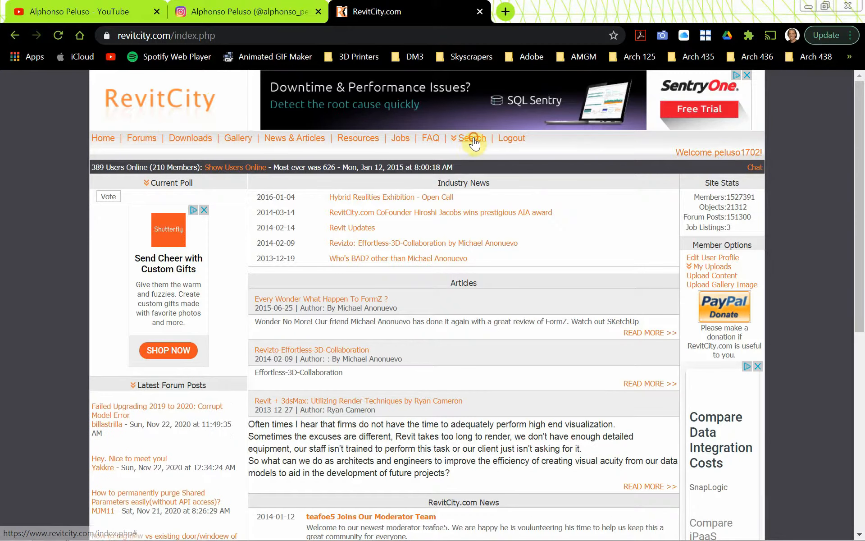
pyautogui.moveTo(475, 143)
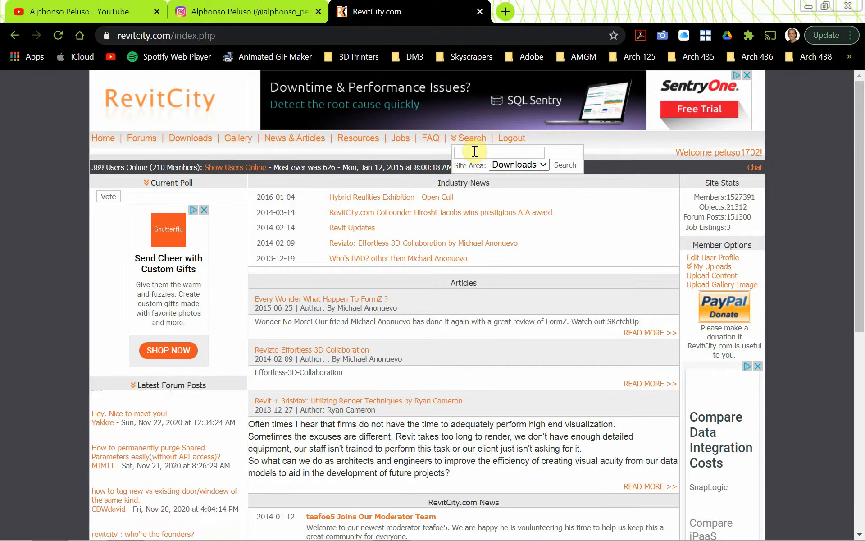
pyautogui.click(475, 152)
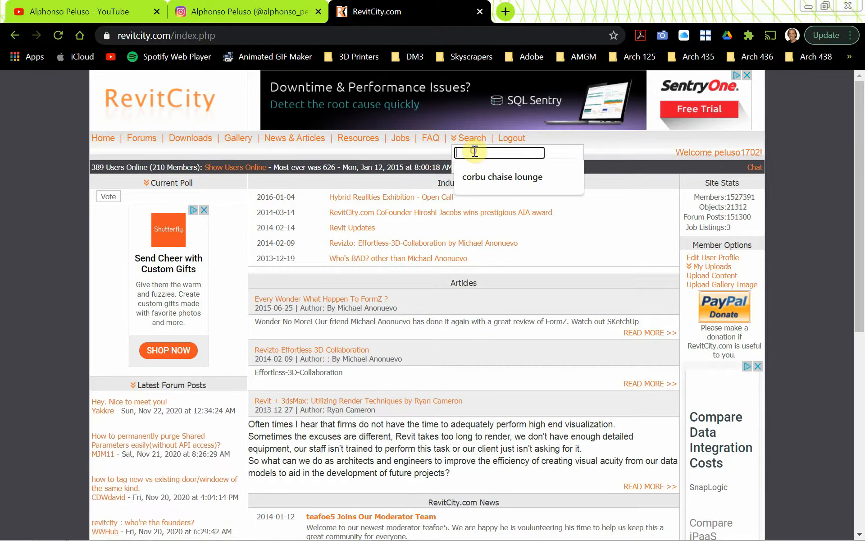
pyautogui.click(472, 177)
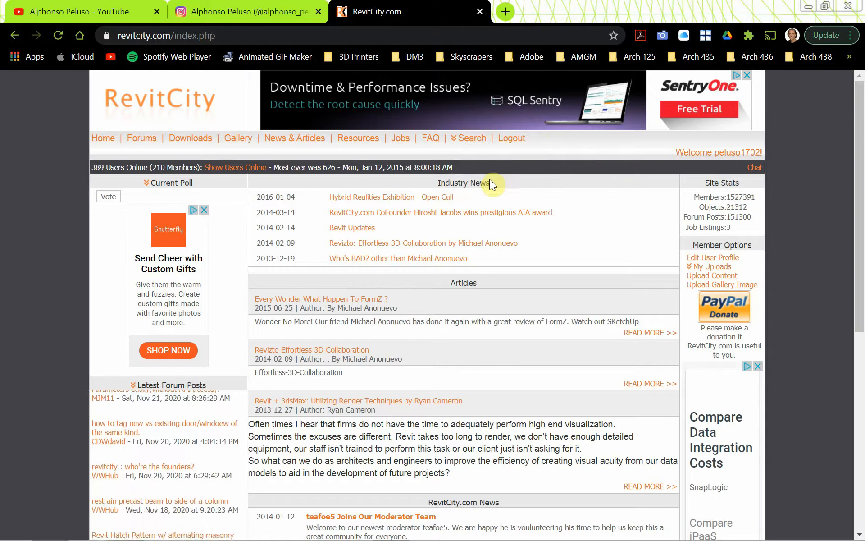
pyautogui.click(483, 153)
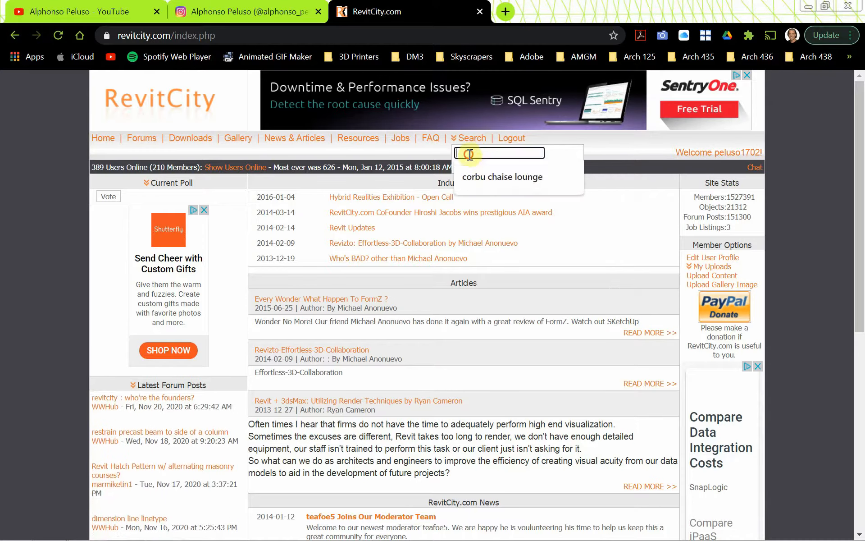
pyautogui.click(480, 180)
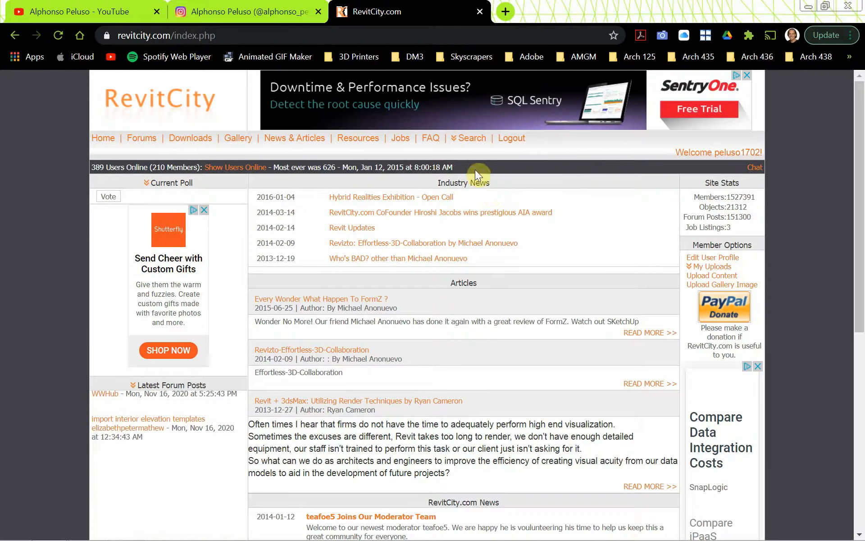
pyautogui.moveTo(472, 143)
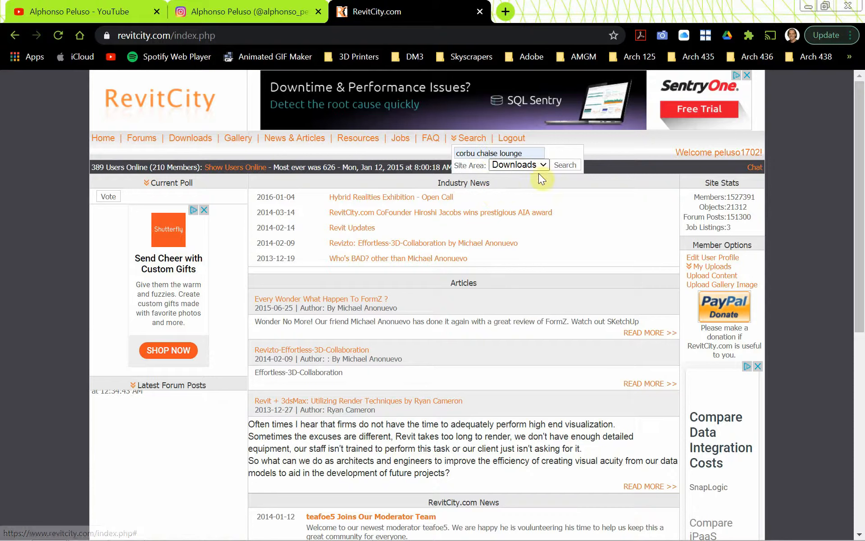
pyautogui.click(566, 165)
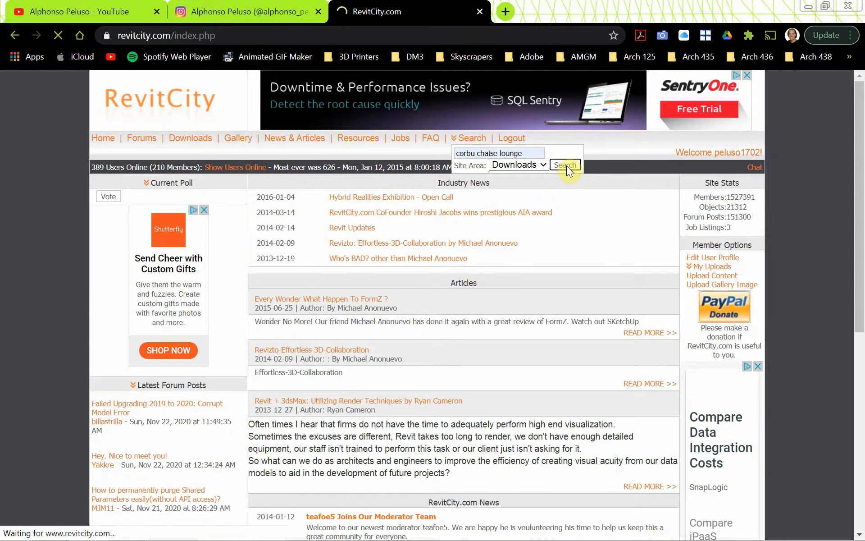
# Download the Le'Corbusier Chaise family from the search results, saving Le039Corbusier_Chaise_10473.rfa in the Revit_Rendering_01 folder.
pyautogui.scroll(-10, 401, 310)
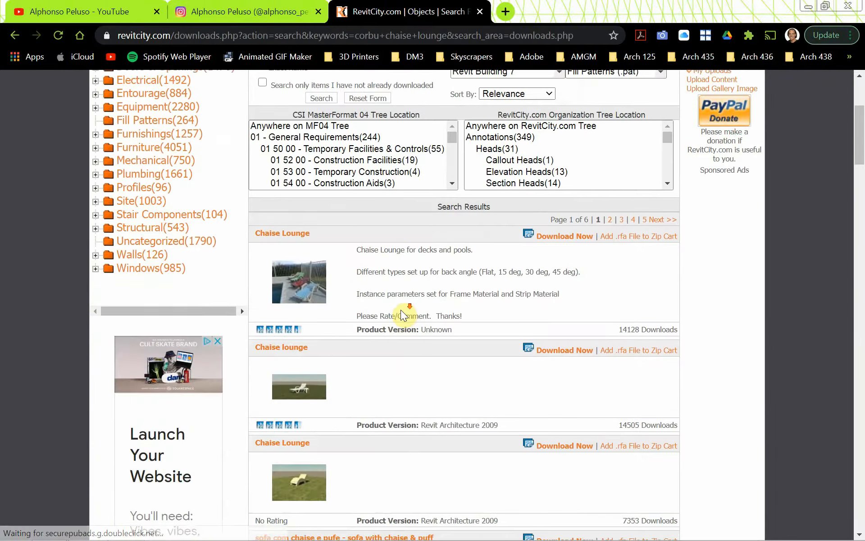
pyautogui.scroll(-10, 407, 319)
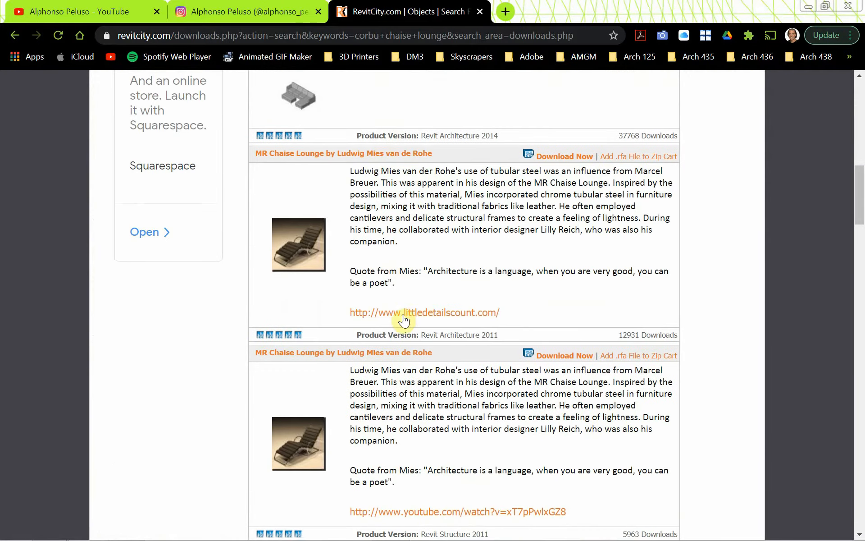
pyautogui.scroll(-13, 403, 321)
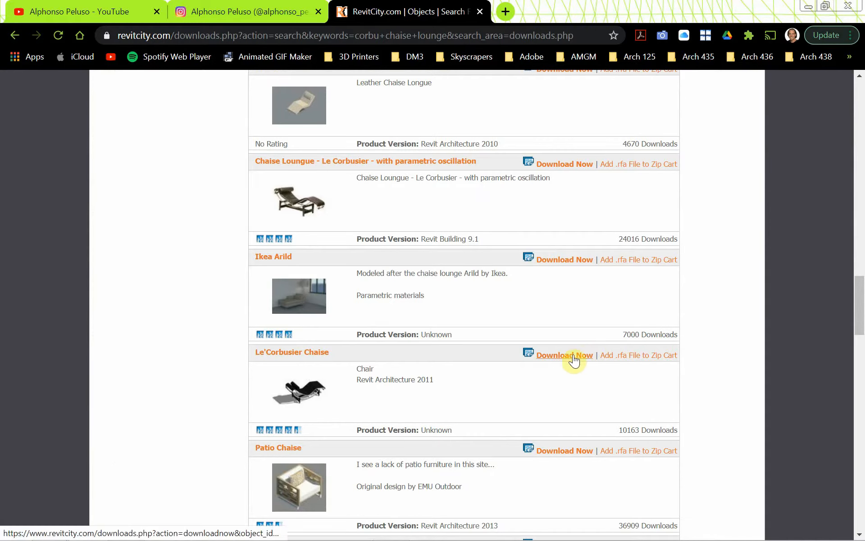
pyautogui.click(554, 356)
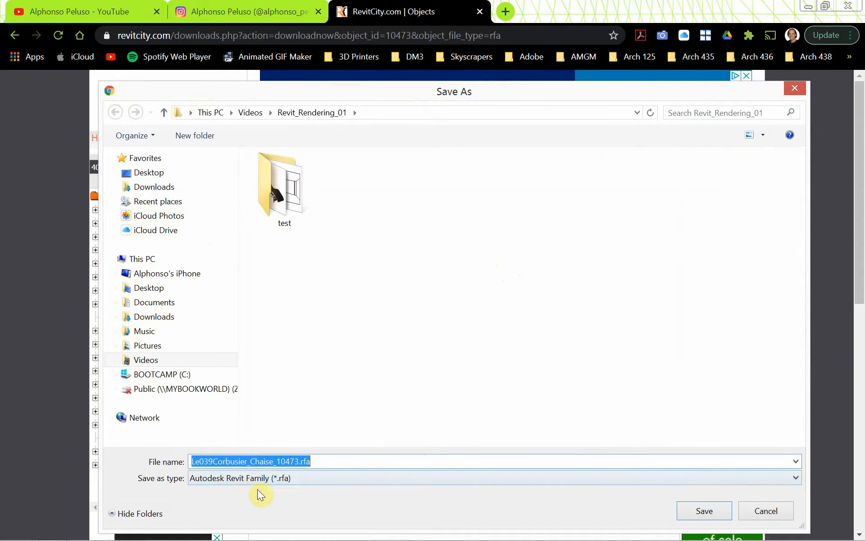
pyautogui.click(702, 513)
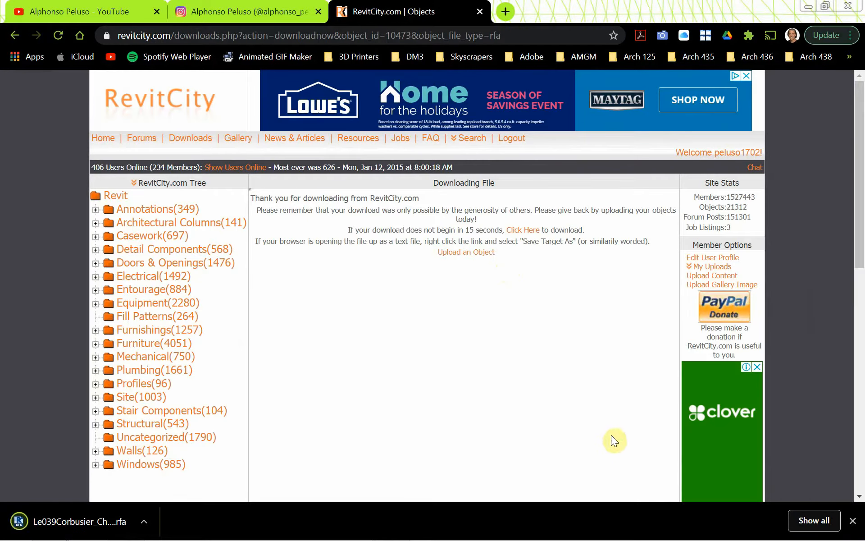
# Switch back to Revit and load the family Le039Corbusier_Chaise_10473.rfa from the Revit_Rendering_01 folder as a component for placement.
pyautogui.click(811, 7)
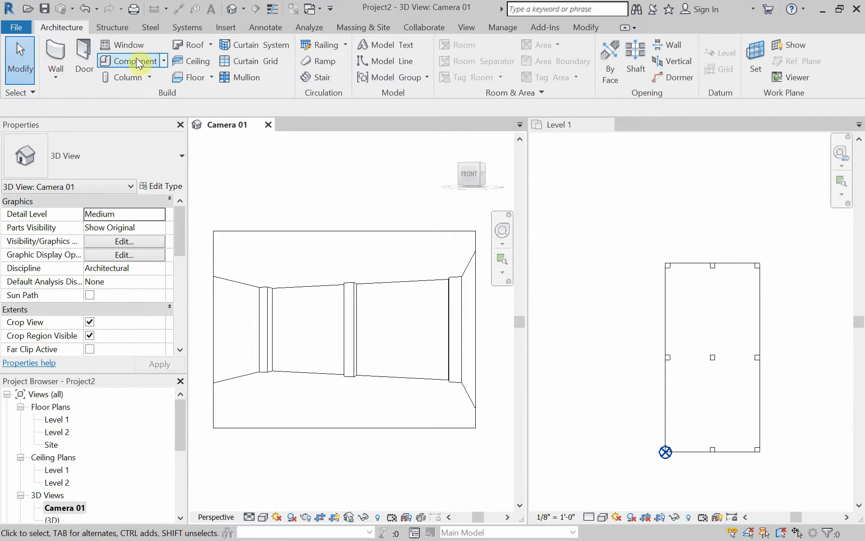
pyautogui.click(164, 61)
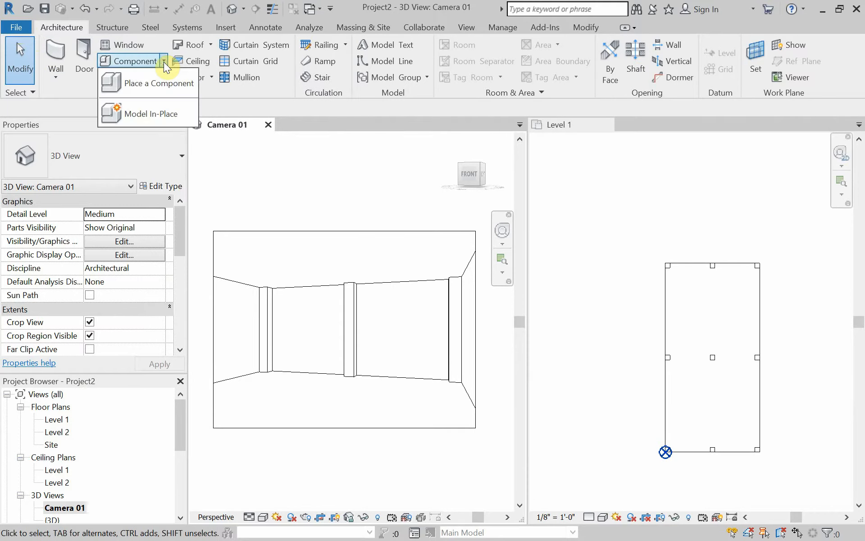
pyautogui.click(159, 87)
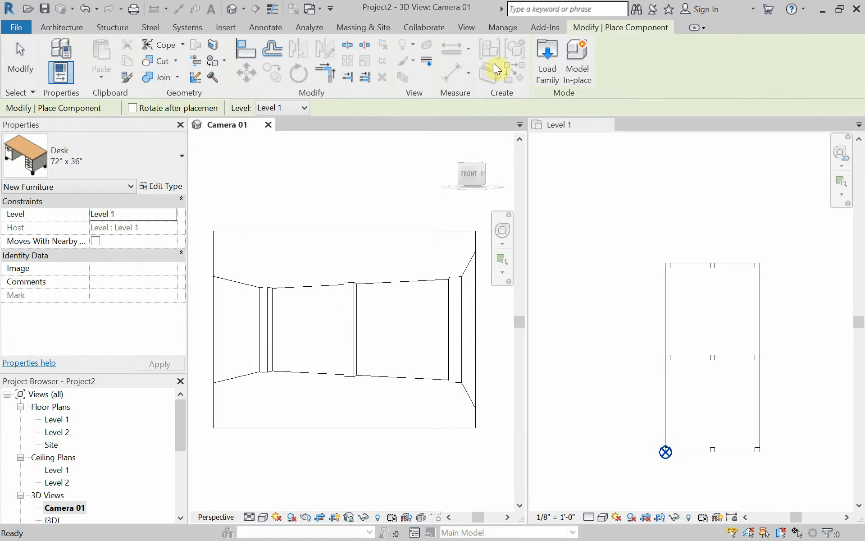
pyautogui.click(540, 71)
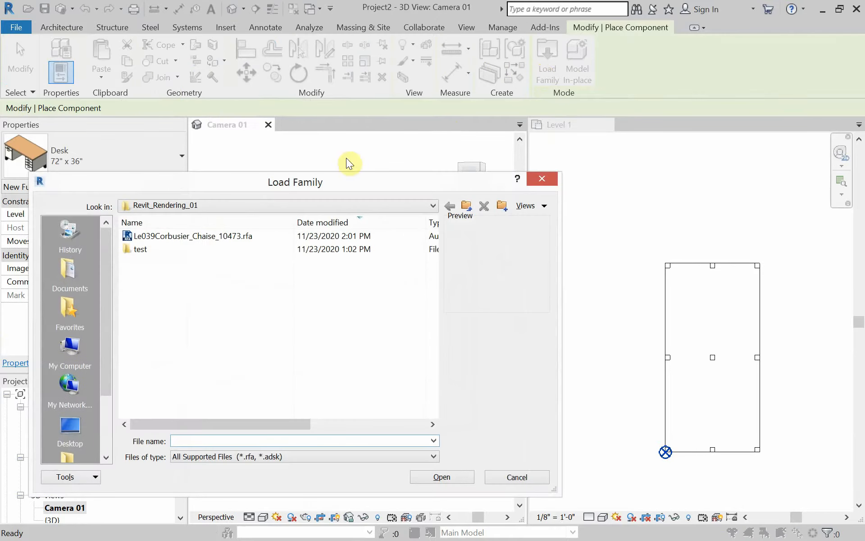
pyautogui.click(177, 235)
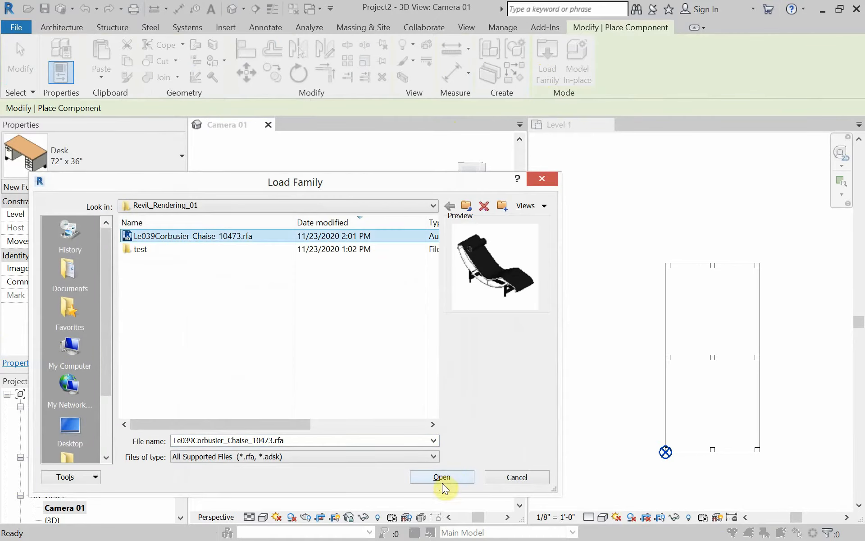
pyautogui.click(452, 476)
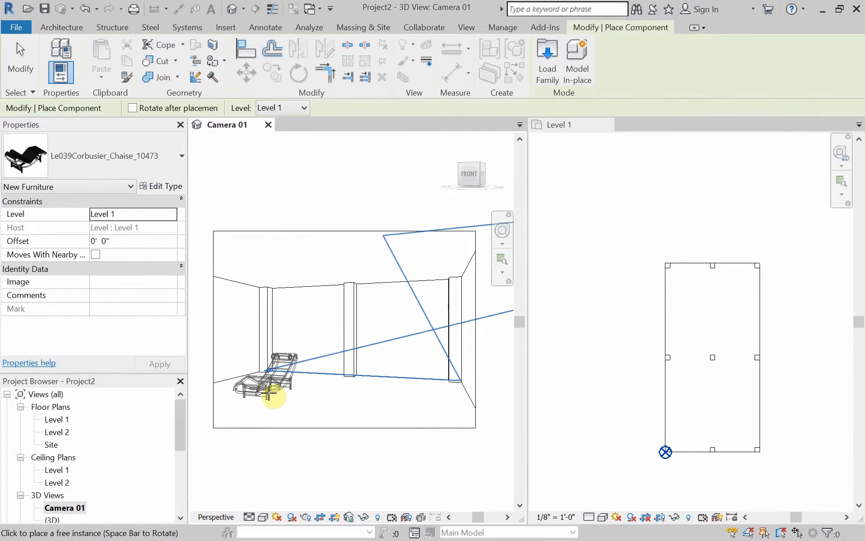
# Place one Corbusier chaise on the Level 1 floor in Camera 01, in front of the far left column, and end placement.
pyautogui.click(270, 393)
pyautogui.press('Escape')
pyautogui.press('Escape')
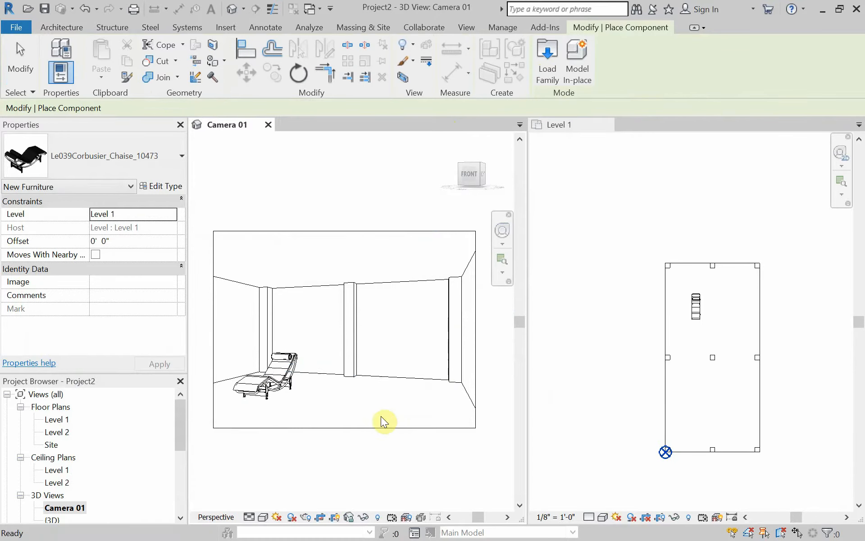
# Move the chaise in the Level 1 plan to about midway between the left and middle column lines of the upper bay.
pyautogui.click(698, 313)
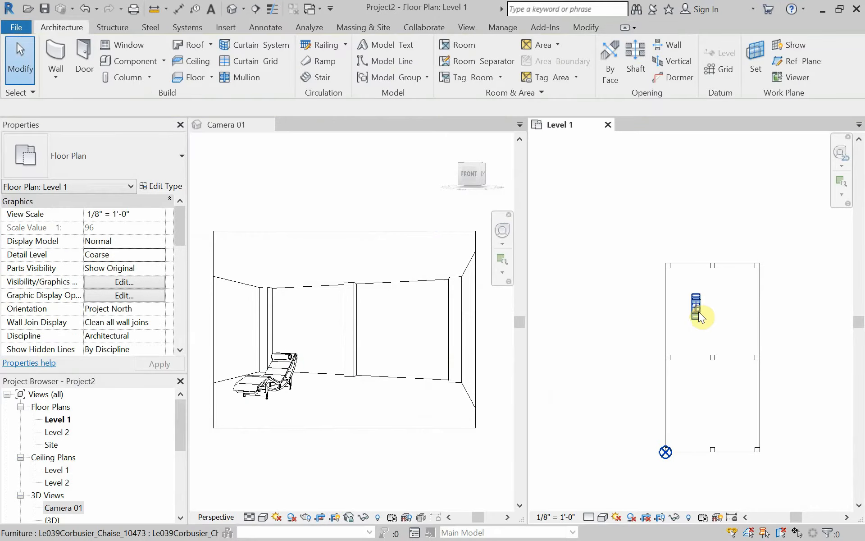
pyautogui.click(698, 301)
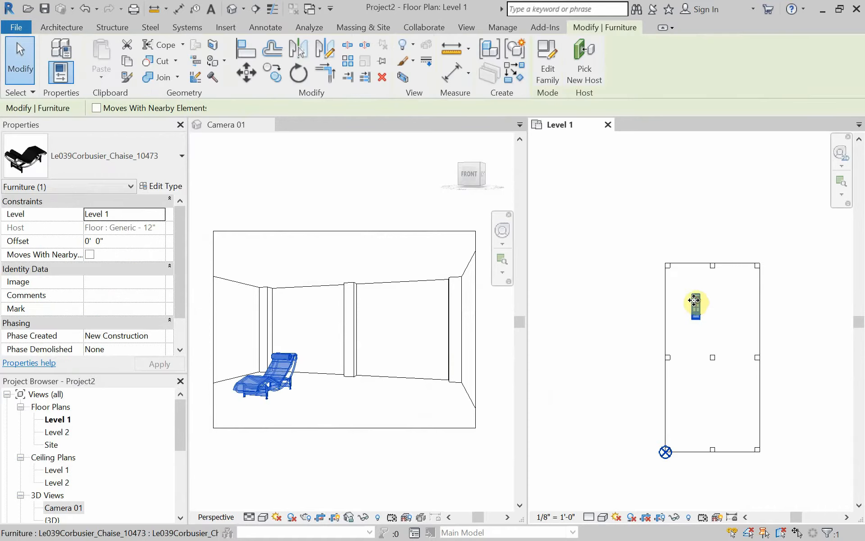
pyautogui.moveTo(694, 301); pyautogui.dragTo(682, 305)
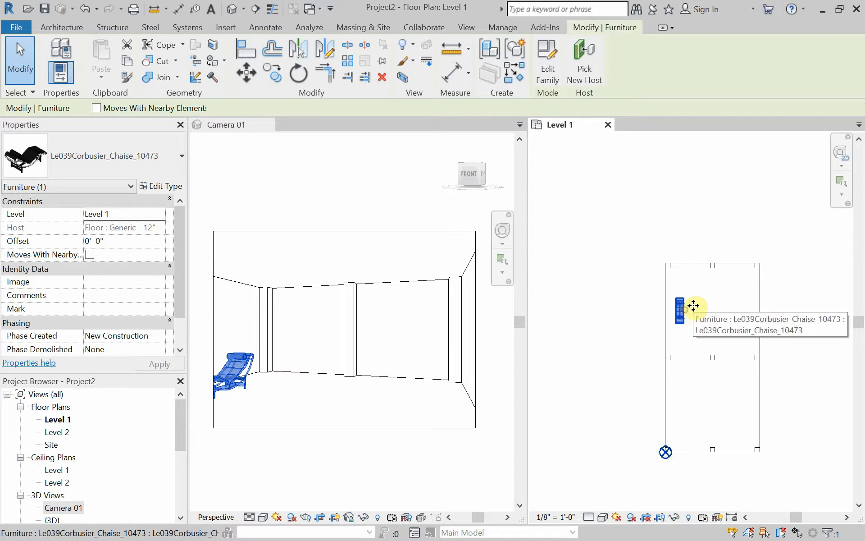
pyautogui.scroll(5, 694, 305)
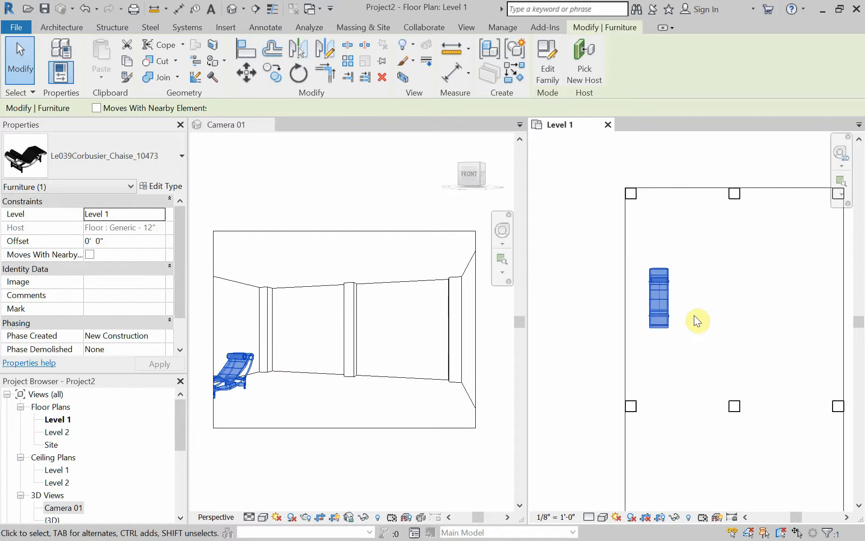
pyautogui.moveTo(652, 302); pyautogui.dragTo(681, 294)
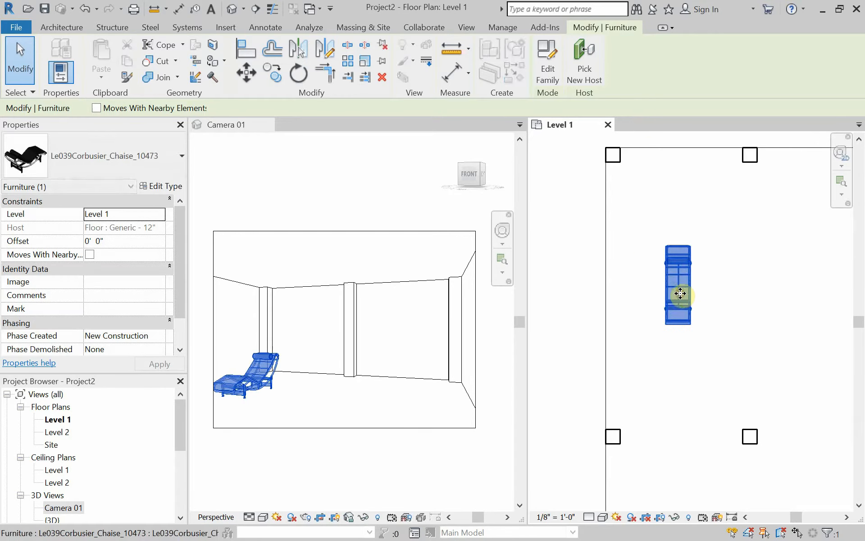
# Rotate the chaise about 60° counterclockwise around its centre in the Level 1 plan.
pyautogui.press('r')
pyautogui.press('o')
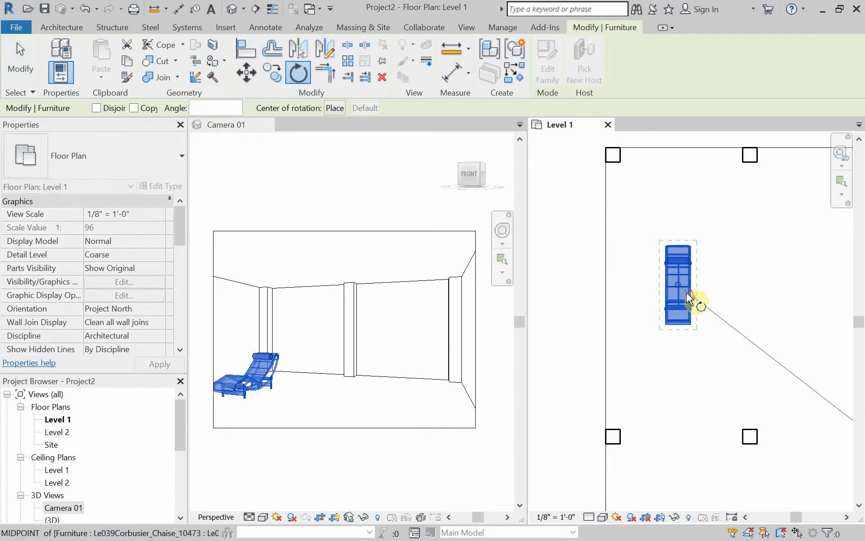
pyautogui.click(746, 291)
pyautogui.click(719, 221)
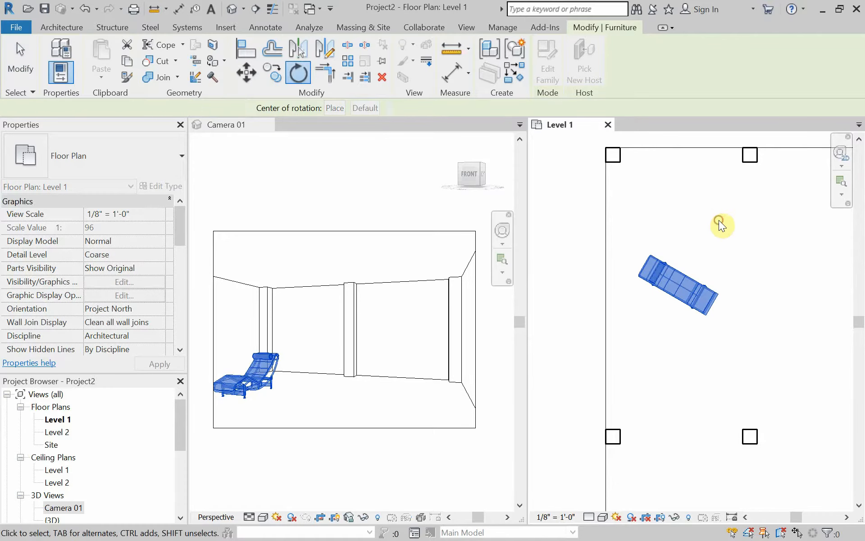
# Move the rotated chaise diagonally in the Level 1 plan, a short distance toward the upper middle column.
pyautogui.press('m')
pyautogui.press('v')
pyautogui.click(687, 302)
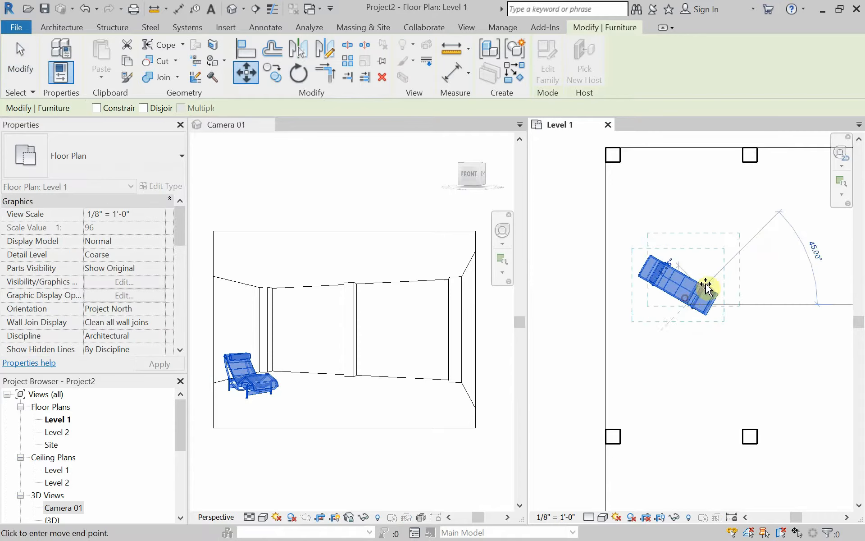
pyautogui.click(712, 280)
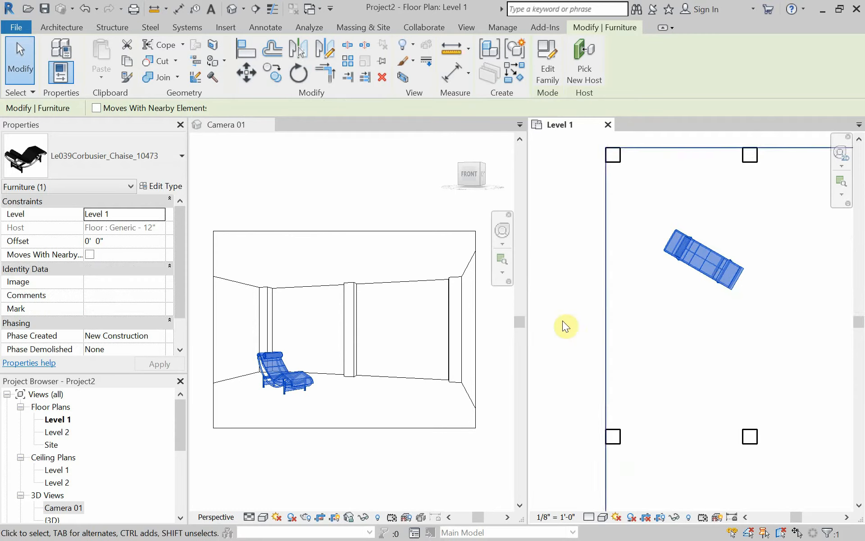
# Close the Level 1 plan so only the Camera 01 view stays open, and enlarge the camera view.
pyautogui.click(302, 180)
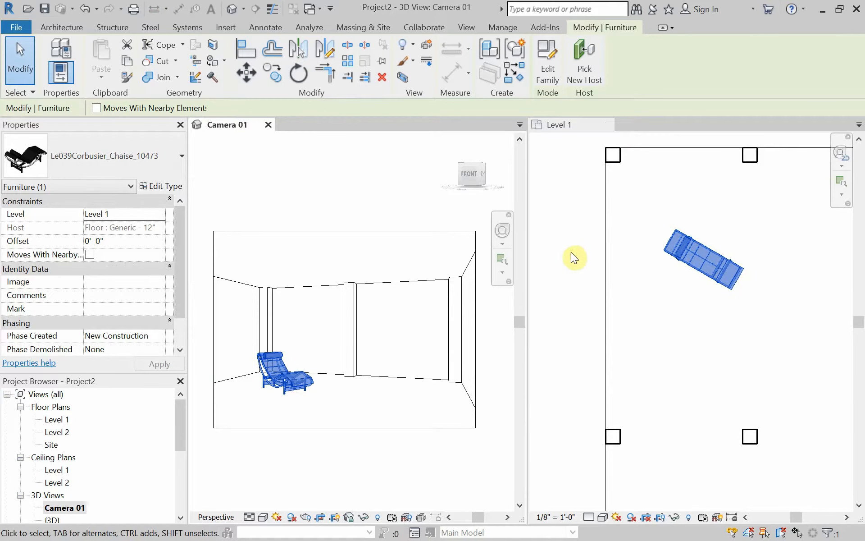
pyautogui.click(597, 262)
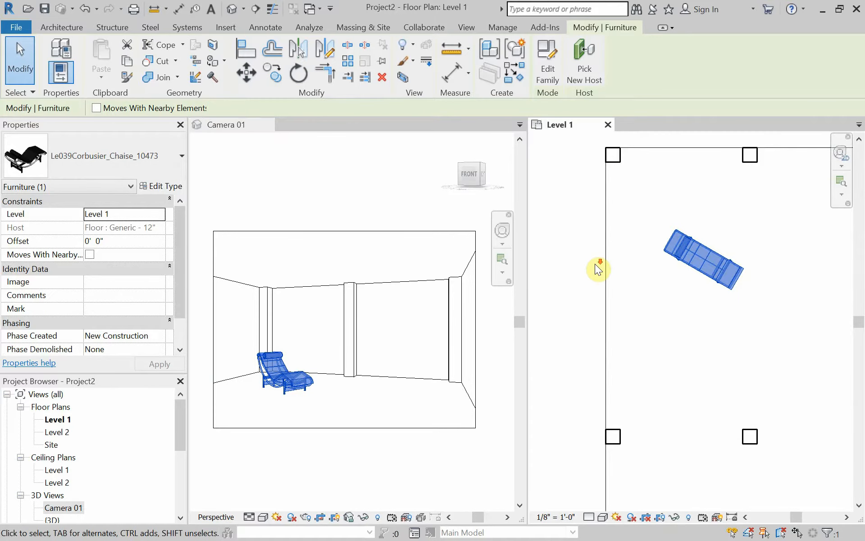
pyautogui.click(608, 125)
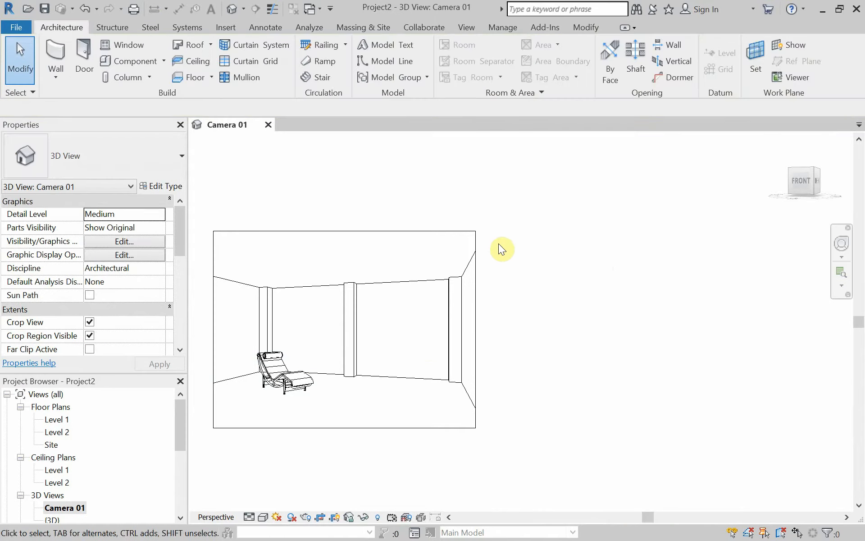
pyautogui.moveTo(396, 332); pyautogui.dragTo(569, 341, button='middle')
pyautogui.scroll(3, 537, 348)
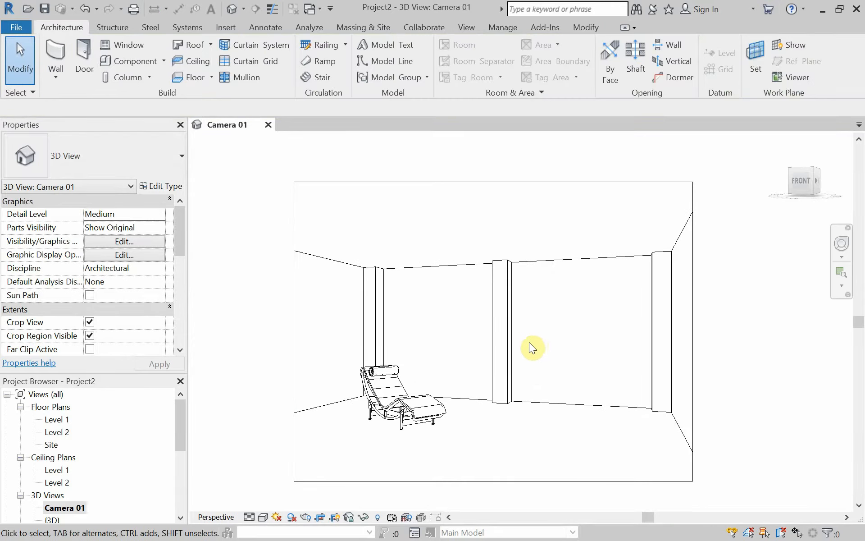
pyautogui.moveTo(530, 343)
pyautogui.mouseDown(button='middle')
pyautogui.moveTo(537, 350)
pyautogui.moveTo(523, 329)
pyautogui.mouseUp(button='middle')
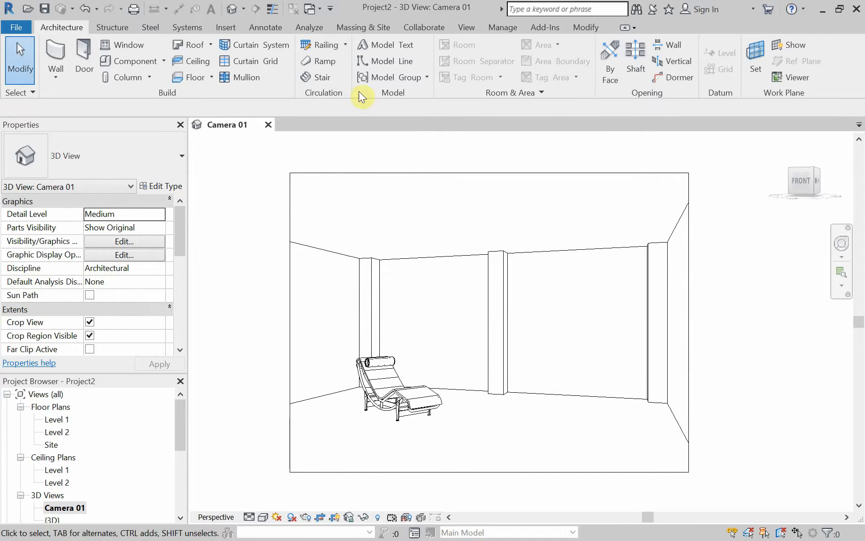
# Open the rendering settings for Camera 01 and set the quality to Medium.
pyautogui.click(461, 30)
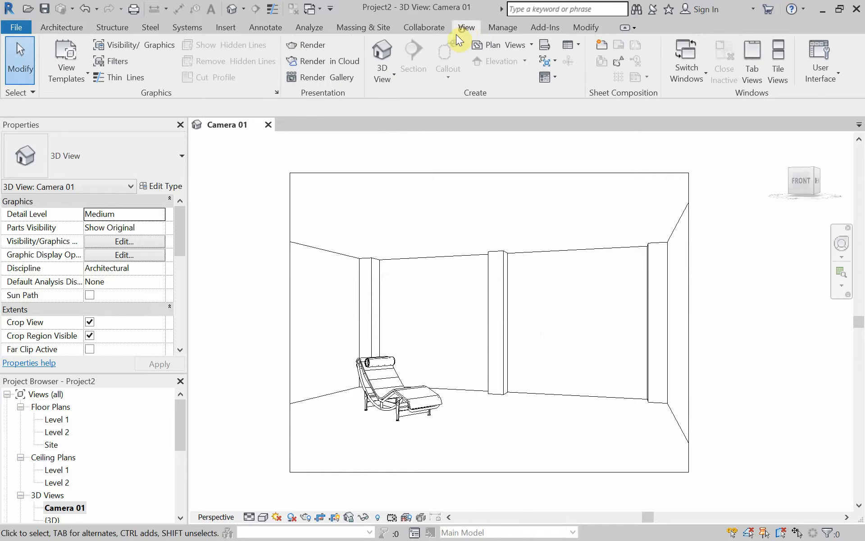
pyautogui.click(308, 47)
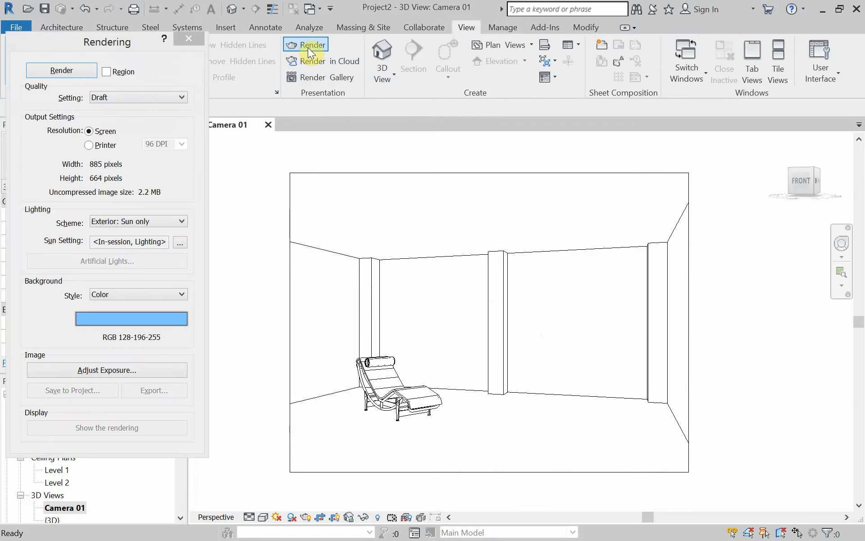
pyautogui.click(113, 98)
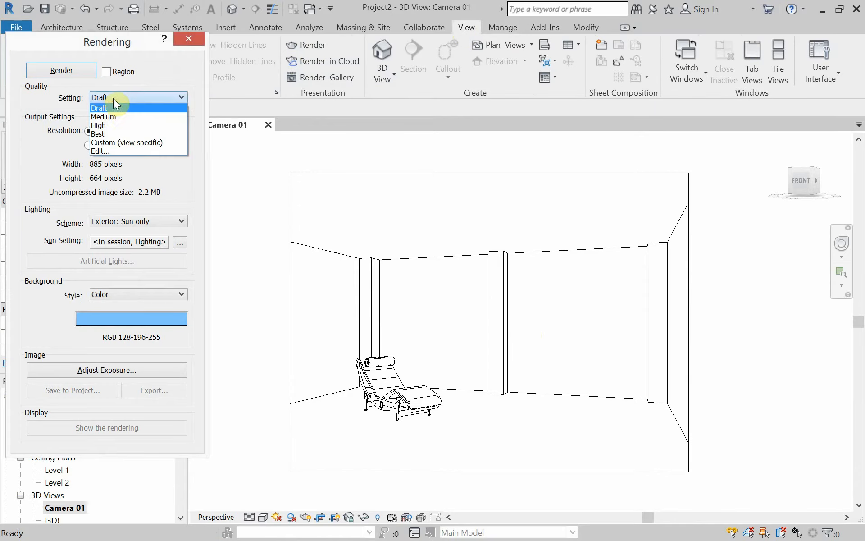
pyautogui.click(117, 116)
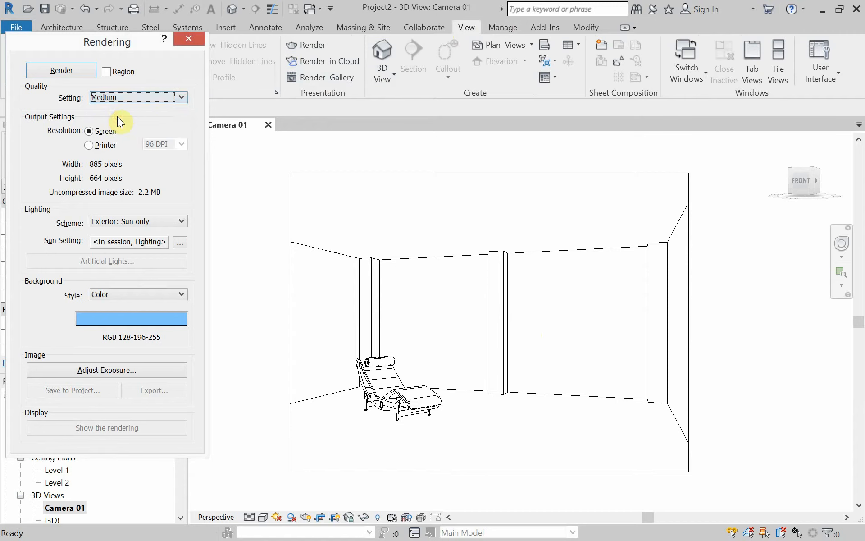
pyautogui.click(149, 98)
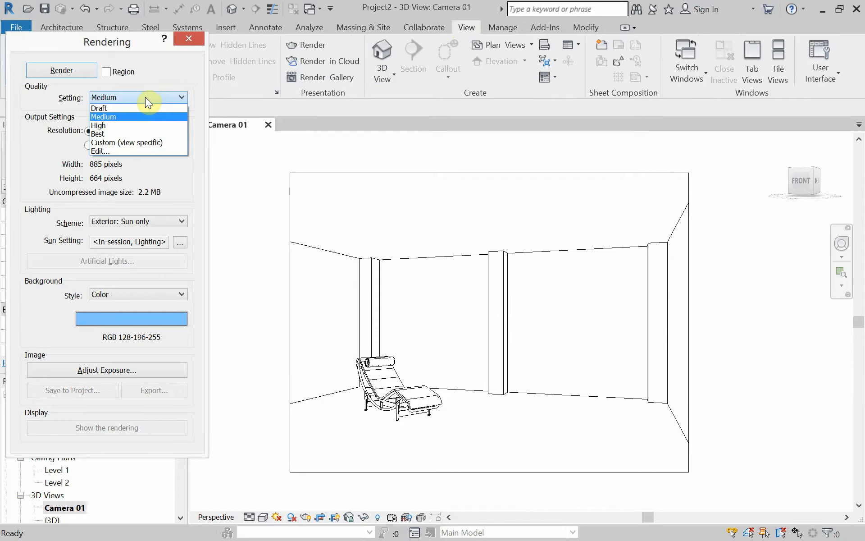
pyautogui.click(118, 142)
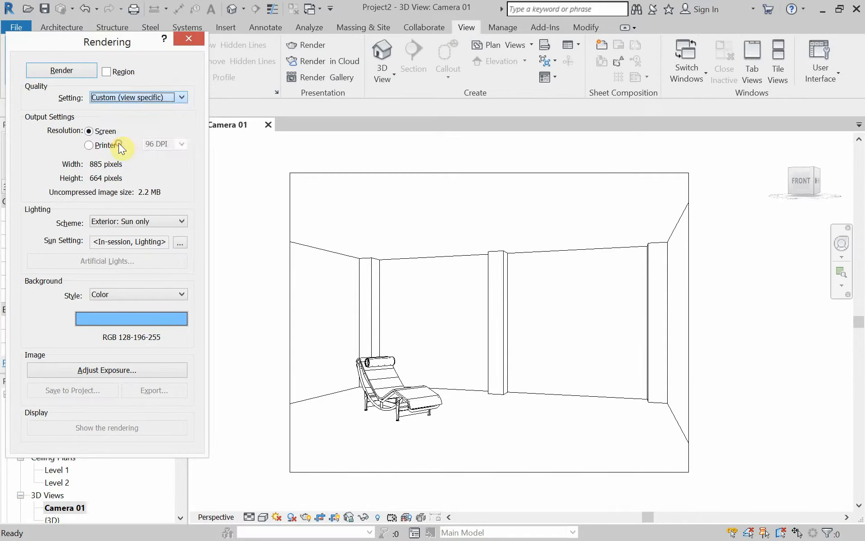
pyautogui.click(148, 96)
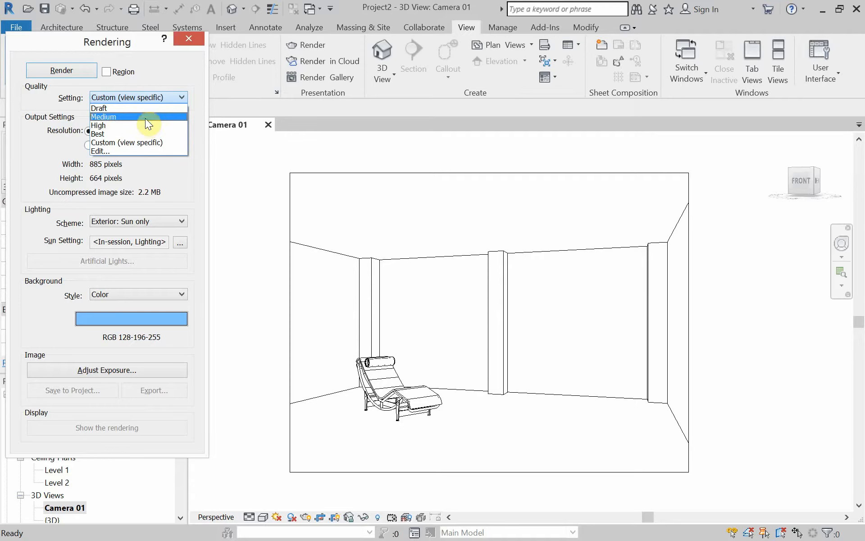
pyautogui.click(145, 117)
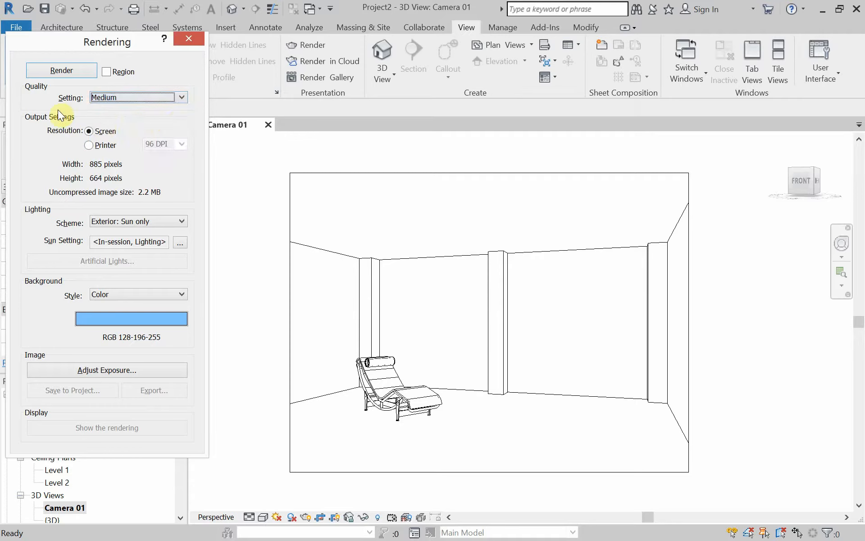
# Set the output resolution to Printer at 300 DPI and run a test rendering of Camera 01, stopping it before completion.
pyautogui.click(89, 145)
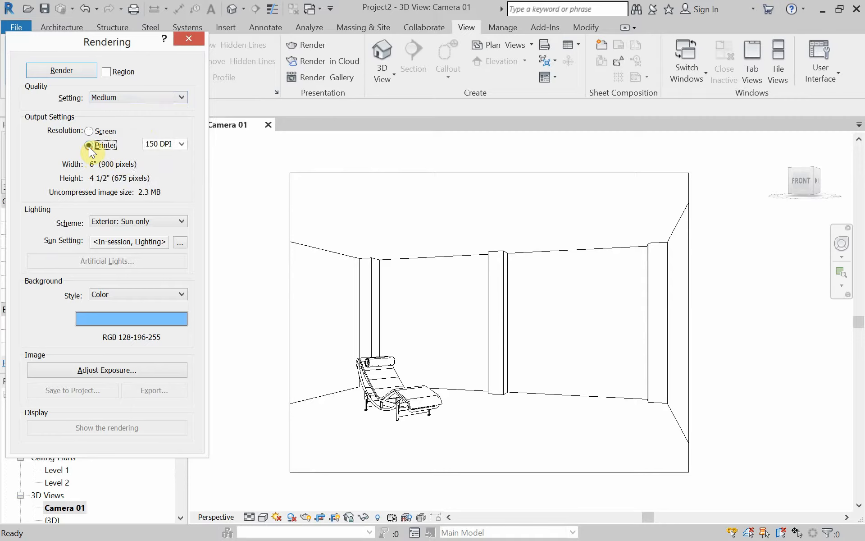
pyautogui.click(182, 144)
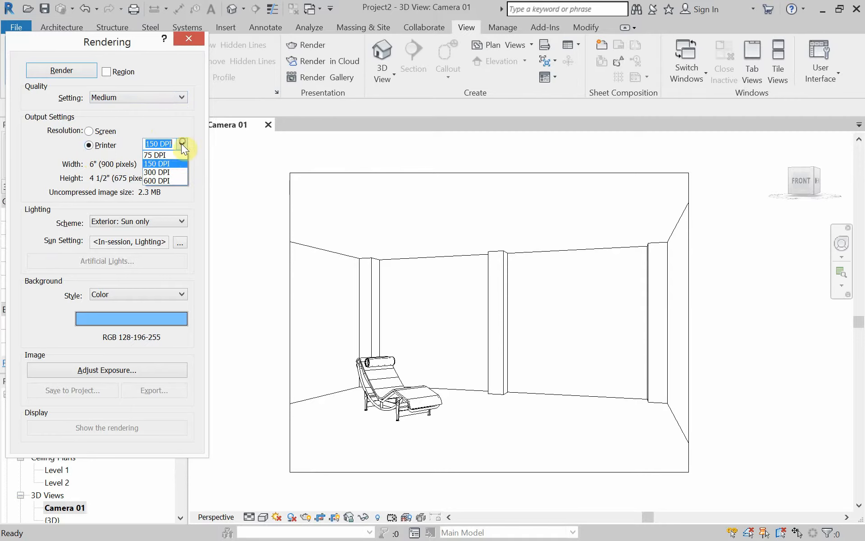
pyautogui.click(176, 170)
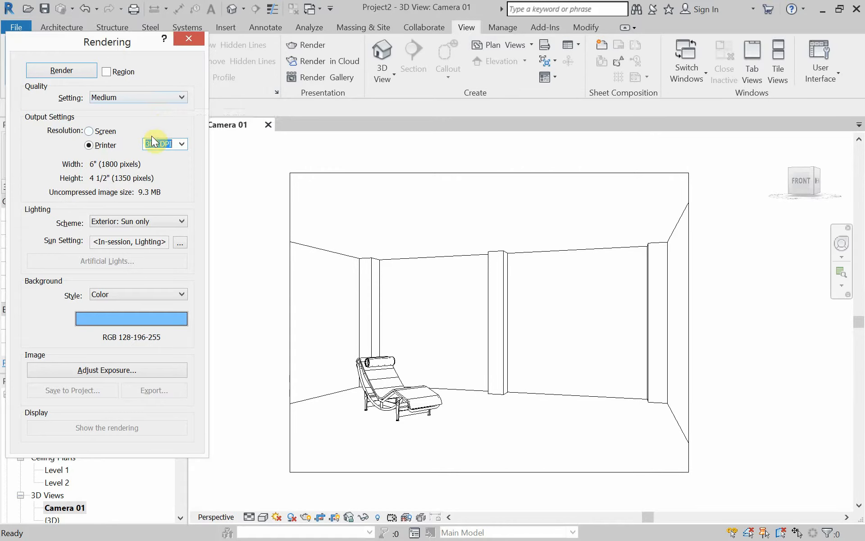
pyautogui.click(66, 71)
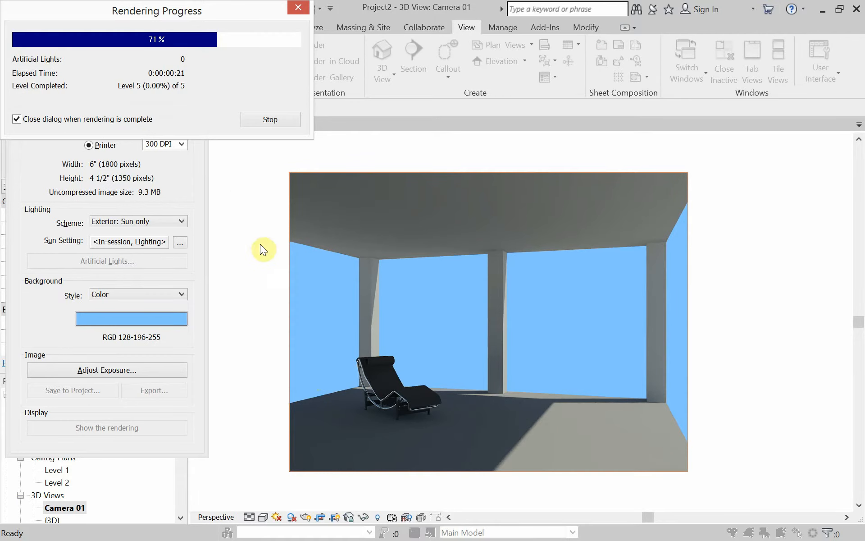
pyautogui.click(261, 121)
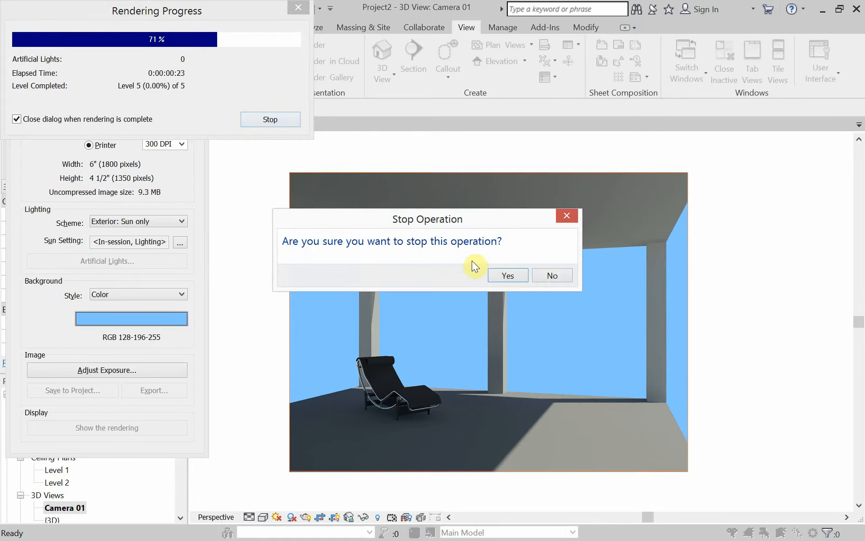
pyautogui.click(501, 272)
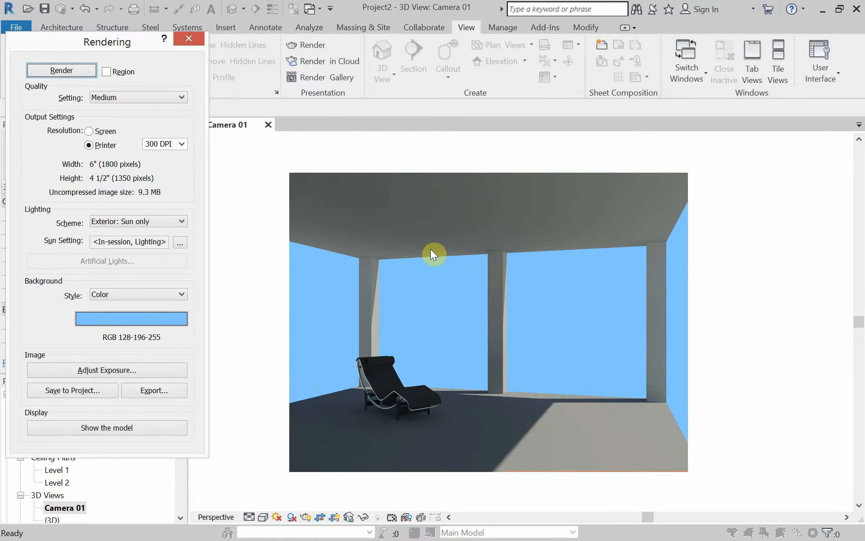
# Set the sun azimuth to 280° and run another test rendering of Camera 01, stopping it early.
pyautogui.click(180, 242)
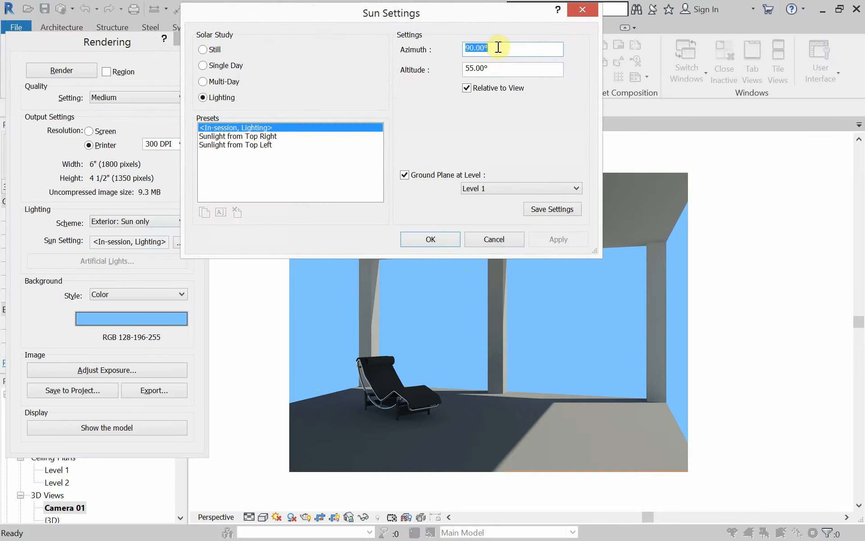
pyautogui.write('280')
pyautogui.click(429, 239)
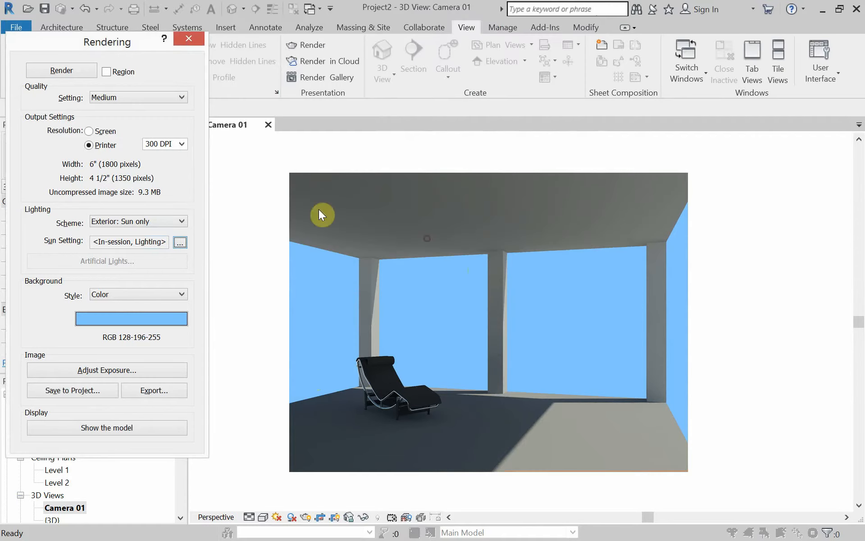
pyautogui.click(68, 70)
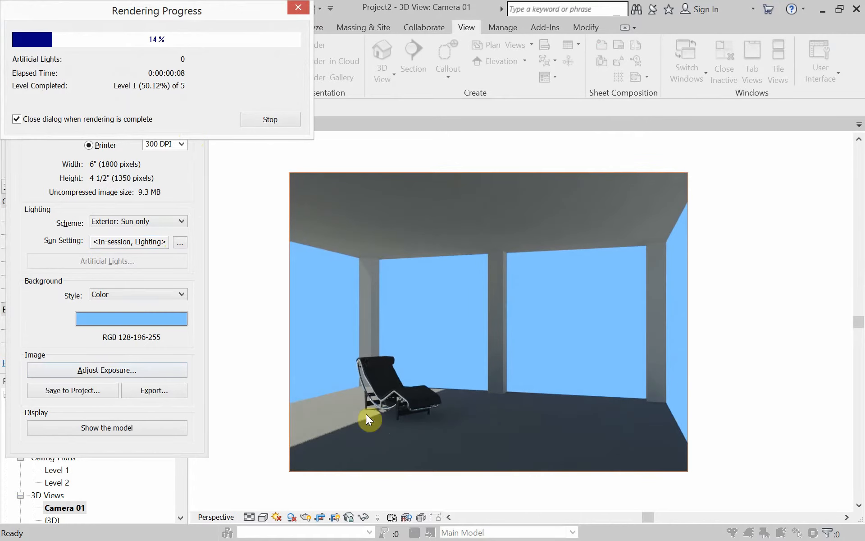
pyautogui.click(259, 124)
pyautogui.click(504, 275)
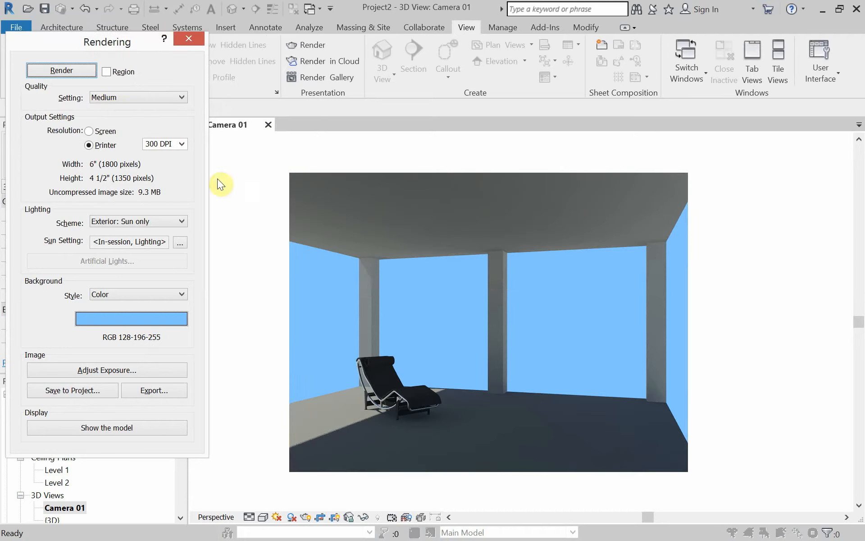
# Set the sun altitude to 35° and render Camera 01 again.
pyautogui.click(180, 243)
pyautogui.click(487, 69)
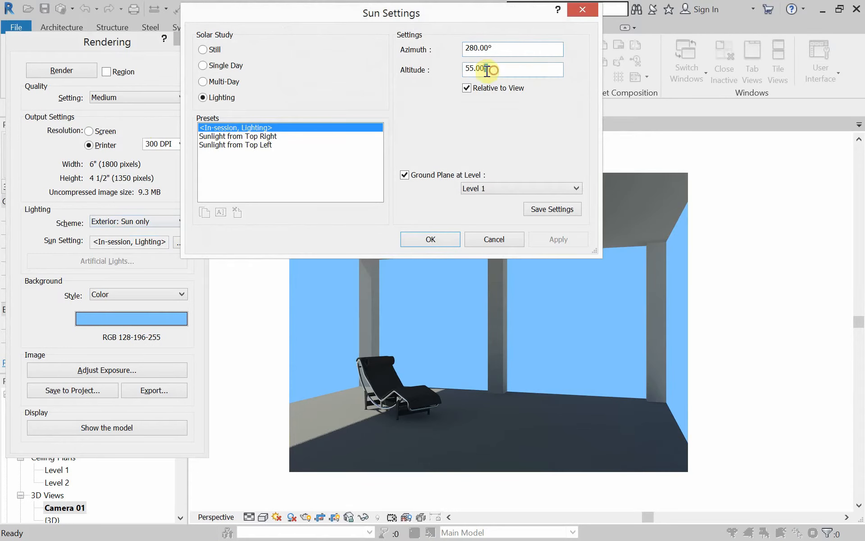
pyautogui.moveTo(487, 70); pyautogui.dragTo(451, 75)
pyautogui.write('35')
pyautogui.click(428, 239)
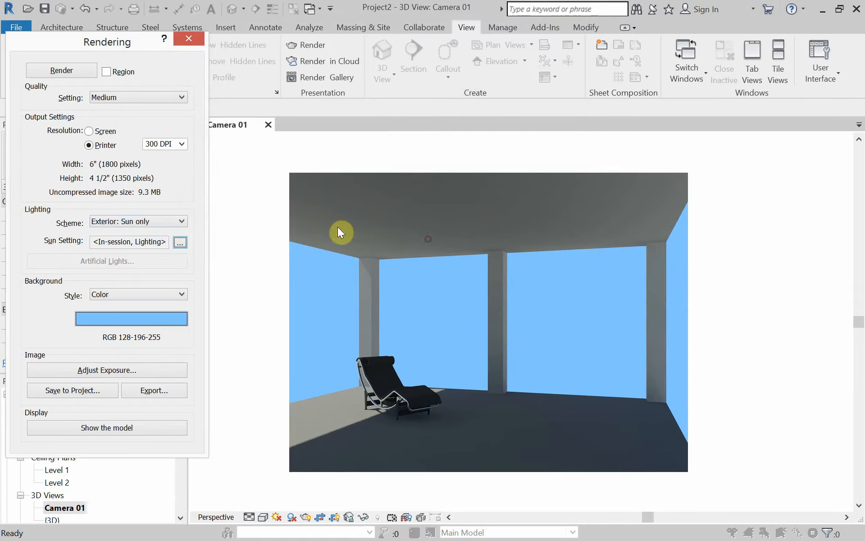
pyautogui.click(72, 69)
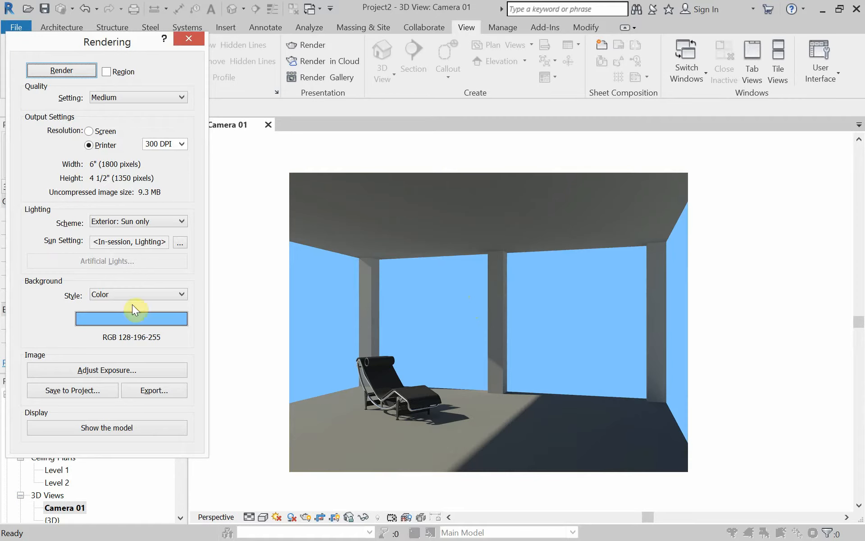
# Export the finished rendering as a JPEG named Blue_Background in the Revit_Rendering_01 folder.
pyautogui.click(149, 390)
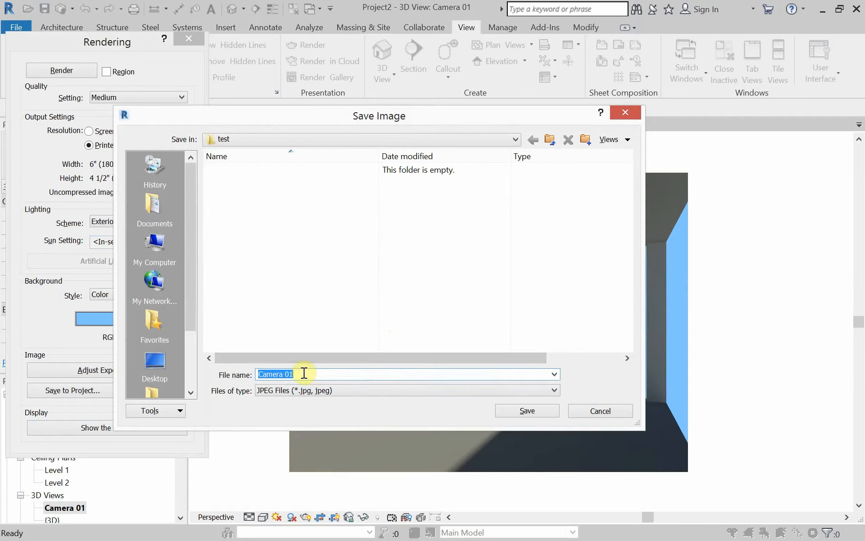
pyautogui.click(549, 140)
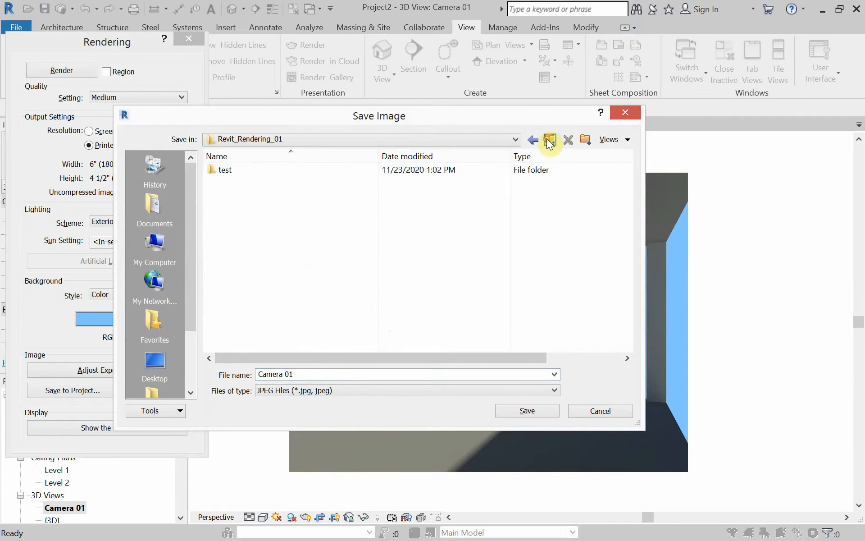
pyautogui.click(303, 370)
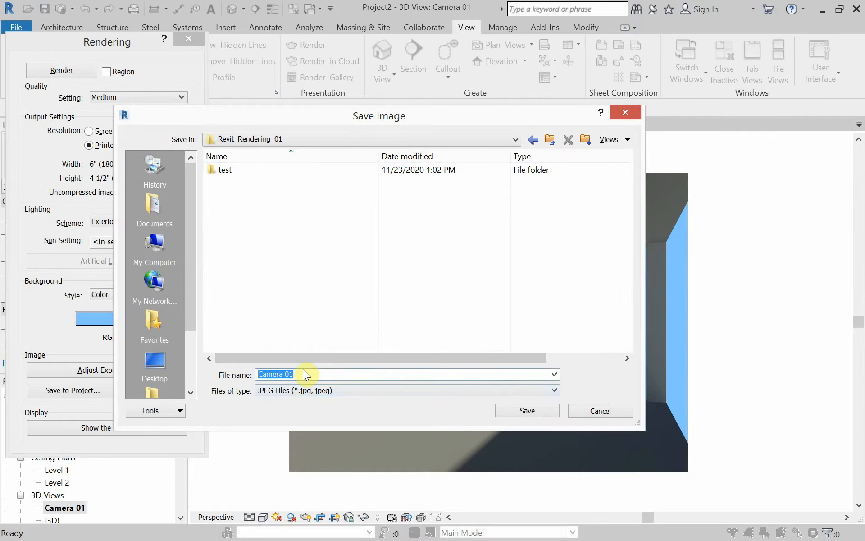
pyautogui.write('Blue_Background')
pyautogui.click(530, 411)
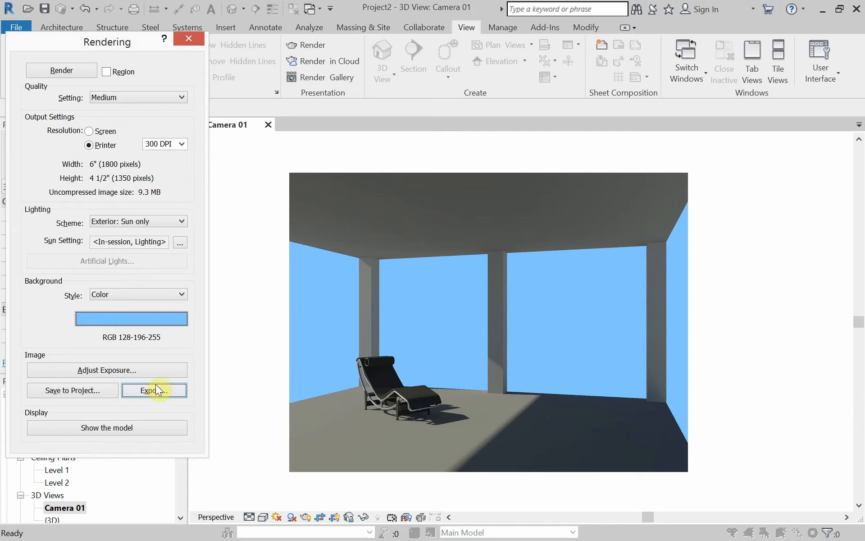
# Set the rendering background style to Transparent and render Camera 01 again.
pyautogui.click(133, 294)
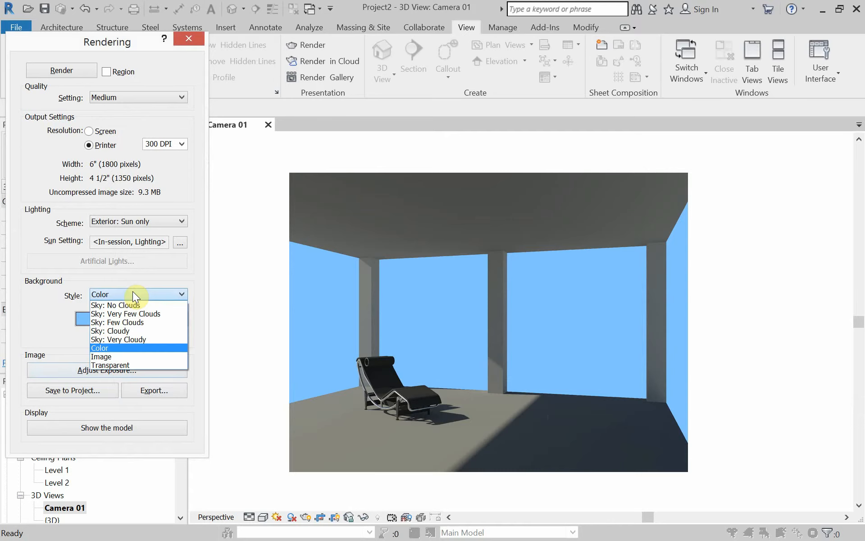
pyautogui.click(133, 365)
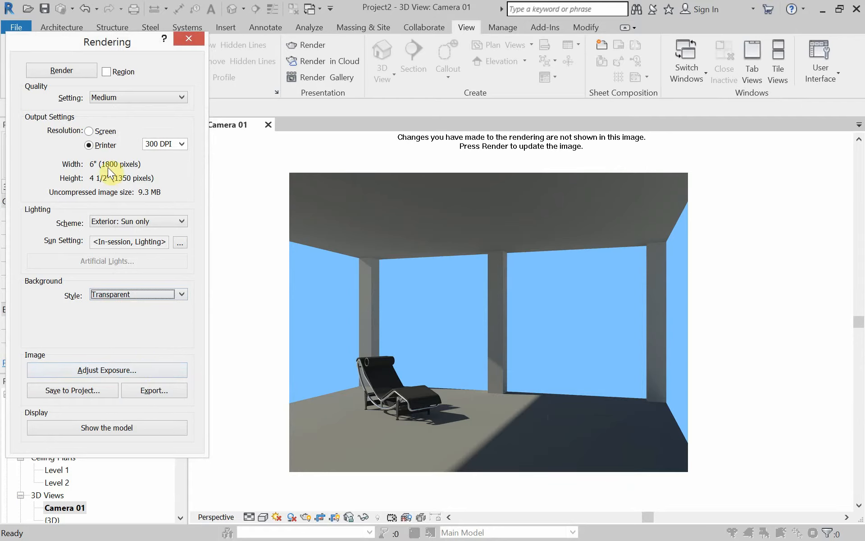
pyautogui.click(69, 69)
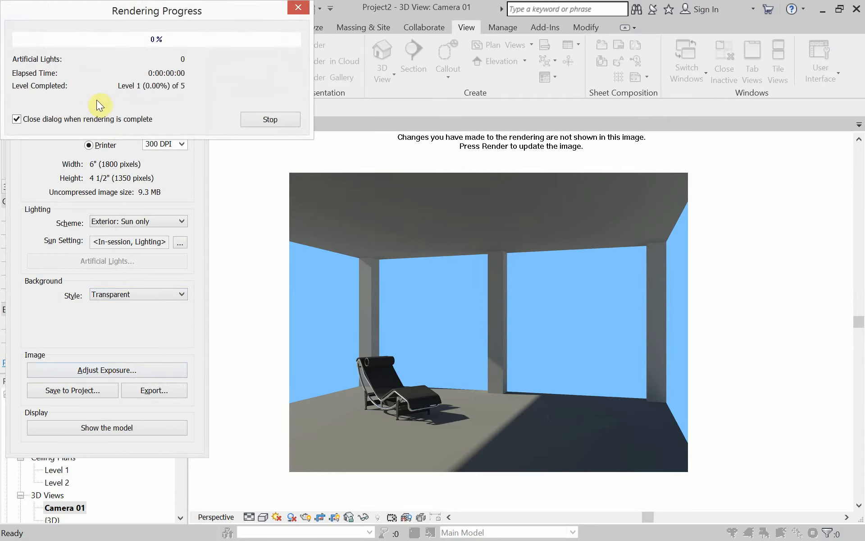
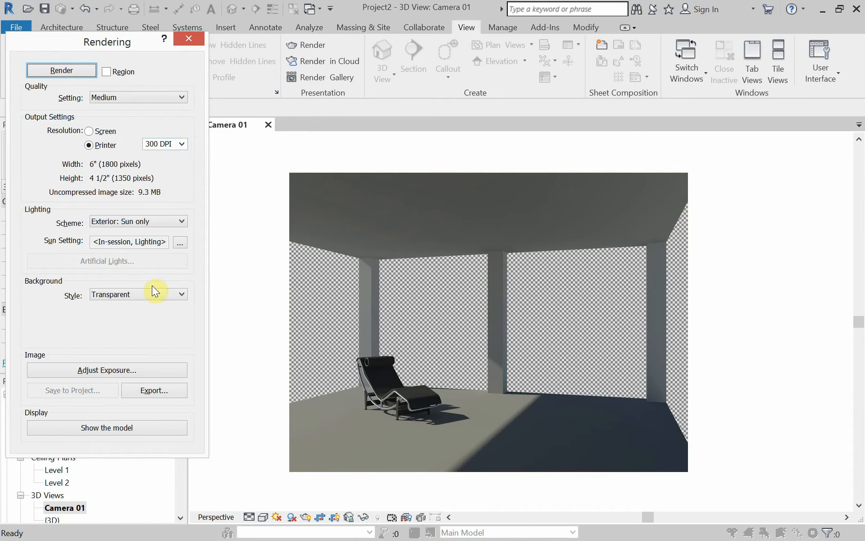
# Export the transparent rendering as a PNG named Transparent_Background in the Revit_Rendering_01 folder.
pyautogui.click(150, 392)
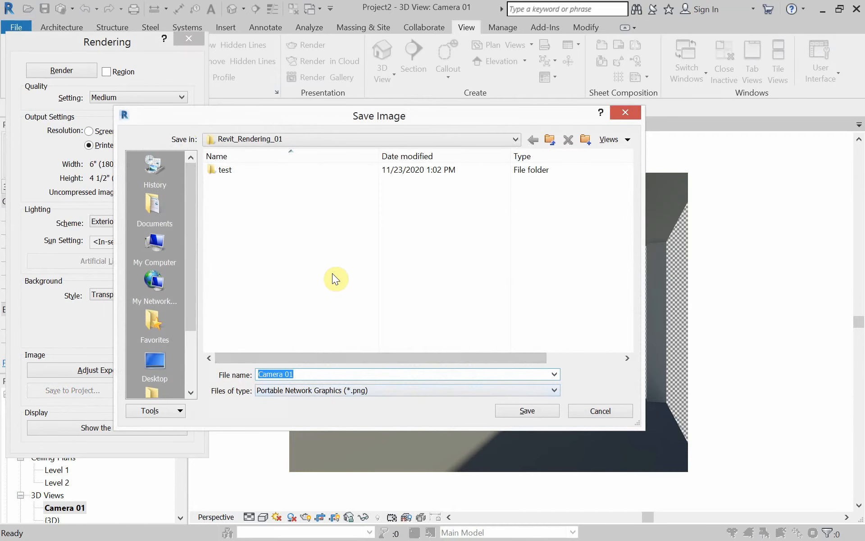
pyautogui.click(310, 374)
pyautogui.moveTo(309, 374); pyautogui.dragTo(250, 361)
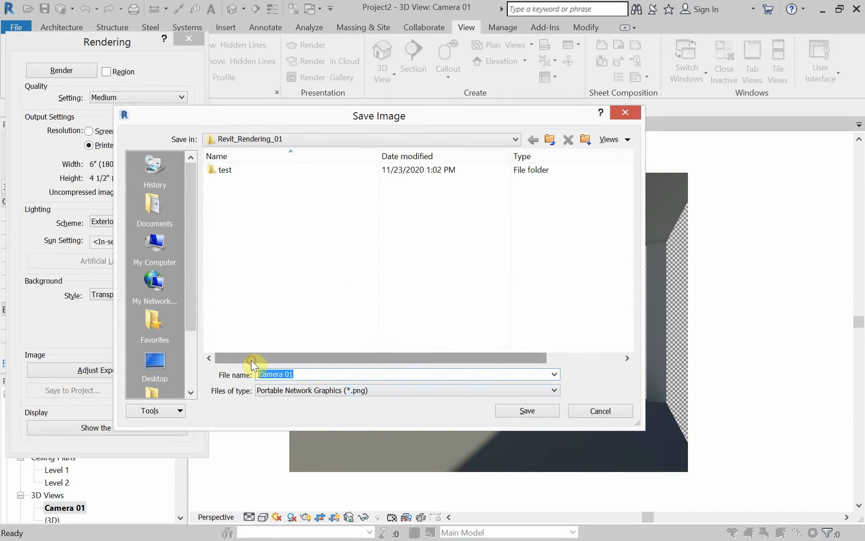
pyautogui.write('Transparent_Background')
pyautogui.click(380, 390)
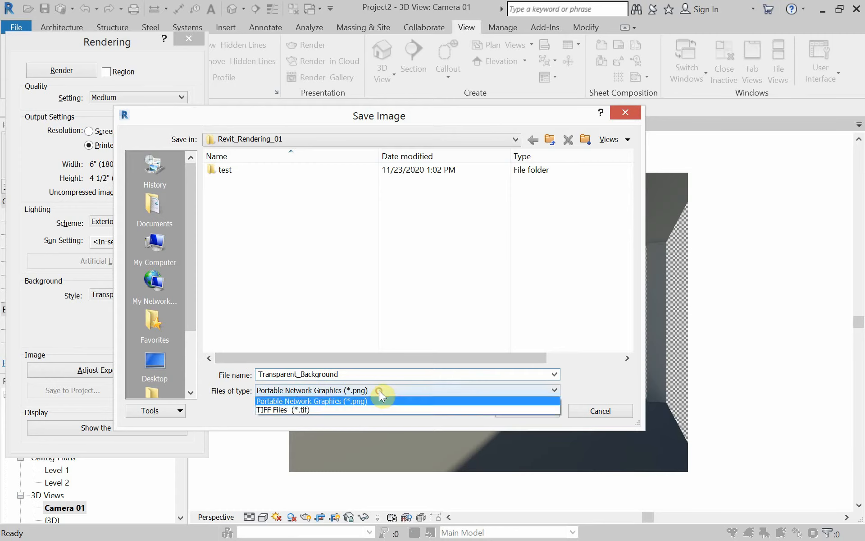
pyautogui.click(379, 390)
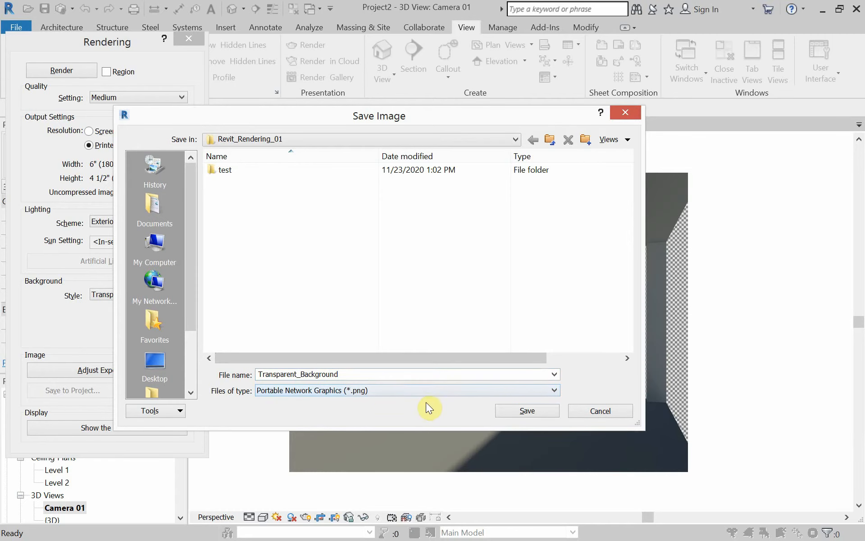
pyautogui.click(506, 411)
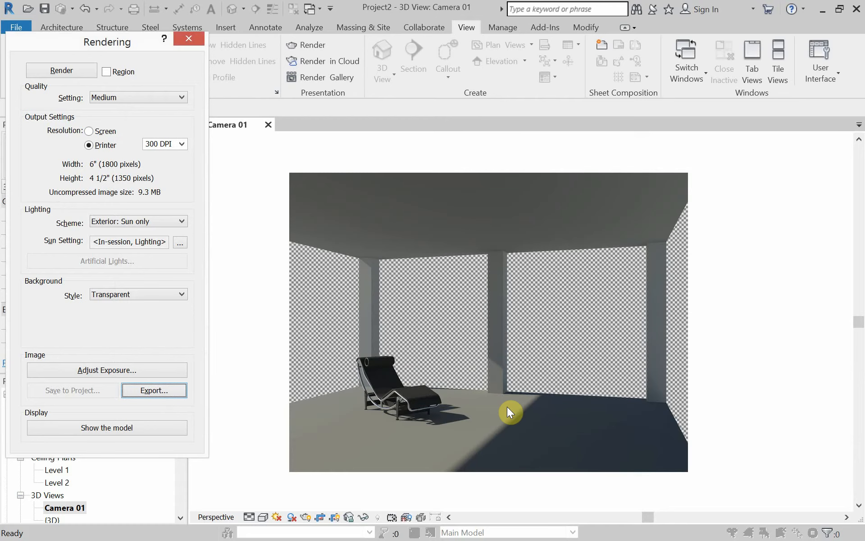
# Close the rendering settings and save the project as Project2 in the Revit_Rendering_01 folder.
pyautogui.click(190, 40)
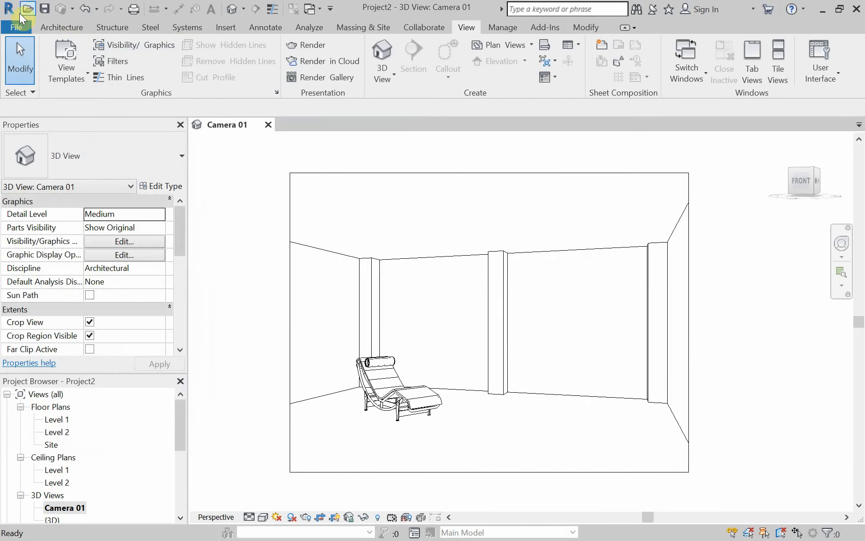
pyautogui.click(18, 27)
pyautogui.click(45, 156)
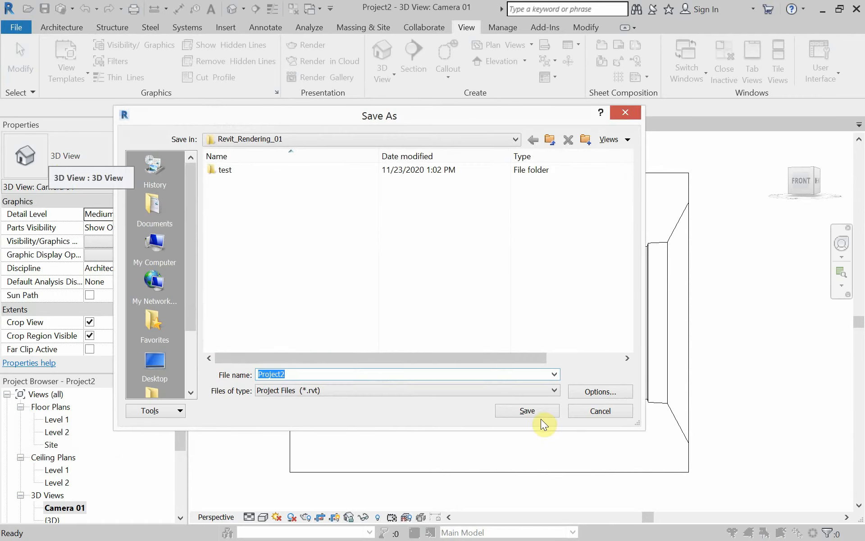
pyautogui.click(541, 411)
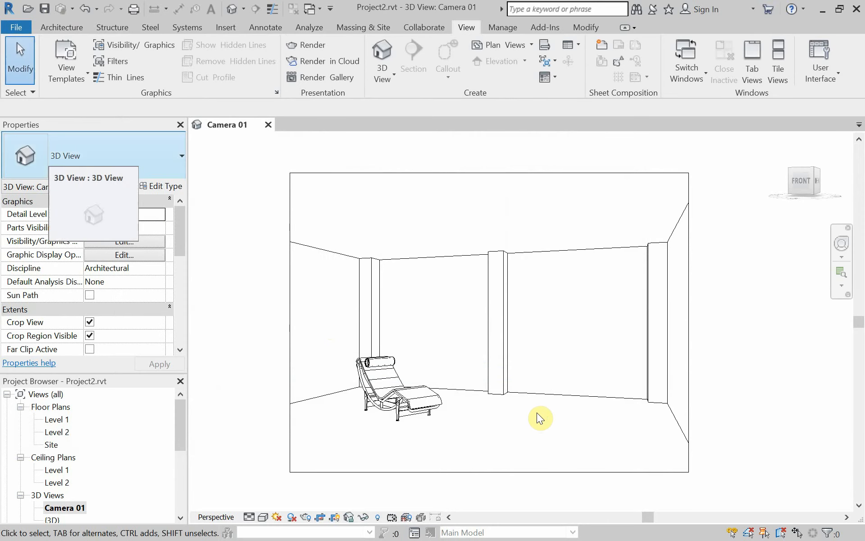
# Switch to Photoshop and open Blue_Background.jpg and Transparent_Background.png together from the Revit_Rendering_01 folder.
pyautogui.hotkey('alt', 'Tab')
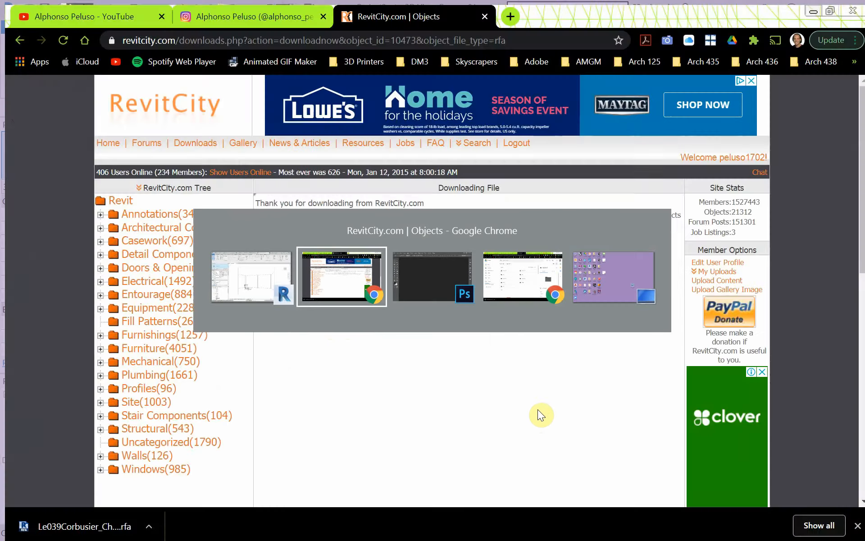
pyautogui.hotkey('alt', 'Tab')
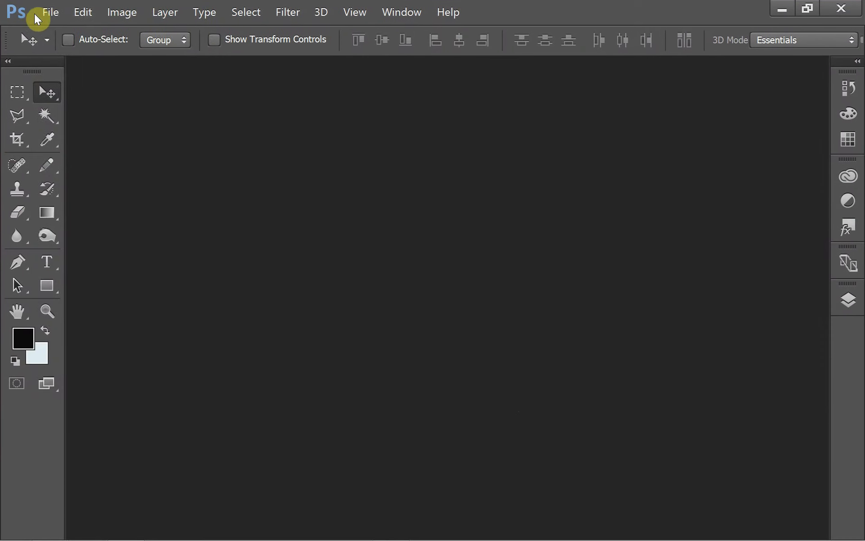
pyautogui.click(50, 13)
pyautogui.click(59, 38)
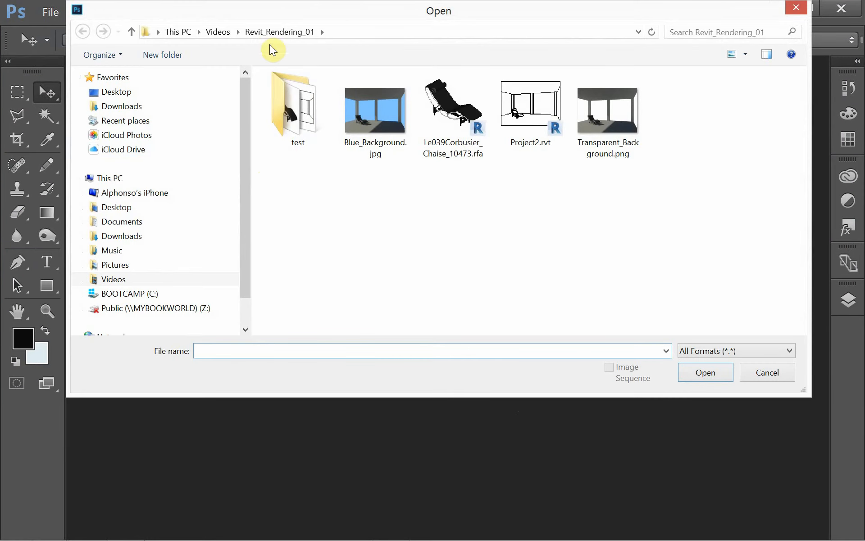
pyautogui.click(356, 120)
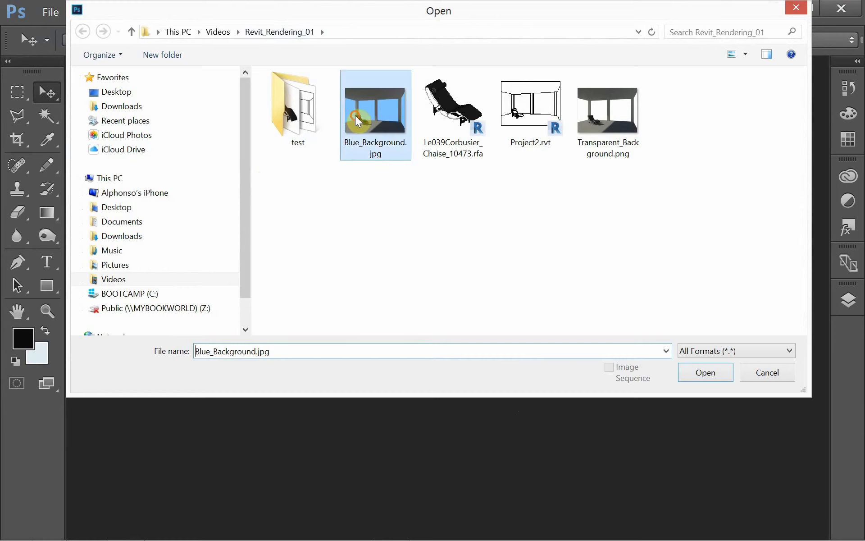
pyautogui.keyDown('ctrl'); pyautogui.click(613, 158); pyautogui.keyUp('ctrl')
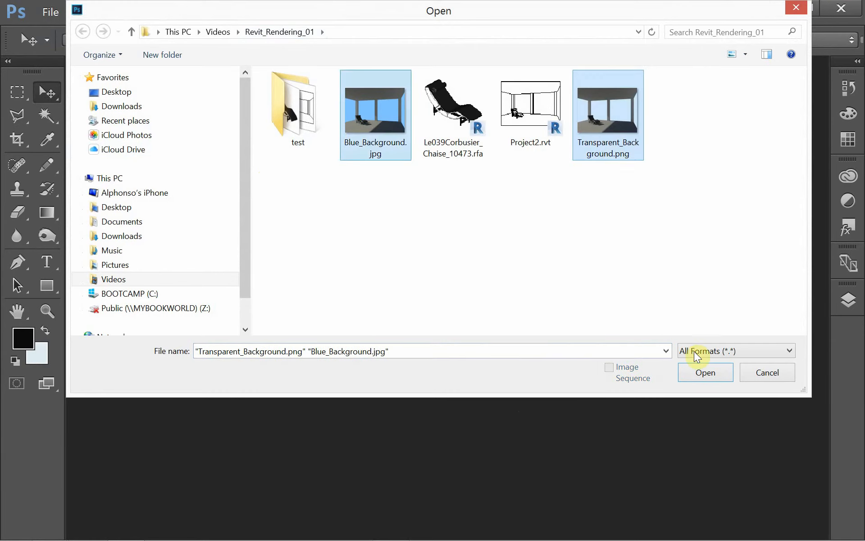
pyautogui.click(704, 372)
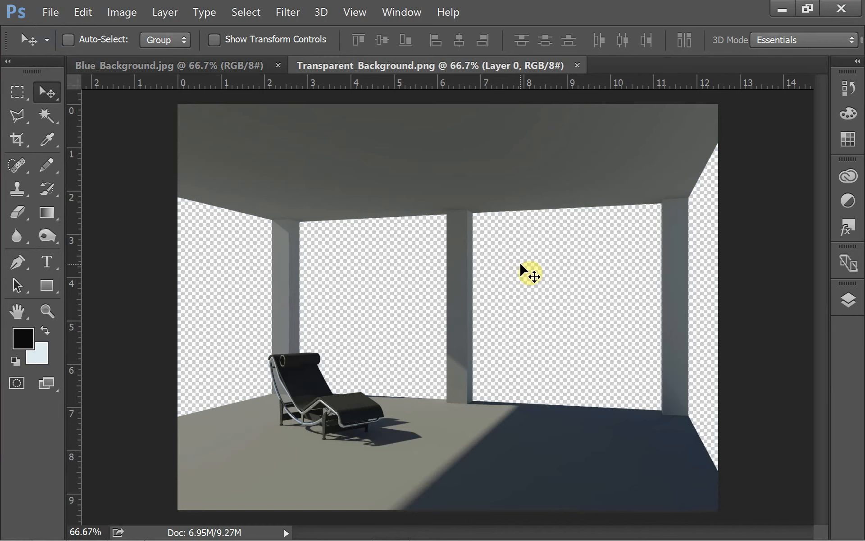
# Copy the entire Blue_Background image, close that file, and paste it as a new layer into Transparent_Background.png.
pyautogui.click(191, 73)
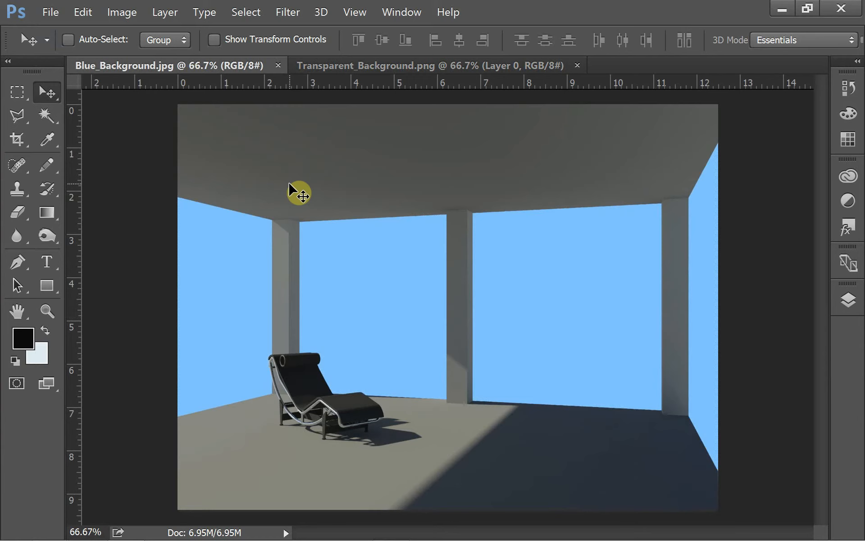
pyautogui.press('ctrl')
pyautogui.hotkey('ctrl', 'a')
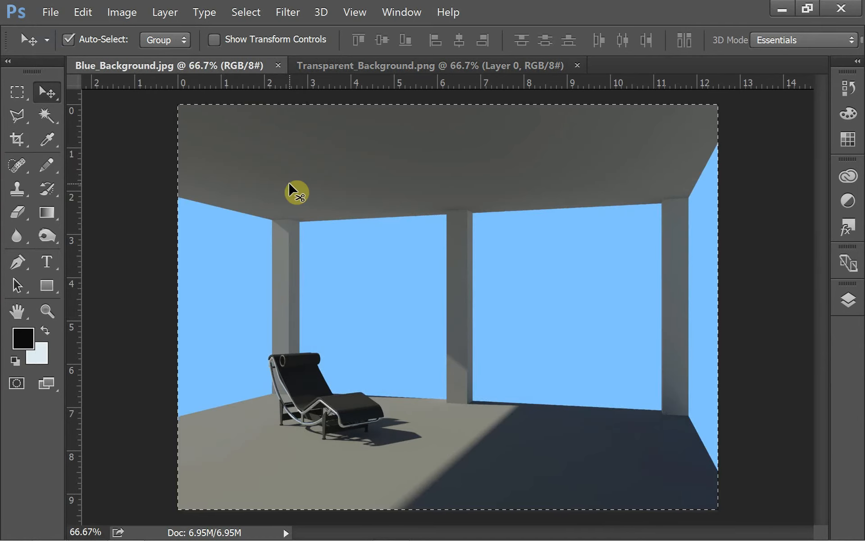
pyautogui.click(278, 66)
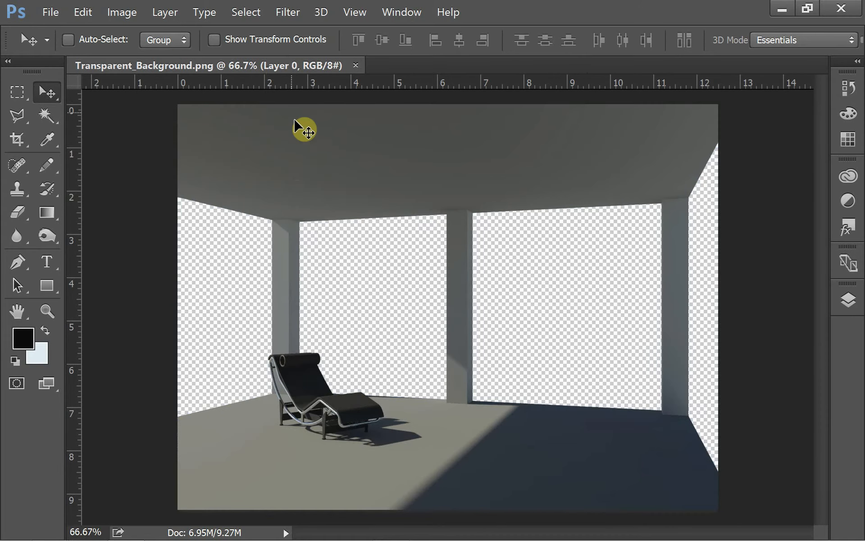
pyautogui.hotkey('ctrl', 'v')
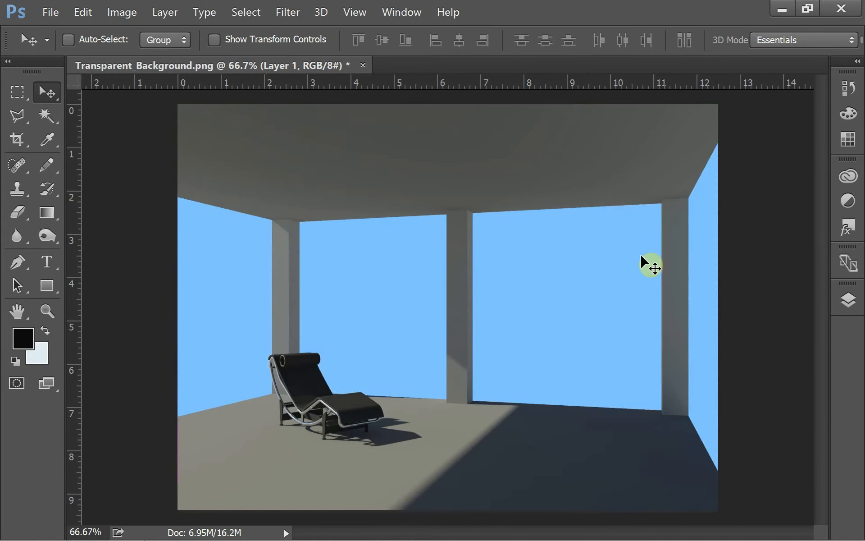
# Reduce the opacity of the pasted blue-background layer to 39%.
pyautogui.click(848, 300)
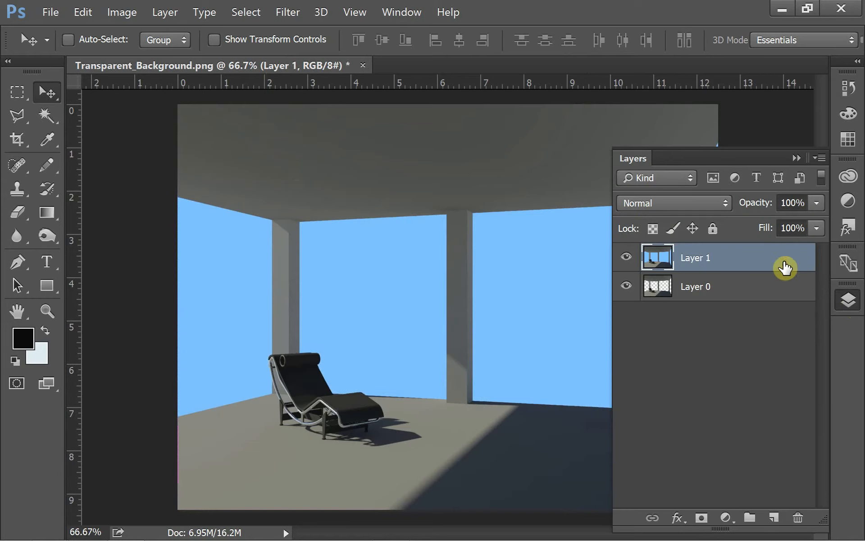
pyautogui.click(817, 204)
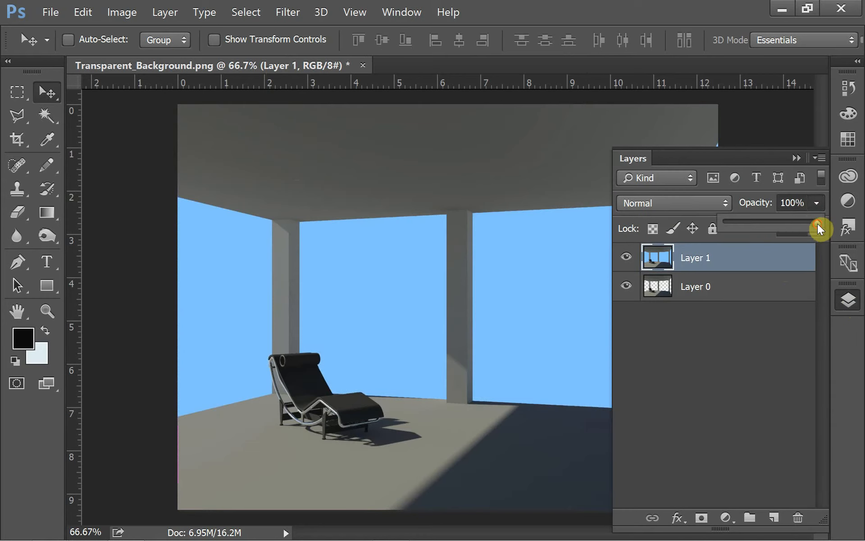
pyautogui.moveTo(818, 224); pyautogui.dragTo(763, 223)
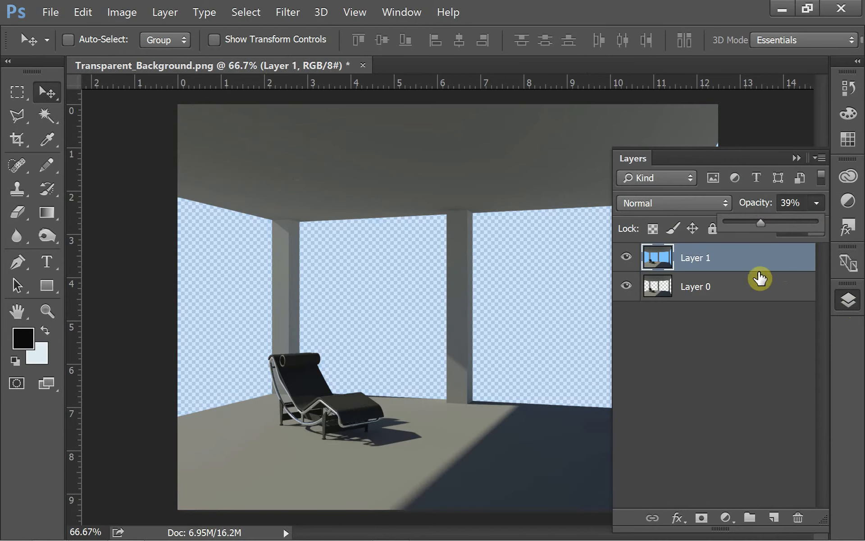
pyautogui.click(793, 158)
pyautogui.click(794, 159)
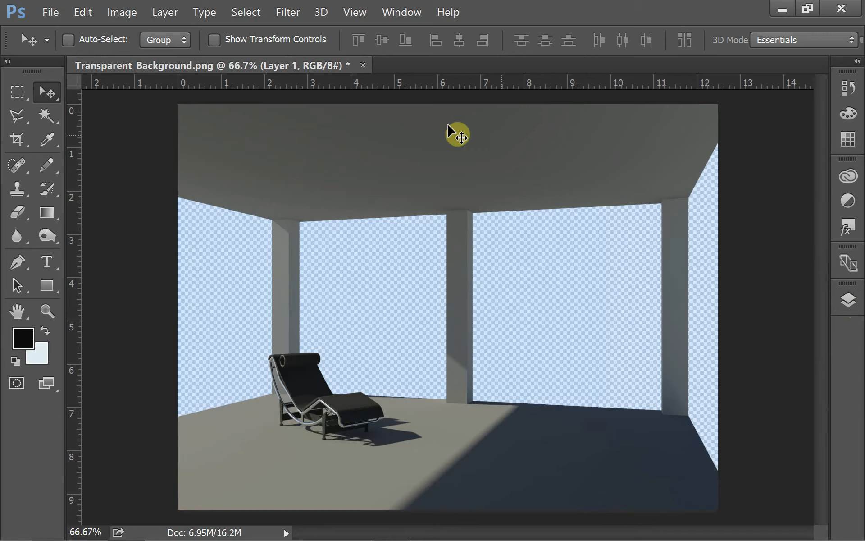
# Save the blended image as a JPEG named Composition in the Revit_Rendering_01 folder, using maximum quality 12.
pyautogui.click(51, 13)
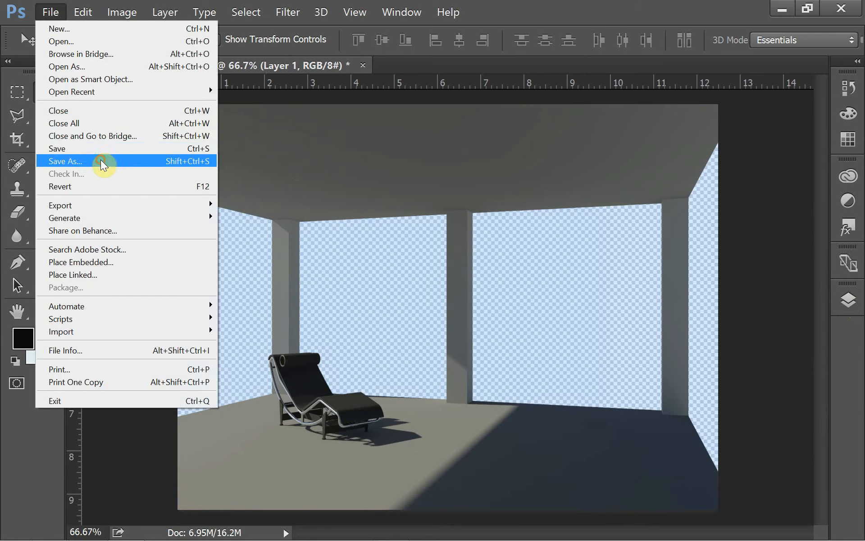
pyautogui.click(106, 159)
pyautogui.click(254, 344)
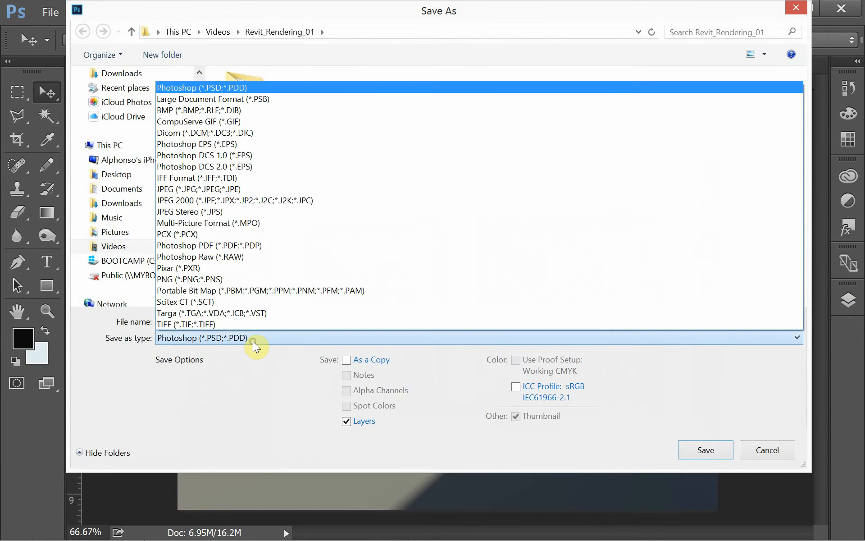
pyautogui.press('j')
pyautogui.click(253, 343)
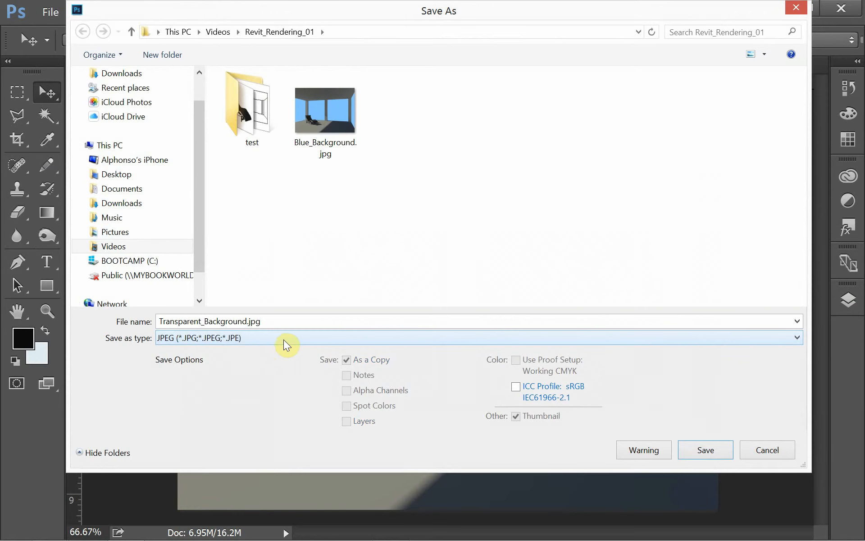
pyautogui.click(292, 322)
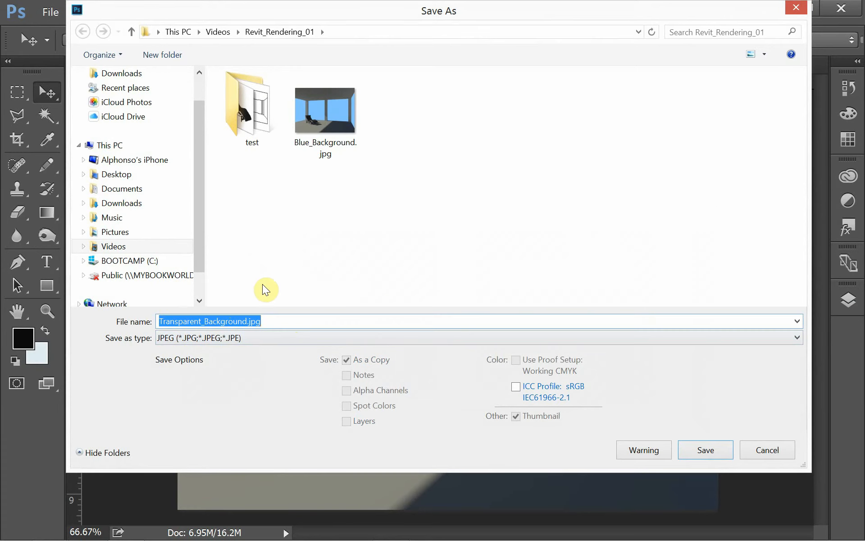
pyautogui.write('Compos')
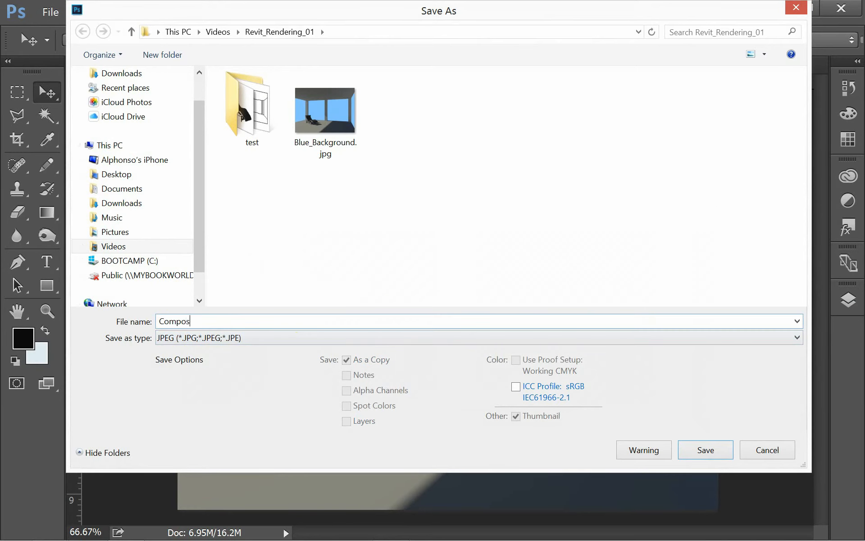
pyautogui.write('ition')
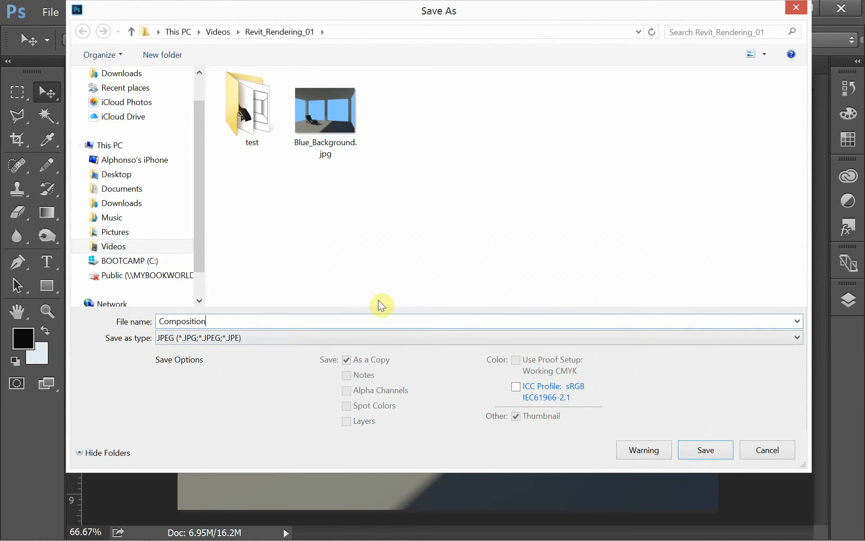
pyautogui.click(705, 449)
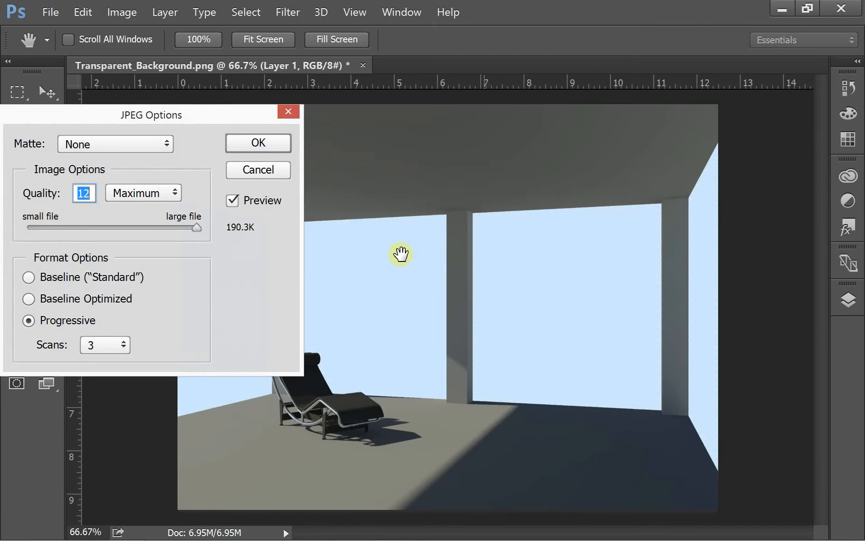
pyautogui.click(244, 143)
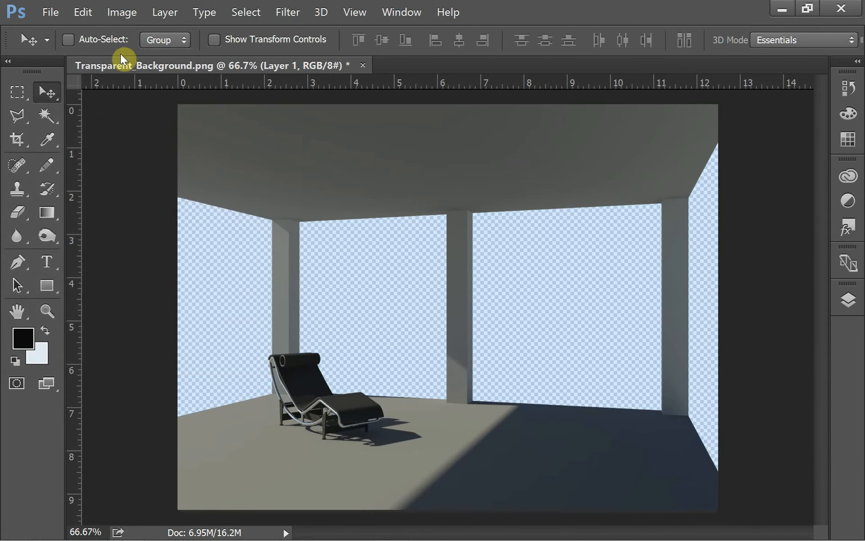
# Open Composition.jpg from the Revit_Rendering_01 folder to check the exported image.
pyautogui.click(49, 12)
pyautogui.click(67, 43)
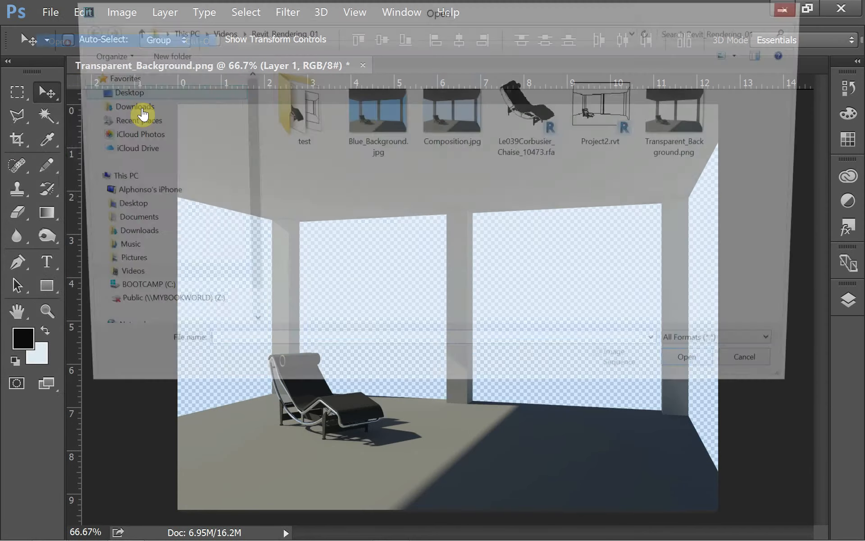
pyautogui.doubleClick(440, 149)
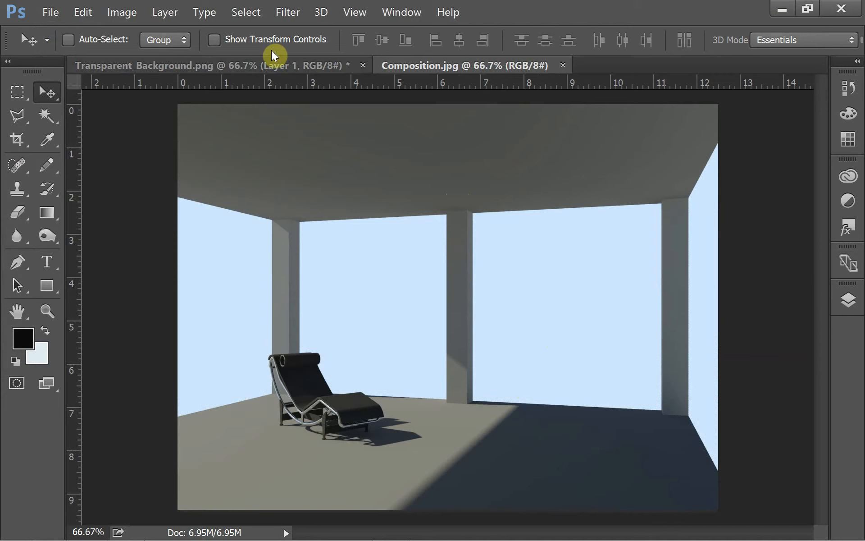
# Save the layered Transparent_Background document as a Photoshop file named Composition in the Revit_Rendering_01 folder, with layers and Maximize Compatibility on.
pyautogui.click(275, 67)
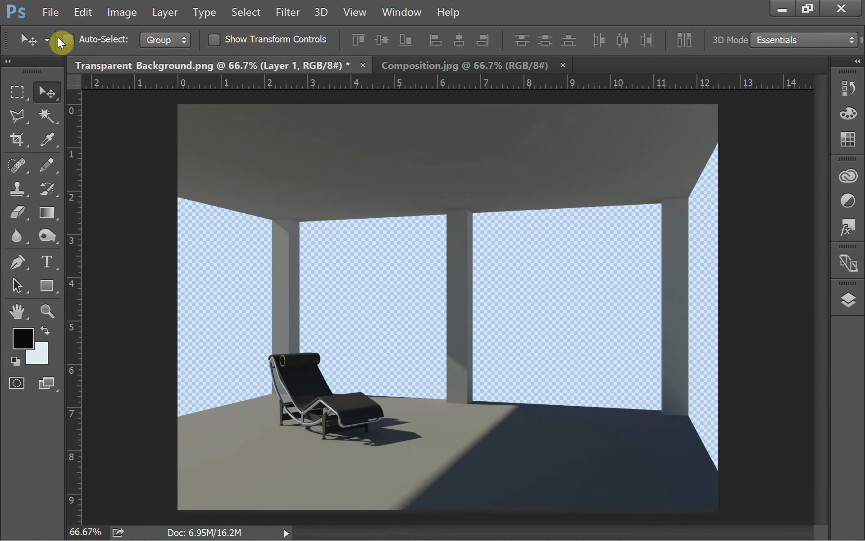
pyautogui.click(51, 13)
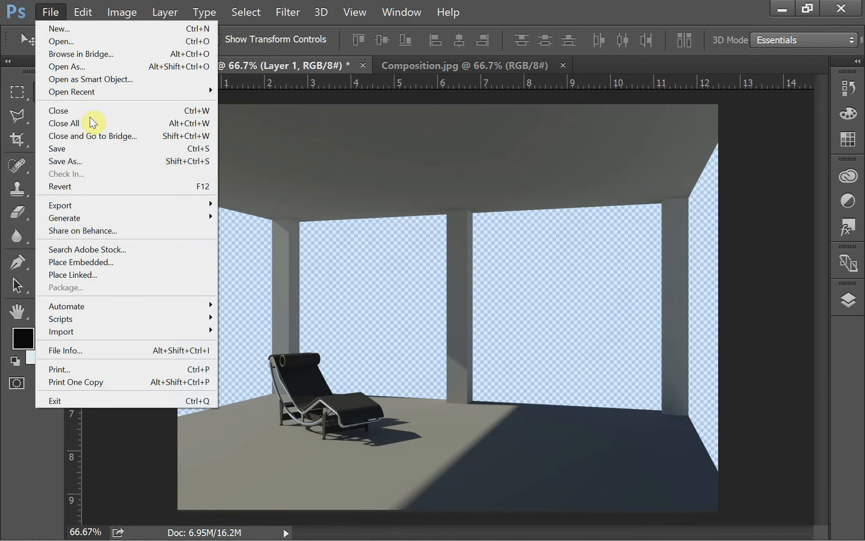
pyautogui.click(97, 151)
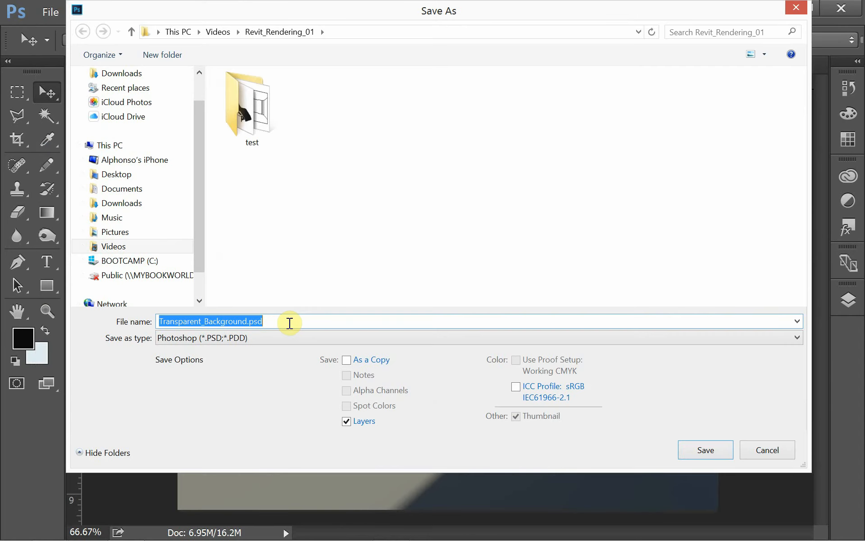
pyautogui.write('Com')
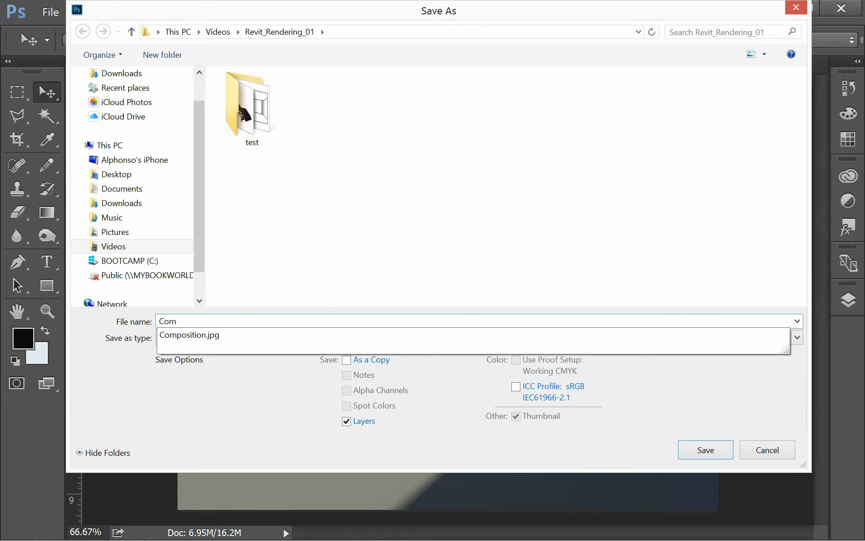
pyautogui.click(279, 337)
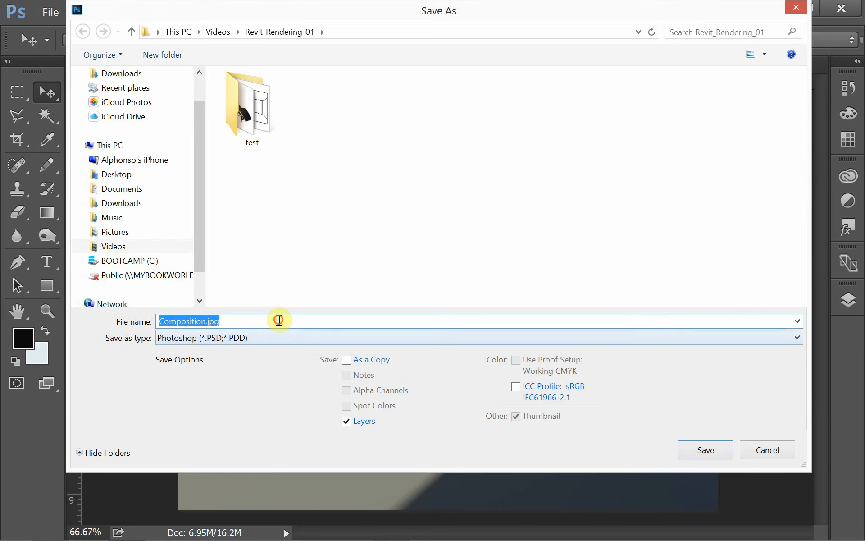
pyautogui.click(279, 321)
pyautogui.press('BackSpace')
pyautogui.press('BackSpace')
pyautogui.press('BackSpace')
pyautogui.press('BackSpace')
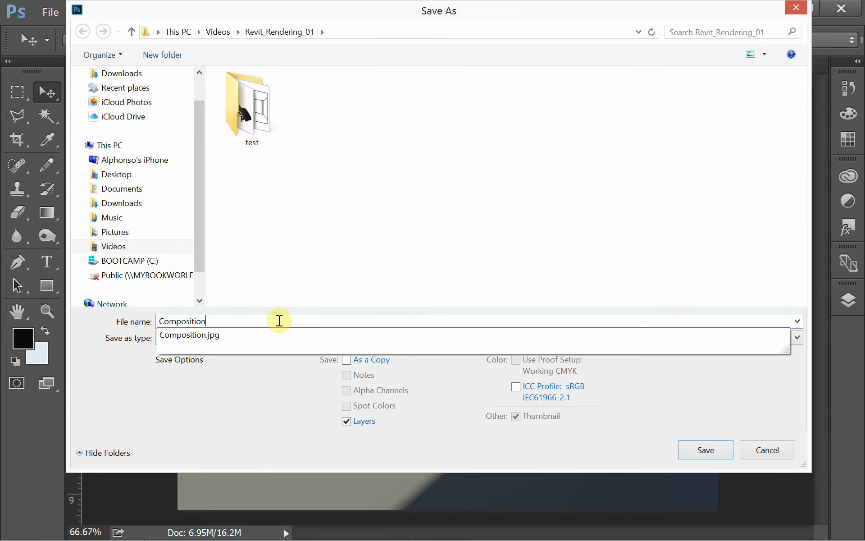
pyautogui.click(289, 266)
pyautogui.click(696, 450)
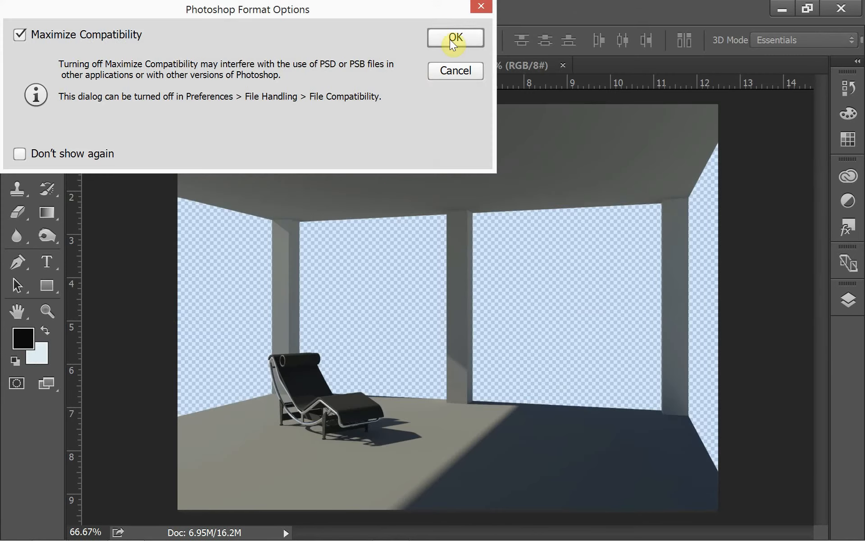
pyautogui.click(455, 38)
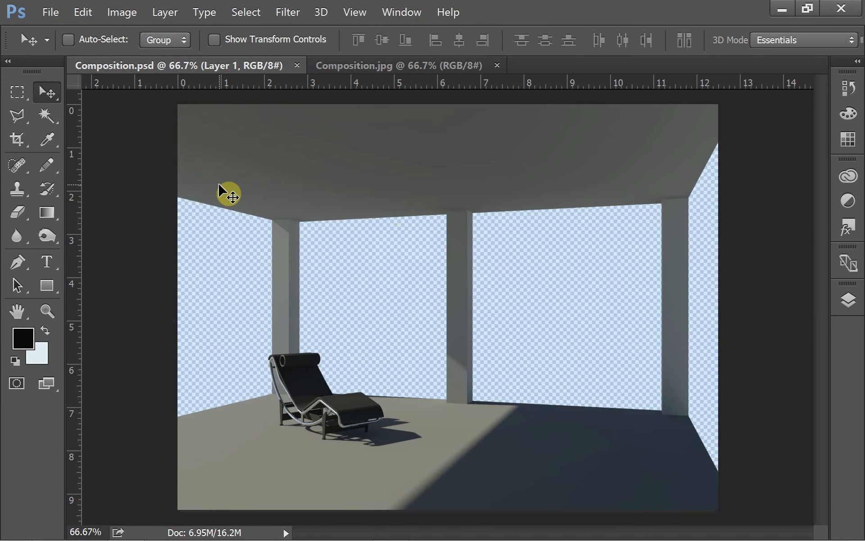
# Switch to Chrome, subscribe to the YouTube channel in the open tab, and access its notification options.
pyautogui.hotkey('alt', 'Tab')
pyautogui.hotkey('alt', 'Tab')
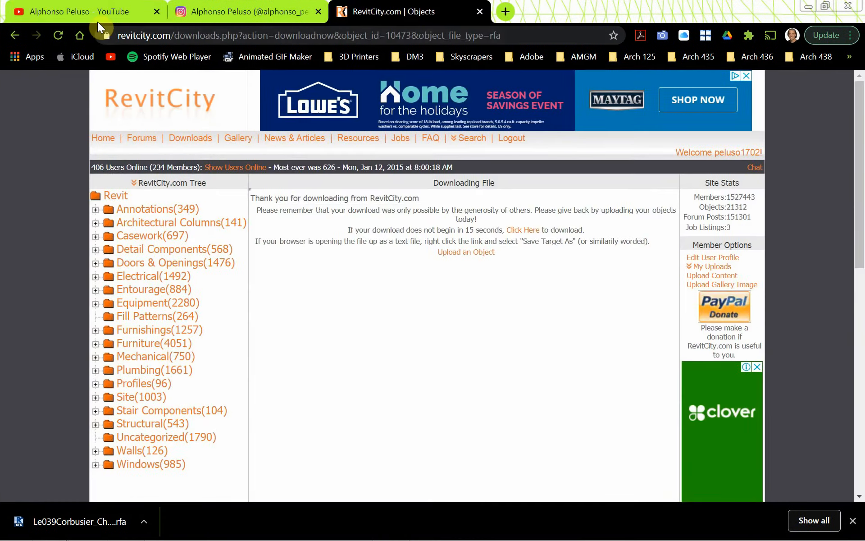
pyautogui.click(102, 23)
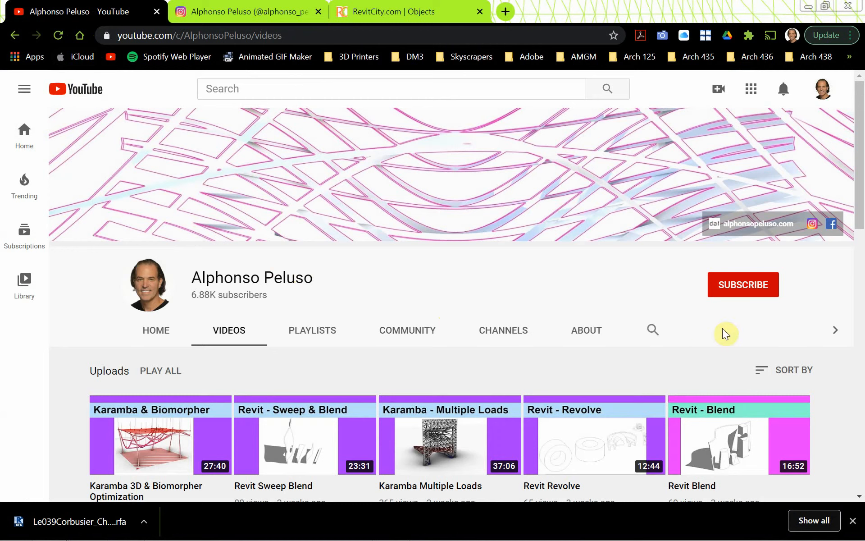
pyautogui.click(744, 289)
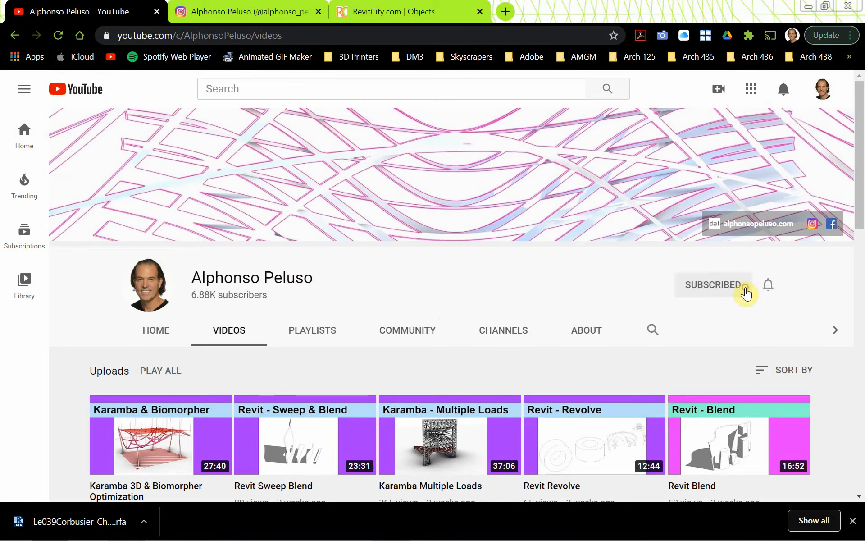
pyautogui.click(768, 289)
pyautogui.click(733, 316)
# Browse the posts on the Instagram profile in the open tab and return to the profile header.
pyautogui.click(226, 15)
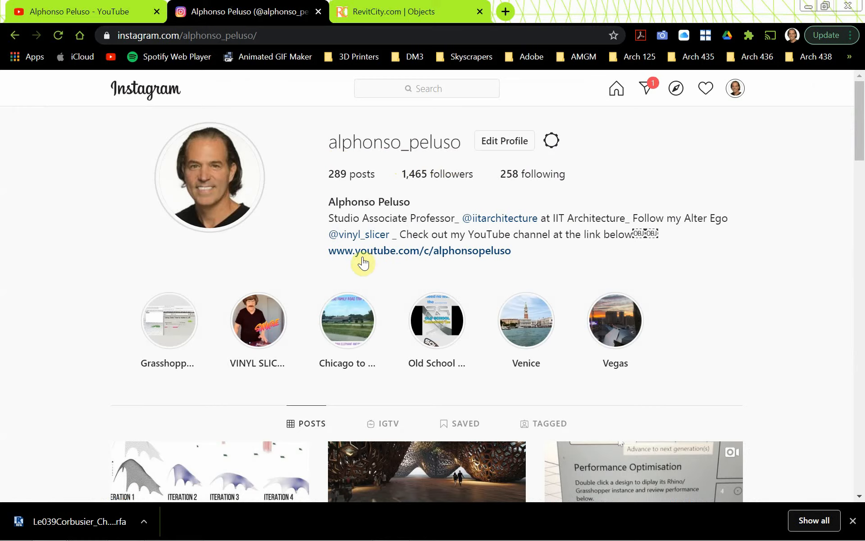
pyautogui.scroll(-3, 347, 271)
pyautogui.scroll(-9, 346, 271)
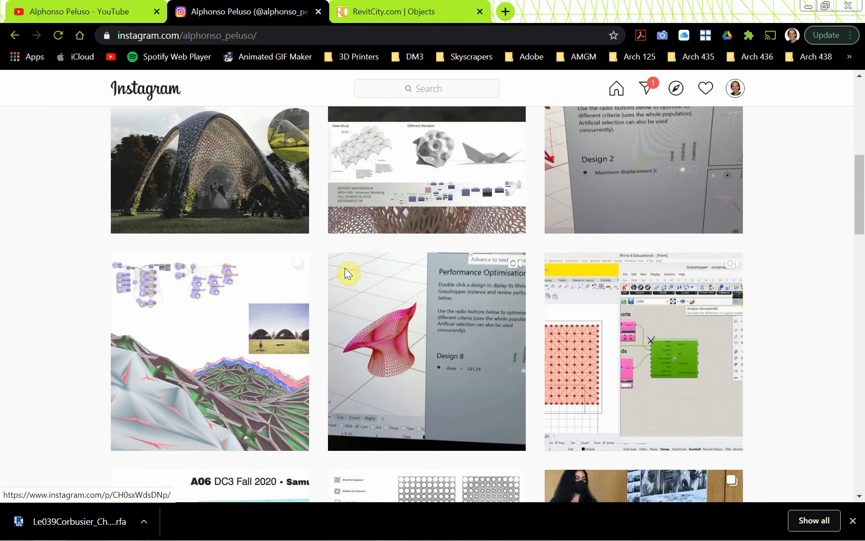
pyautogui.scroll(-7, 346, 269)
pyautogui.scroll(12, 349, 272)
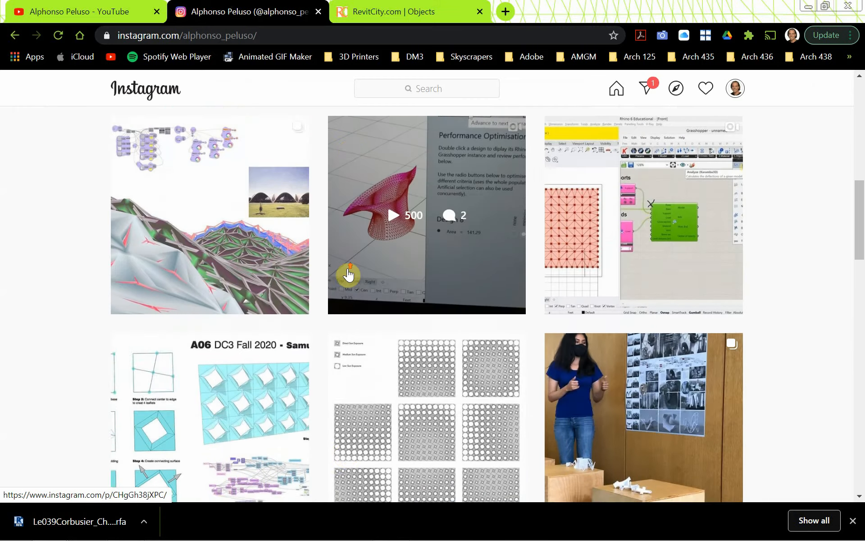
pyautogui.scroll(7, 350, 271)
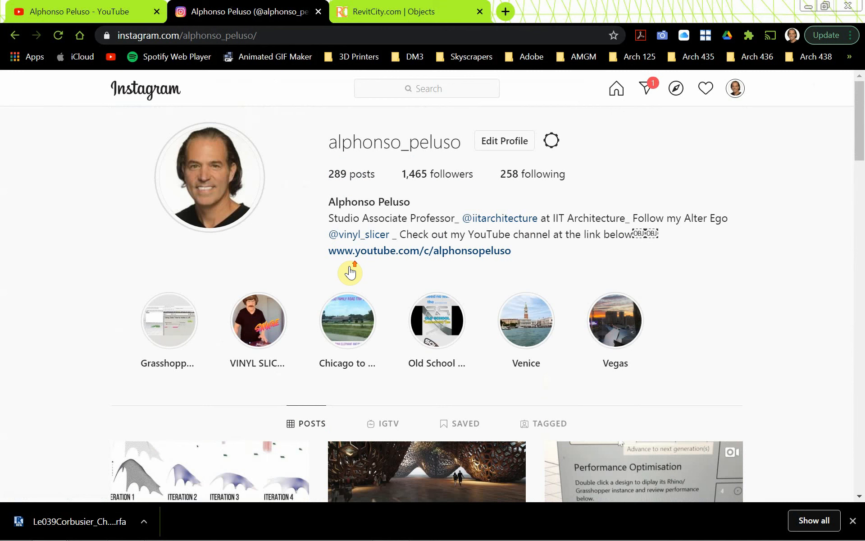